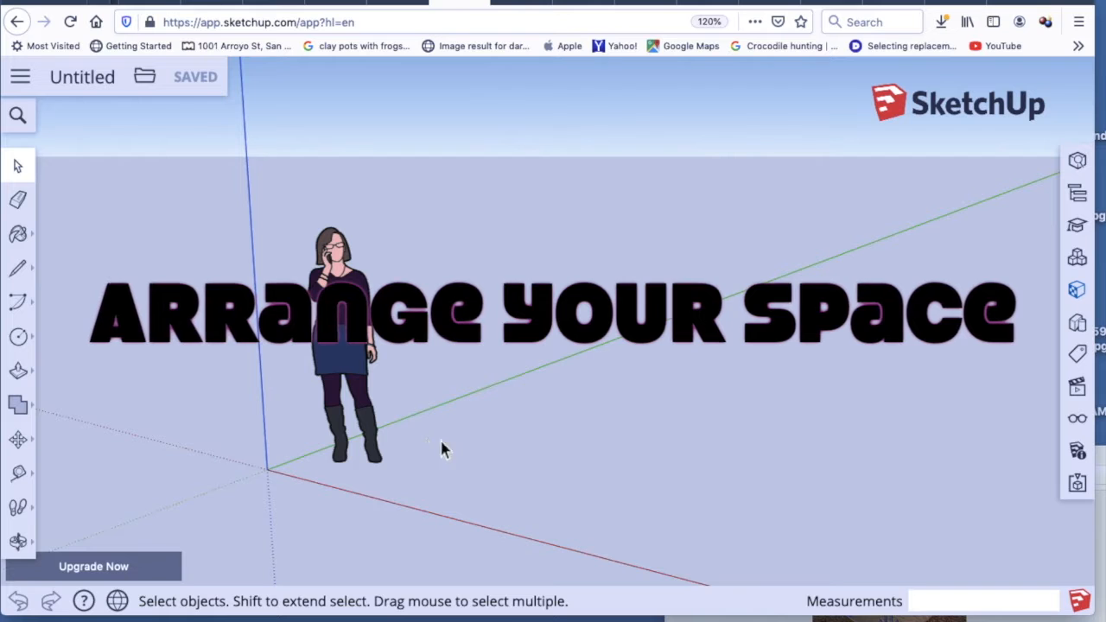
# Step: Erase the default human figure standing near the origin
pyautogui.click(18, 200)
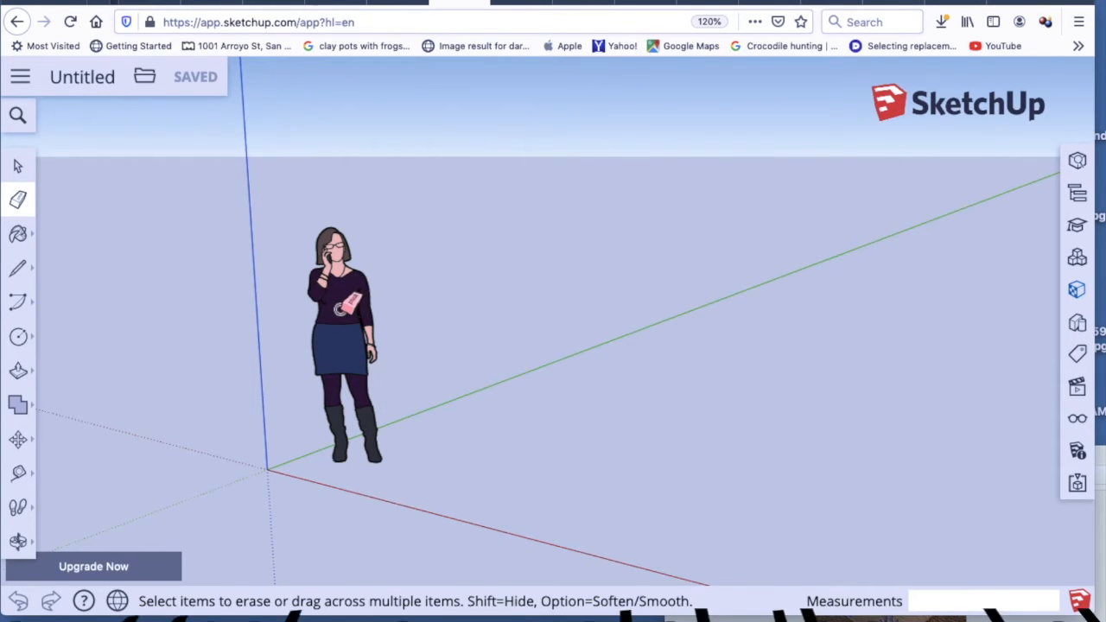
pyautogui.click(351, 364)
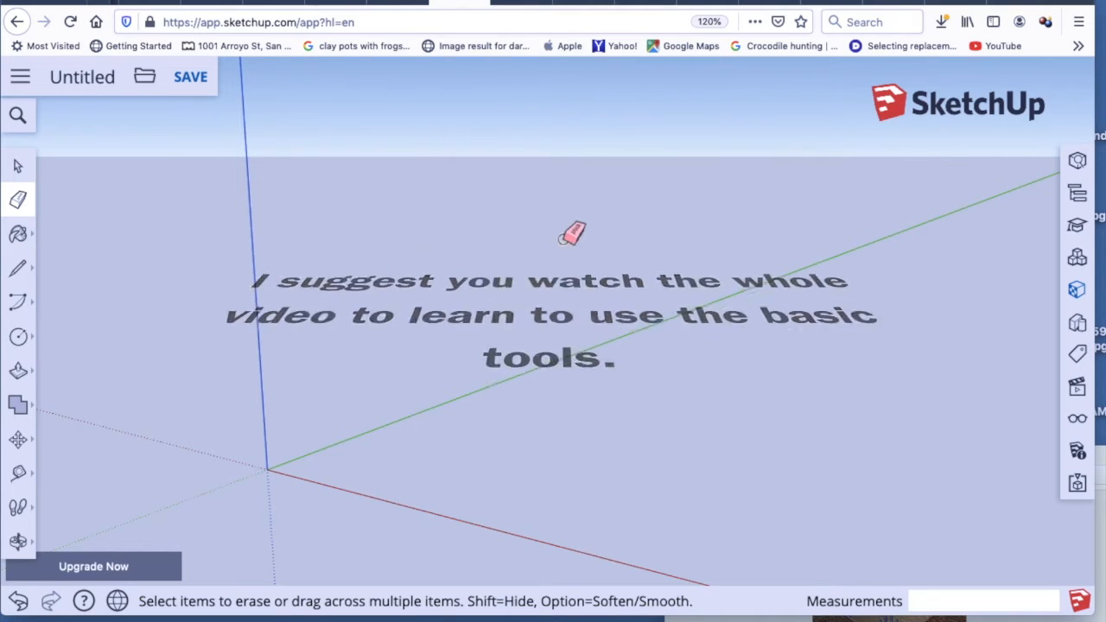
# Step: Examine the reference picture of the round spiral emblem at a larger window size, and return to the SketchUp model
pyautogui.click(938, 619)
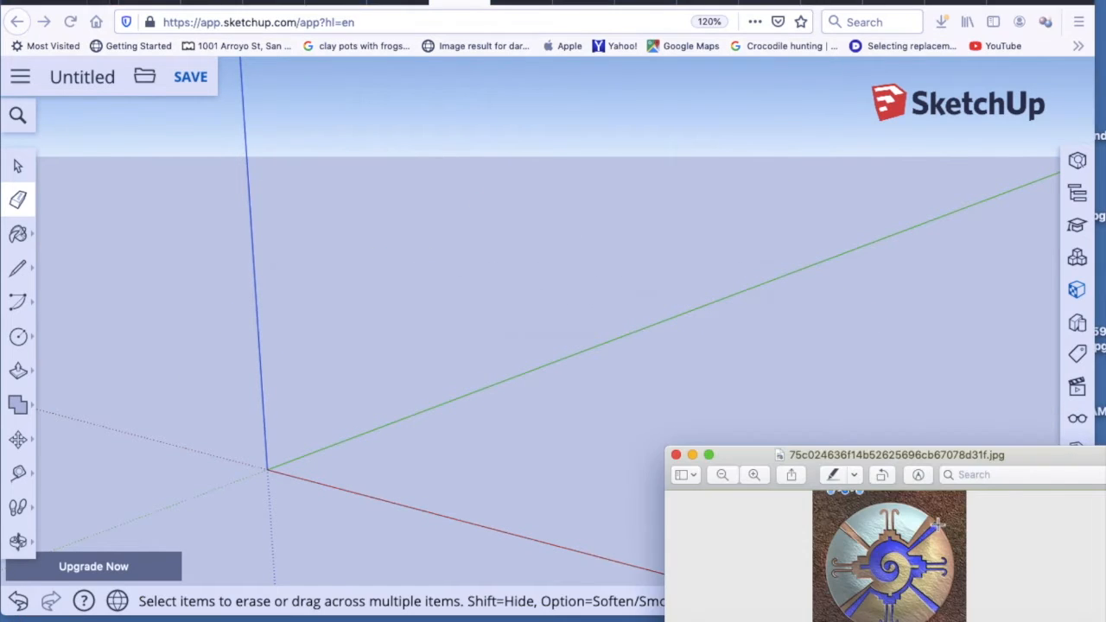
pyautogui.moveTo(1018, 465)
pyautogui.mouseDown()
pyautogui.moveTo(706, 240)
pyautogui.moveTo(508, 128)
pyautogui.mouseUp()
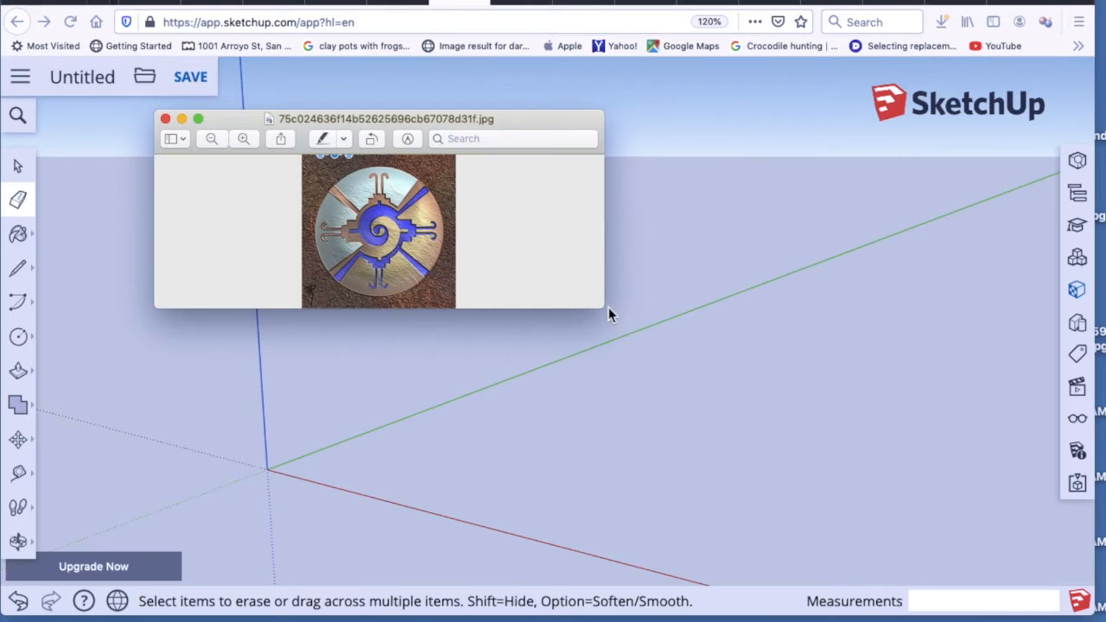
pyautogui.moveTo(603, 308); pyautogui.dragTo(934, 548)
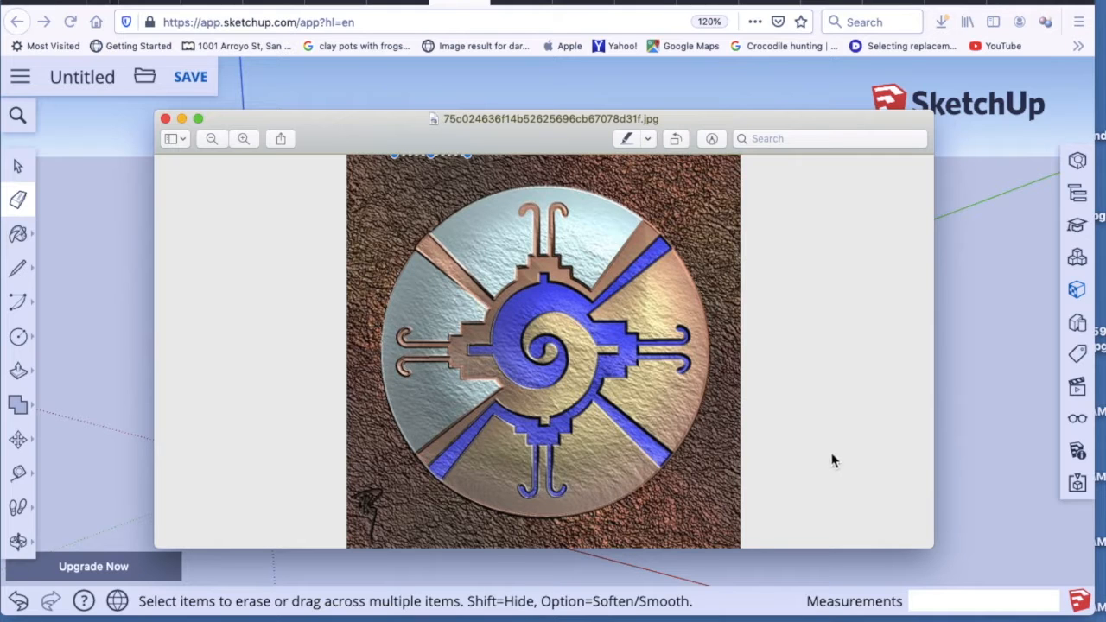
pyautogui.moveTo(932, 545); pyautogui.dragTo(602, 374)
pyautogui.moveTo(540, 132); pyautogui.dragTo(1105, 401)
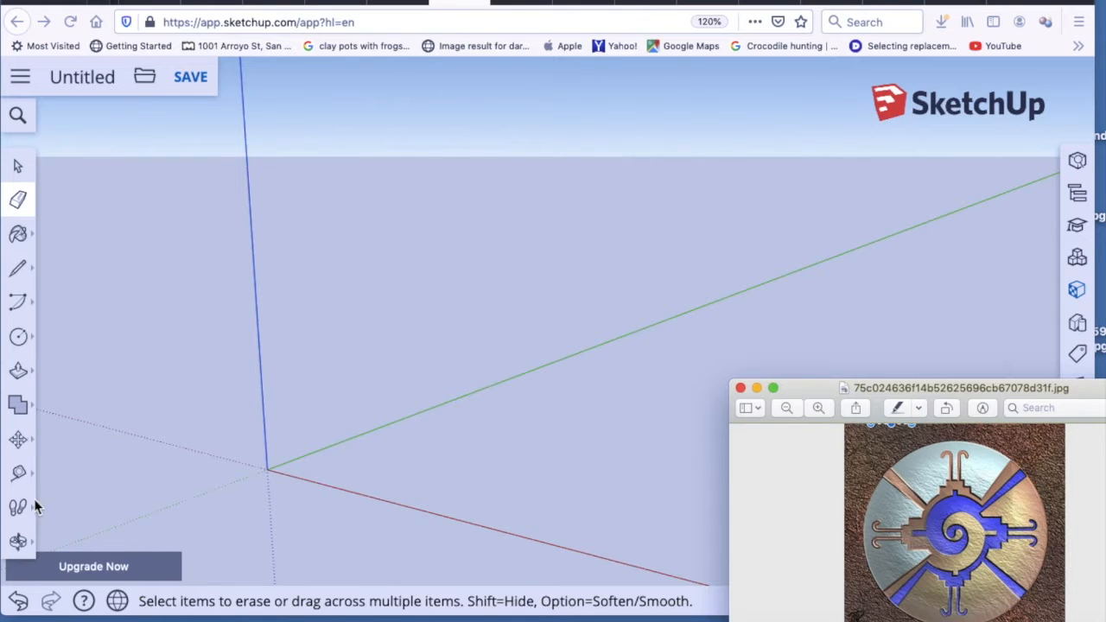
pyautogui.click(17, 553)
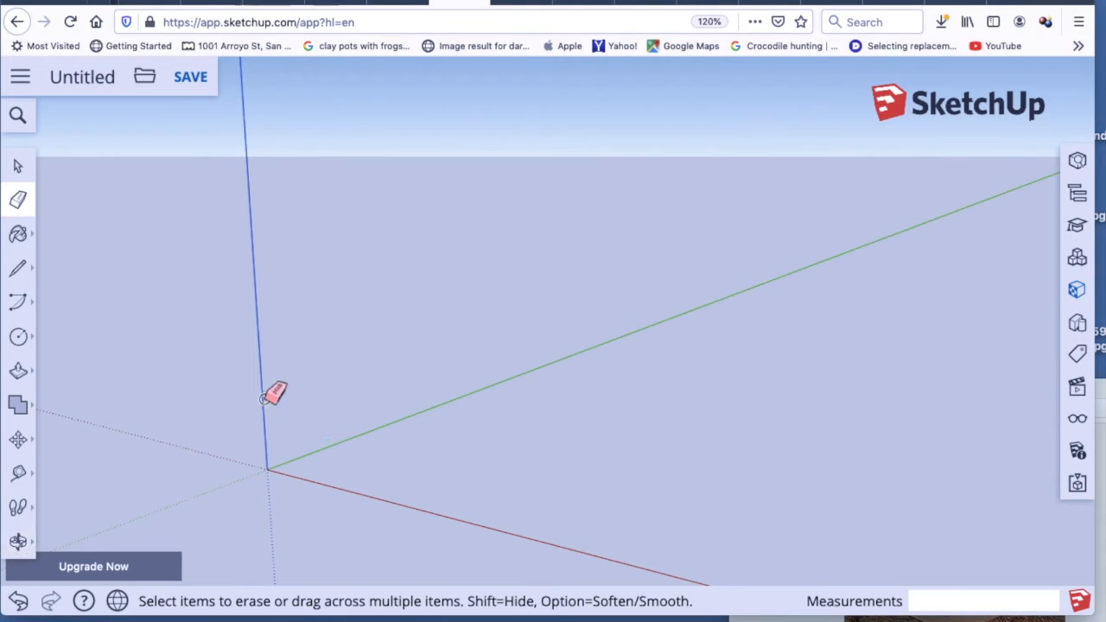
# Step: Explore the empty scene by orbiting and panning the view around the axes
pyautogui.click(18, 542)
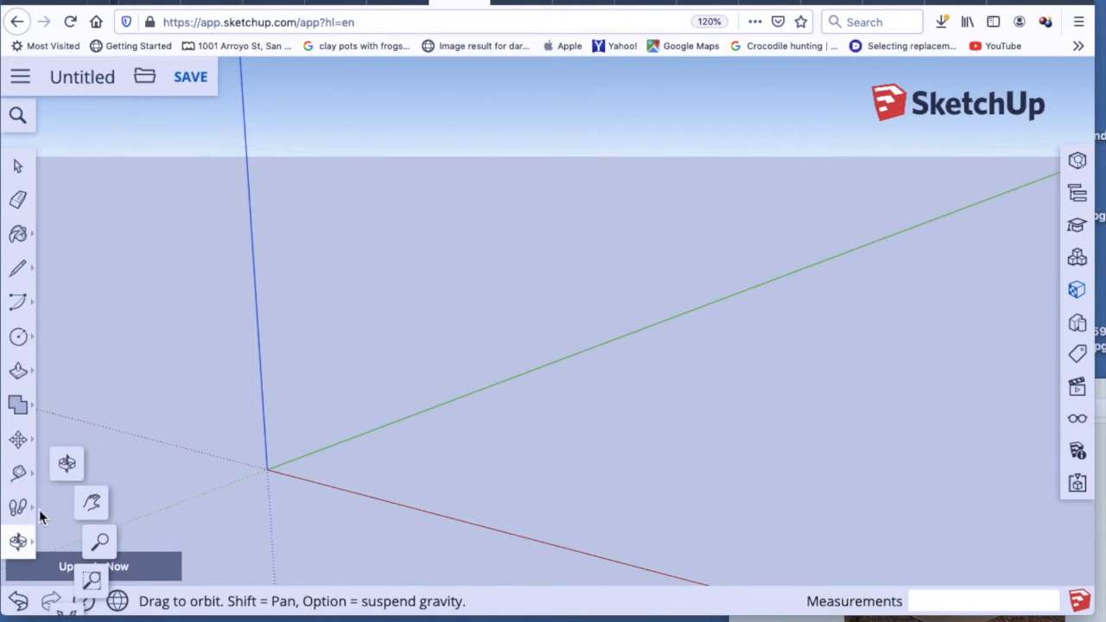
pyautogui.click(66, 467)
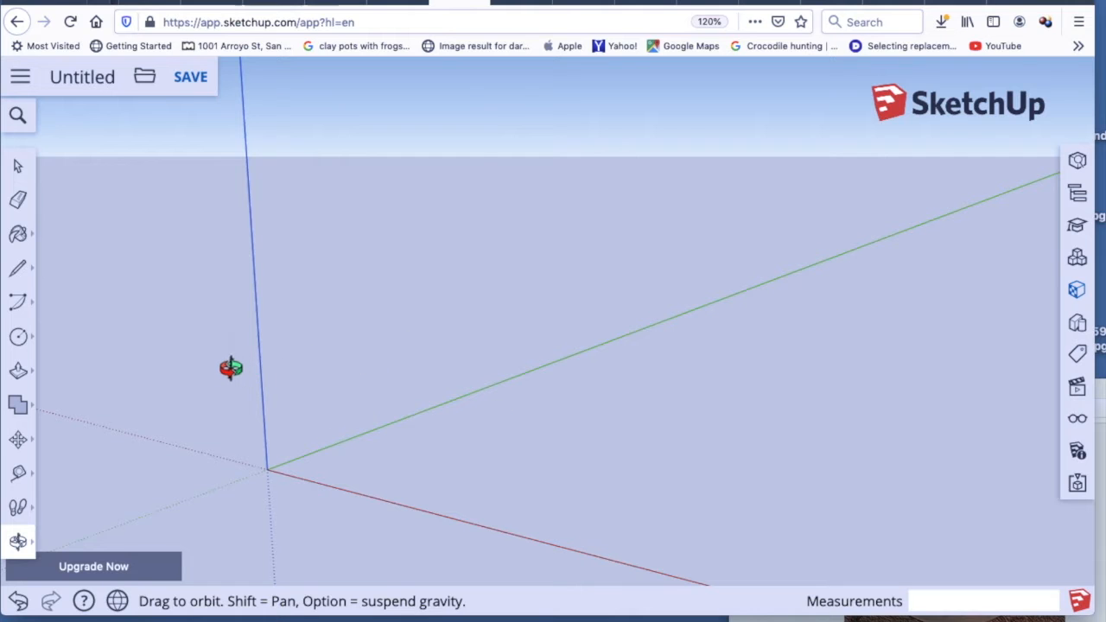
pyautogui.moveTo(207, 359)
pyautogui.mouseDown()
pyautogui.moveTo(267, 380)
pyautogui.moveTo(321, 345)
pyautogui.moveTo(349, 346)
pyautogui.moveTo(347, 324)
pyautogui.moveTo(286, 371)
pyautogui.moveTo(250, 301)
pyautogui.moveTo(217, 319)
pyautogui.moveTo(204, 381)
pyautogui.moveTo(353, 363)
pyautogui.moveTo(393, 328)
pyautogui.moveTo(301, 351)
pyautogui.moveTo(210, 358)
pyautogui.moveTo(207, 347)
pyautogui.mouseUp()
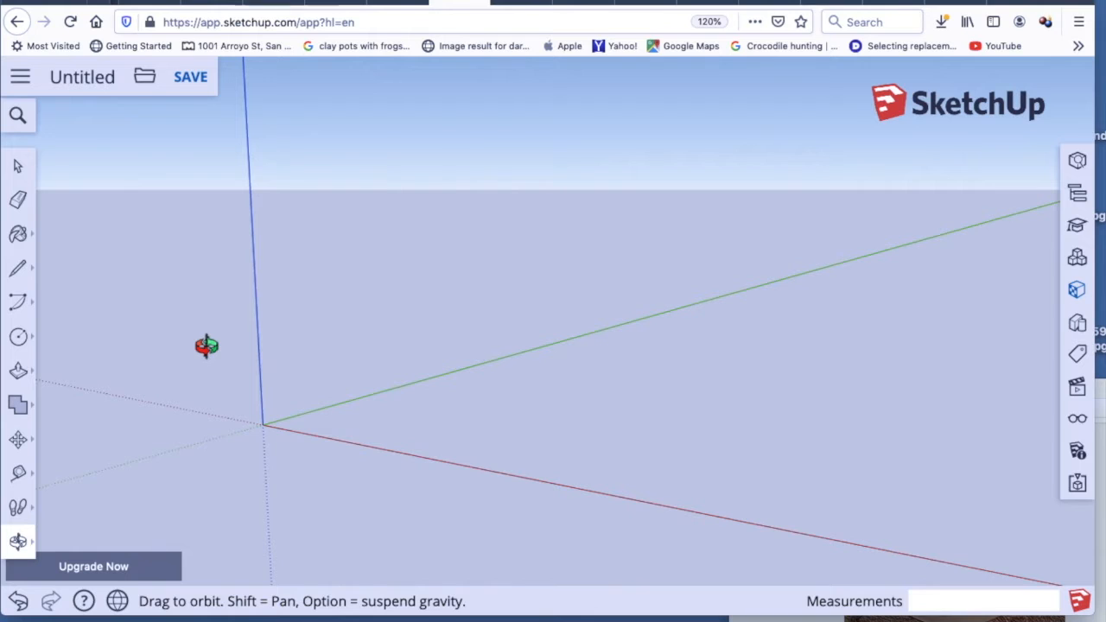
pyautogui.click(19, 544)
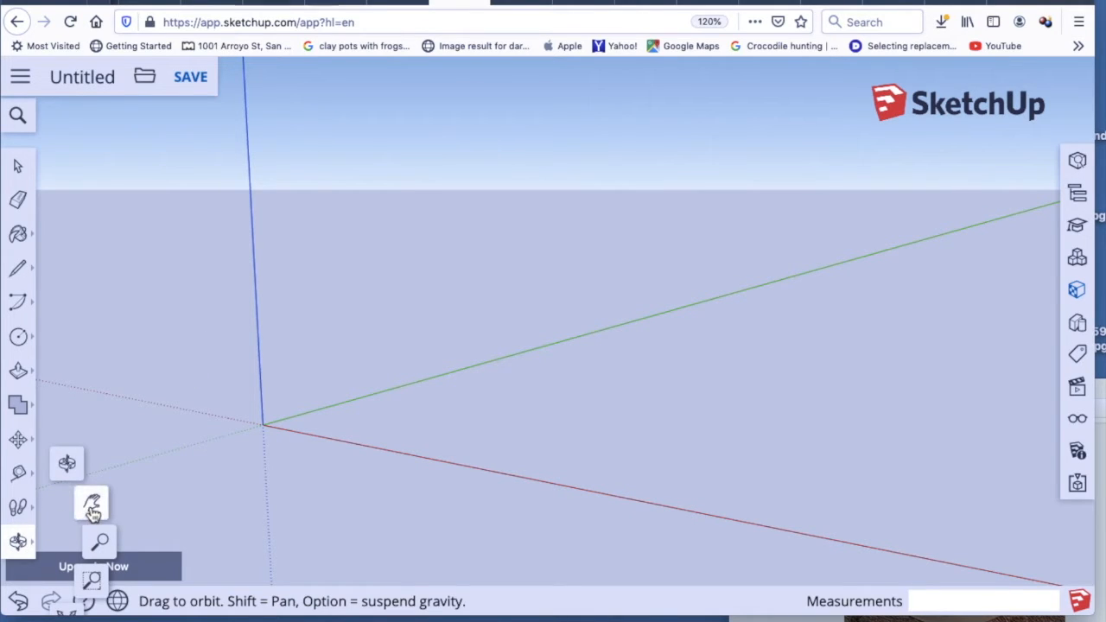
pyautogui.click(94, 511)
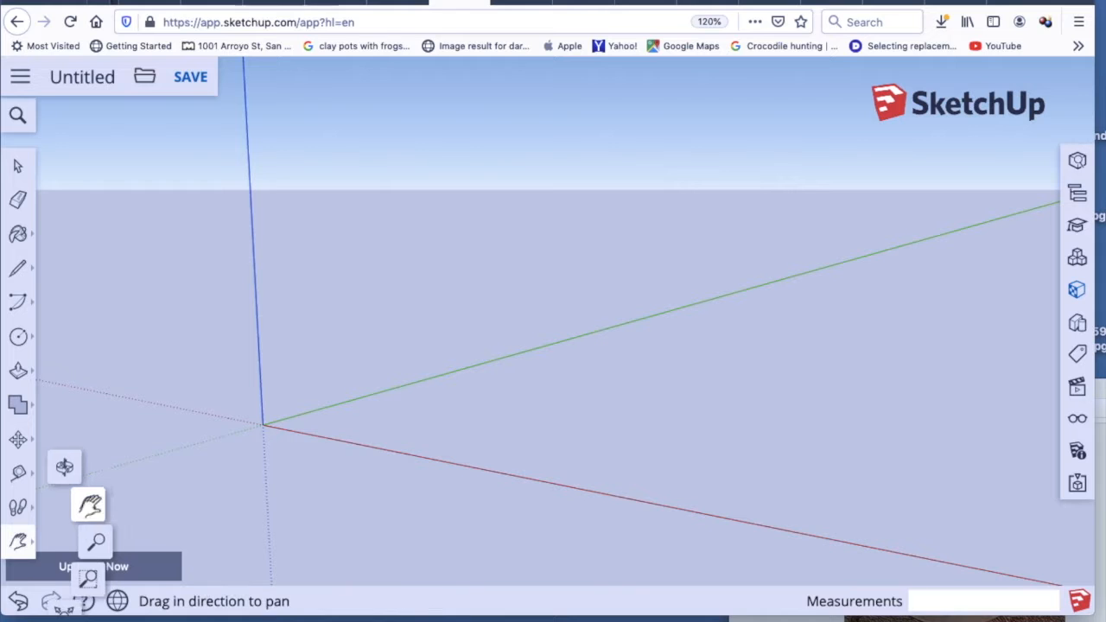
pyautogui.moveTo(148, 297); pyautogui.dragTo(128, 365)
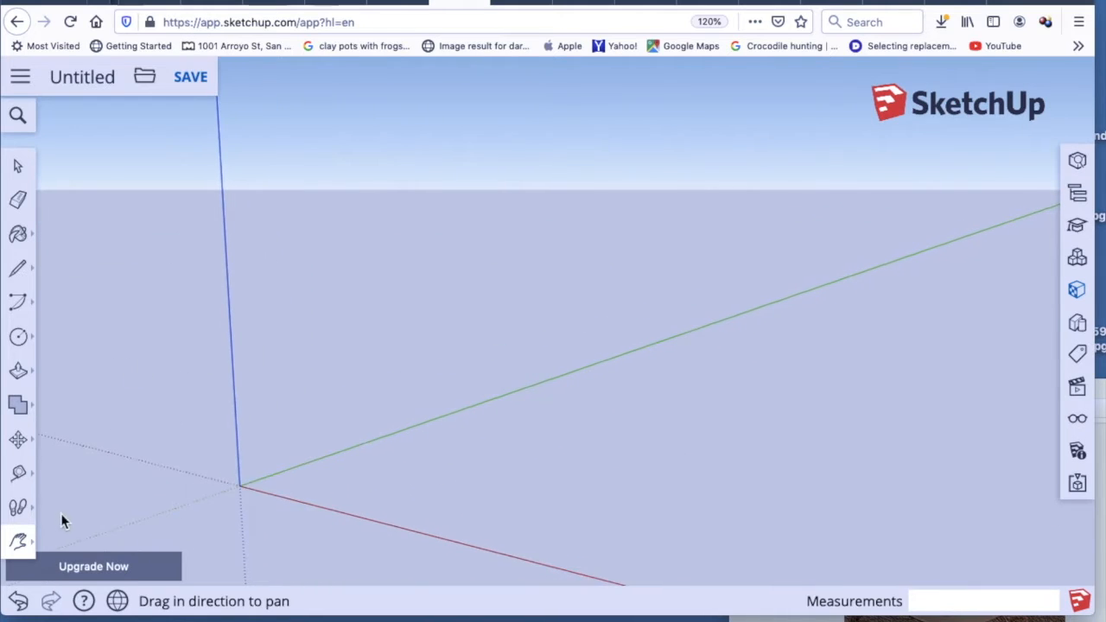
pyautogui.click(19, 541)
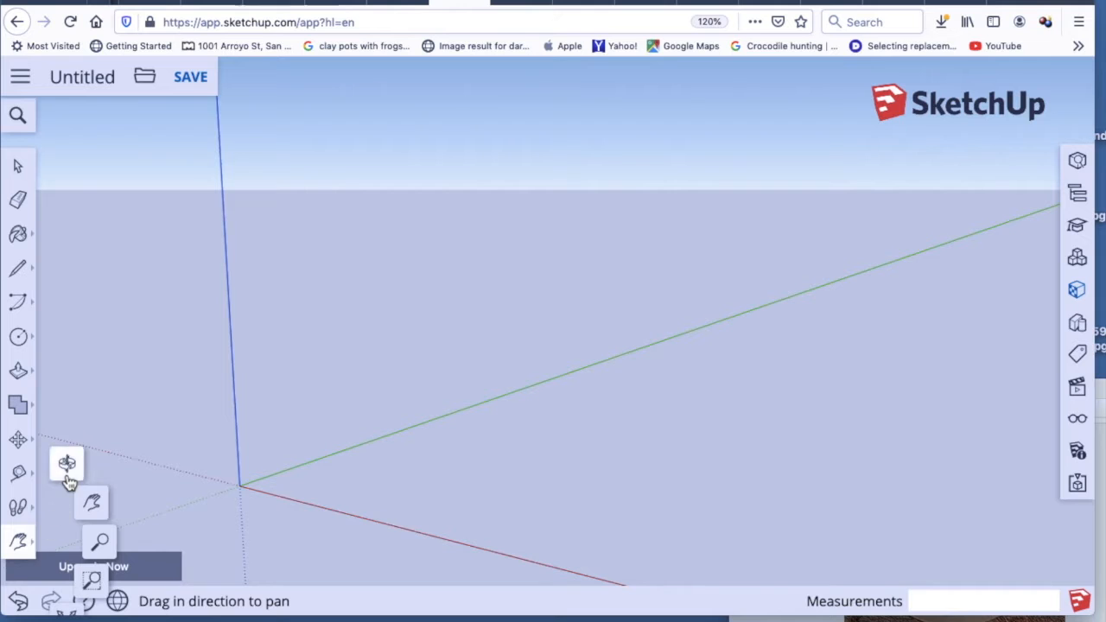
pyautogui.click(68, 467)
pyautogui.moveTo(164, 438); pyautogui.dragTo(196, 393)
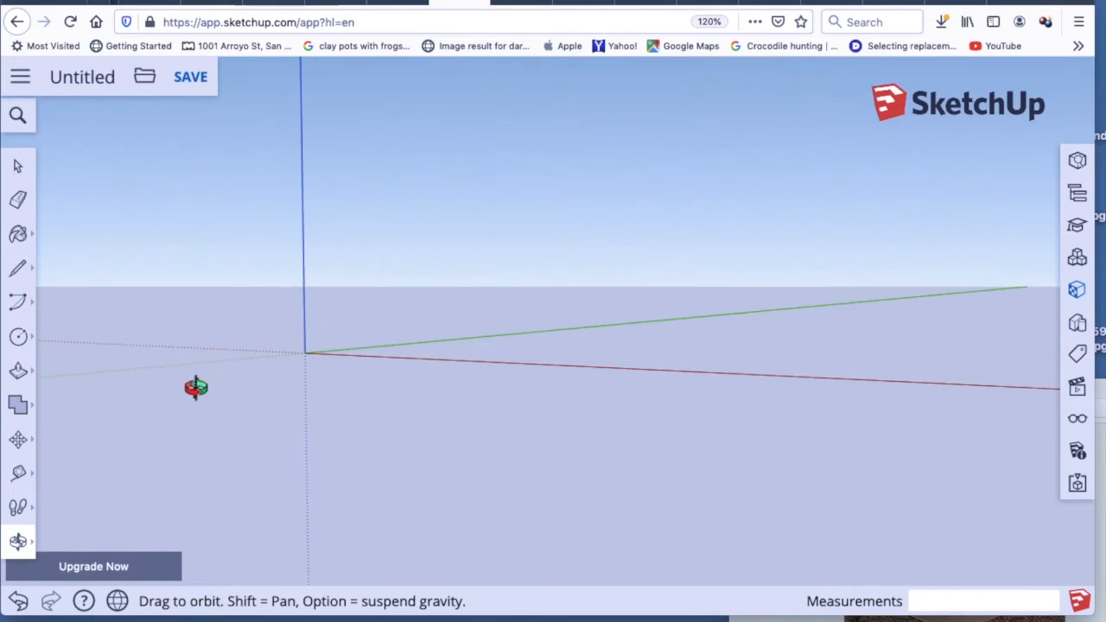
# Step: Walk through the empty scene with the Walk tool to view the axes from eye height
pyautogui.click(21, 514)
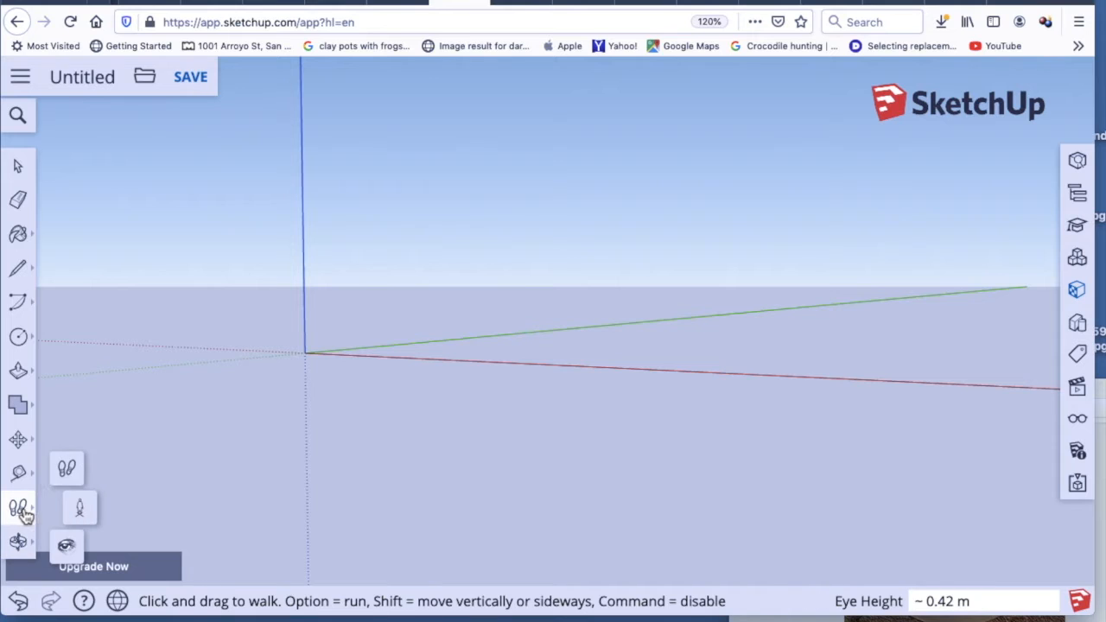
pyautogui.click(69, 474)
pyautogui.moveTo(96, 346); pyautogui.dragTo(121, 348)
pyautogui.moveTo(486, 361); pyautogui.dragTo(286, 371)
pyautogui.moveTo(286, 371); pyautogui.dragTo(395, 381)
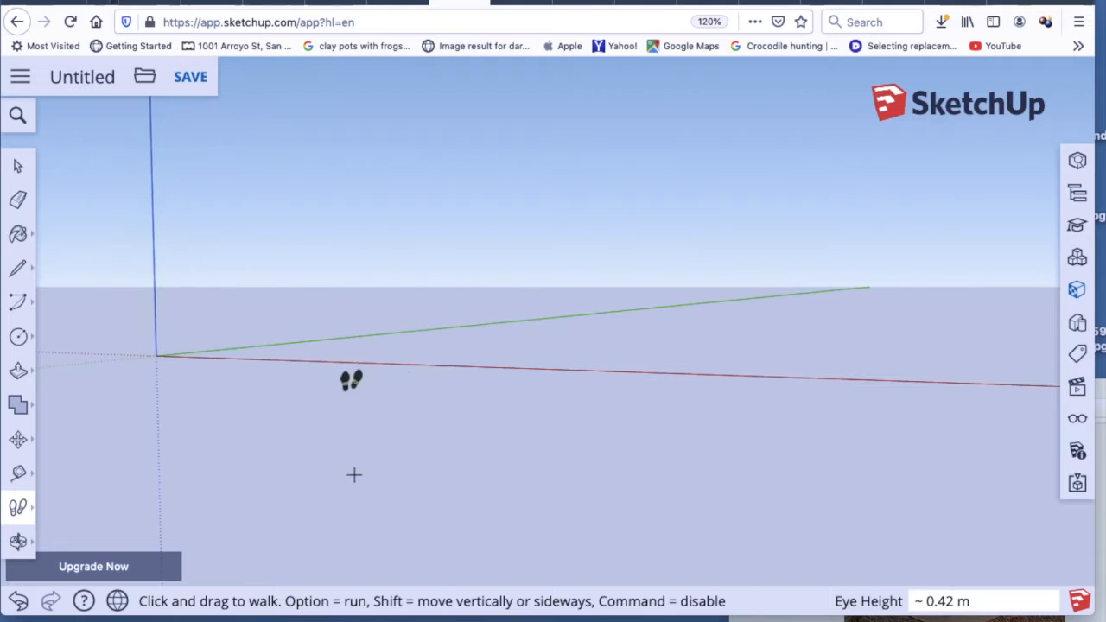
# Step: Draw a large closed, U-shaped curved outline across the green axis with the Freehand tool
pyautogui.click(23, 542)
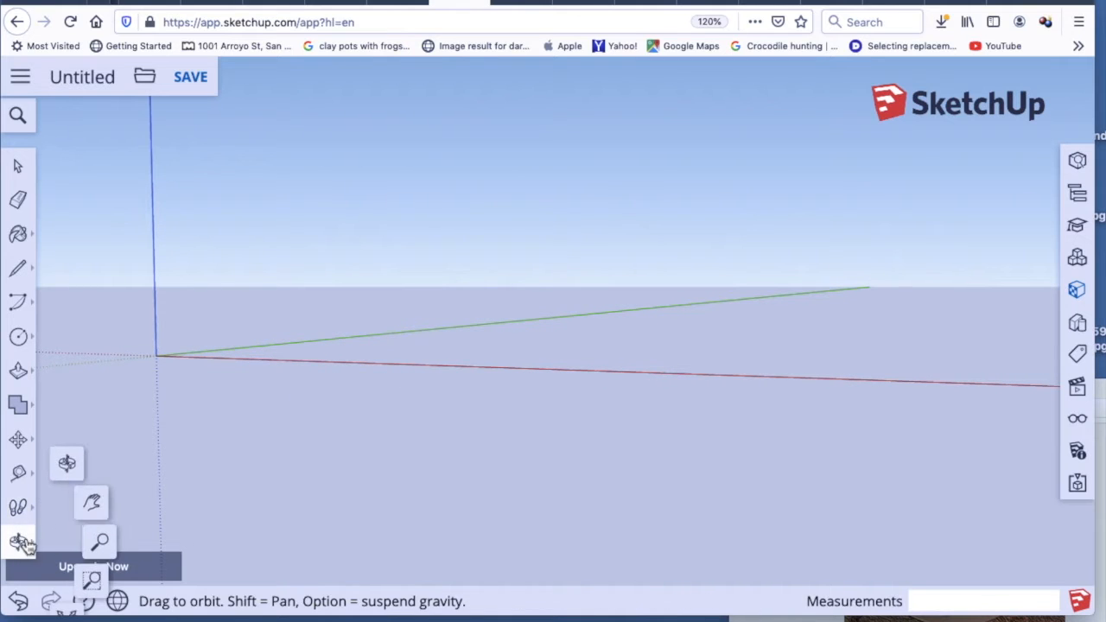
pyautogui.click(71, 513)
pyautogui.moveTo(383, 323); pyautogui.dragTo(383, 428)
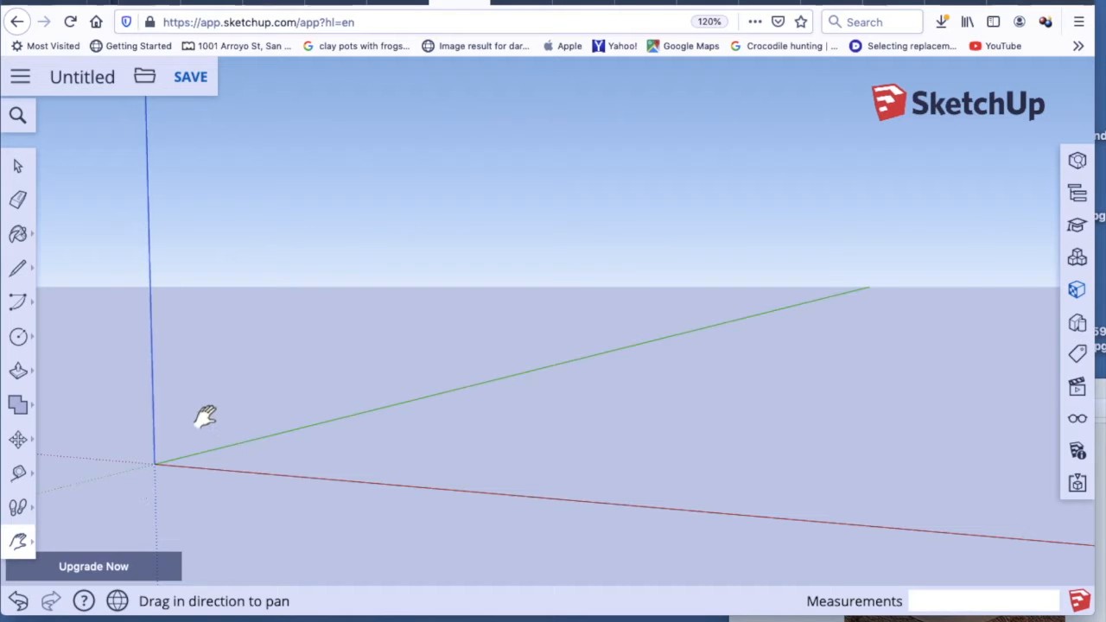
pyautogui.click(19, 271)
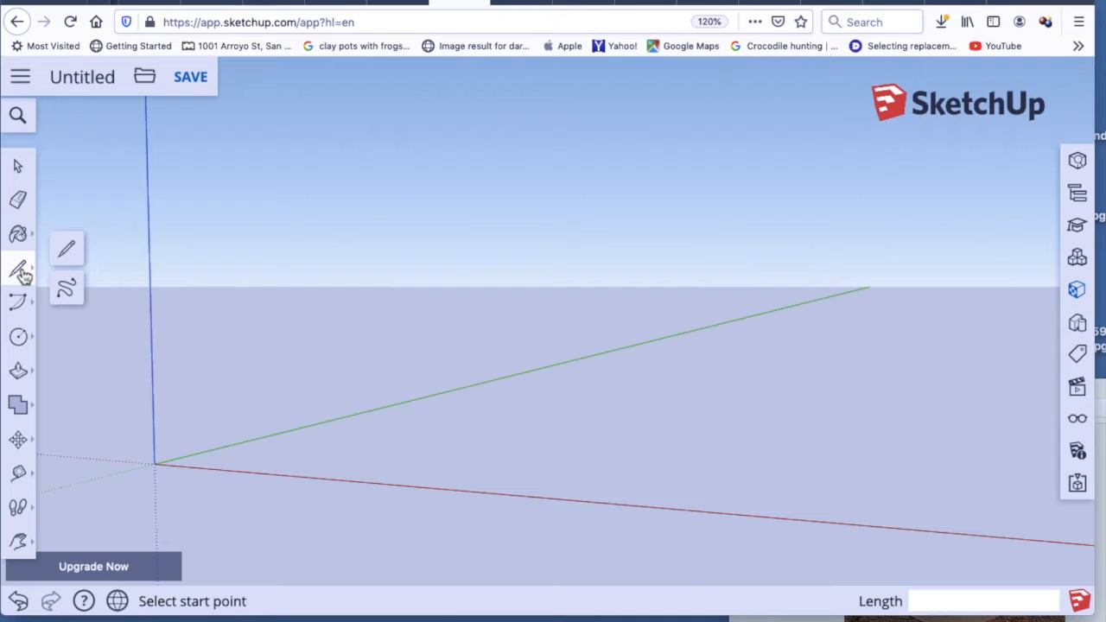
pyautogui.click(69, 292)
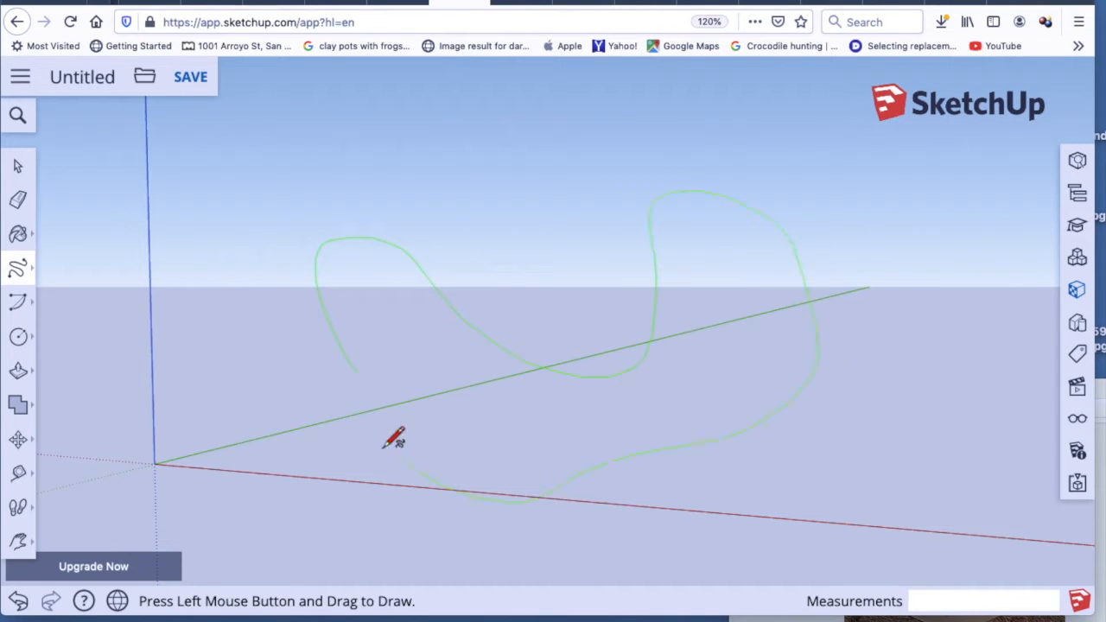
pyautogui.moveTo(354, 374); pyautogui.dragTo(353, 368)
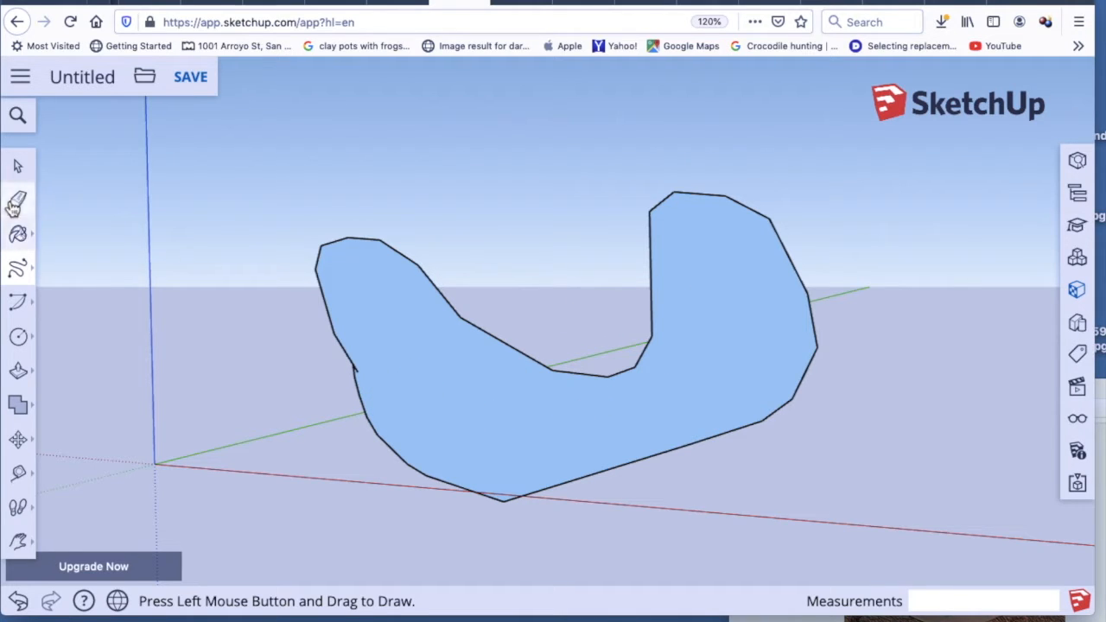
# Step: Pull the freehand face forward about 1.09 m with Push/Pull to make it a solid
pyautogui.click(19, 375)
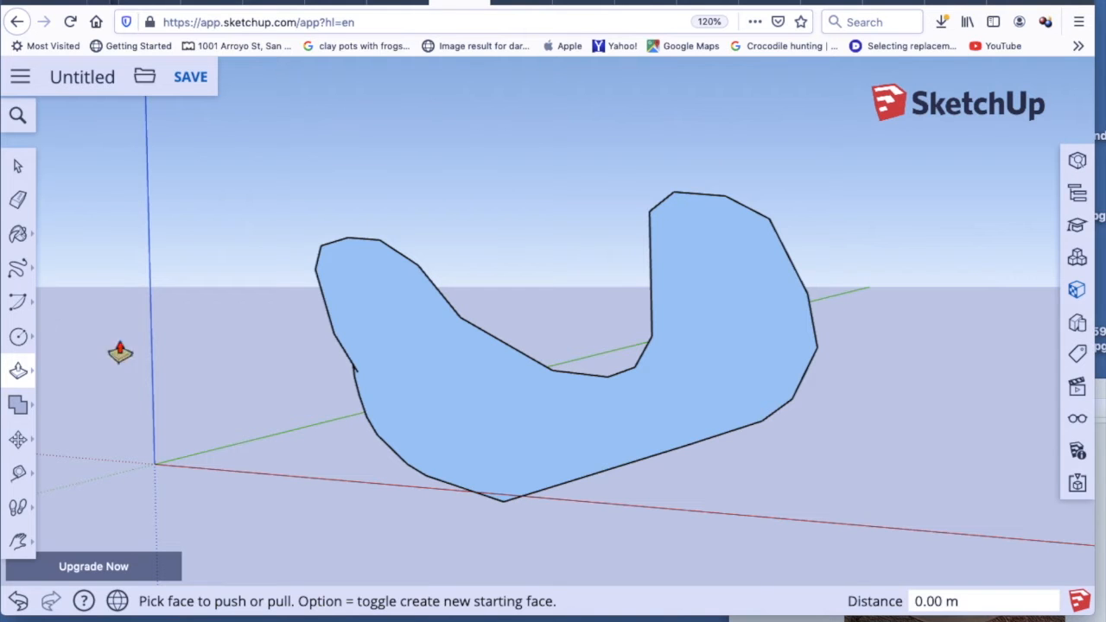
pyautogui.moveTo(461, 375); pyautogui.dragTo(377, 481)
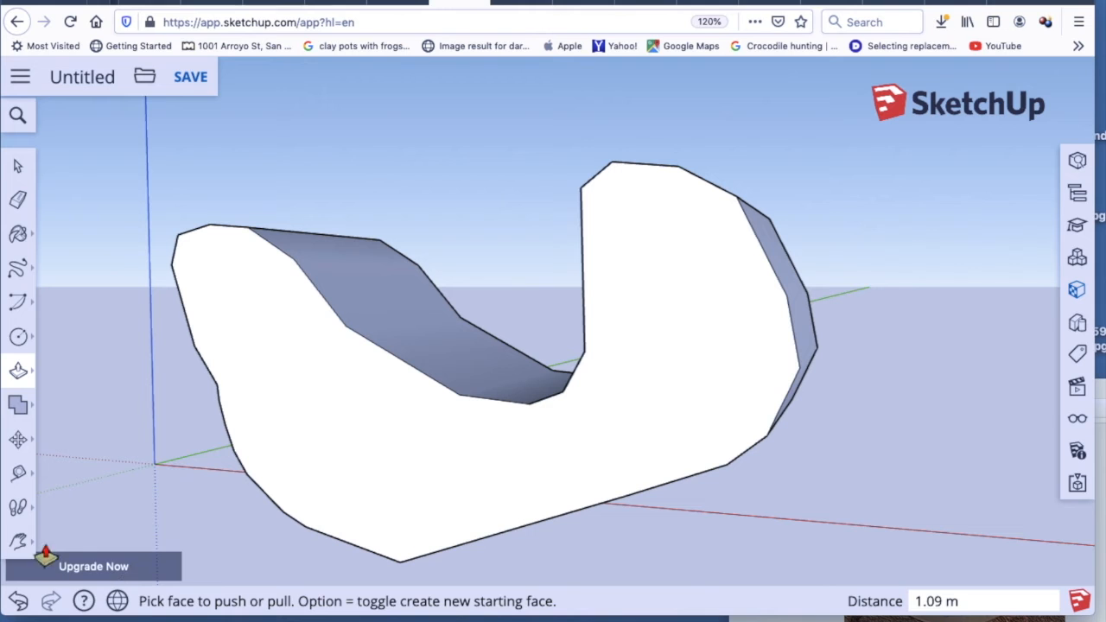
# Step: Push the front face of the freehand solid back about 4.03 m
pyautogui.click(18, 541)
pyautogui.click(69, 466)
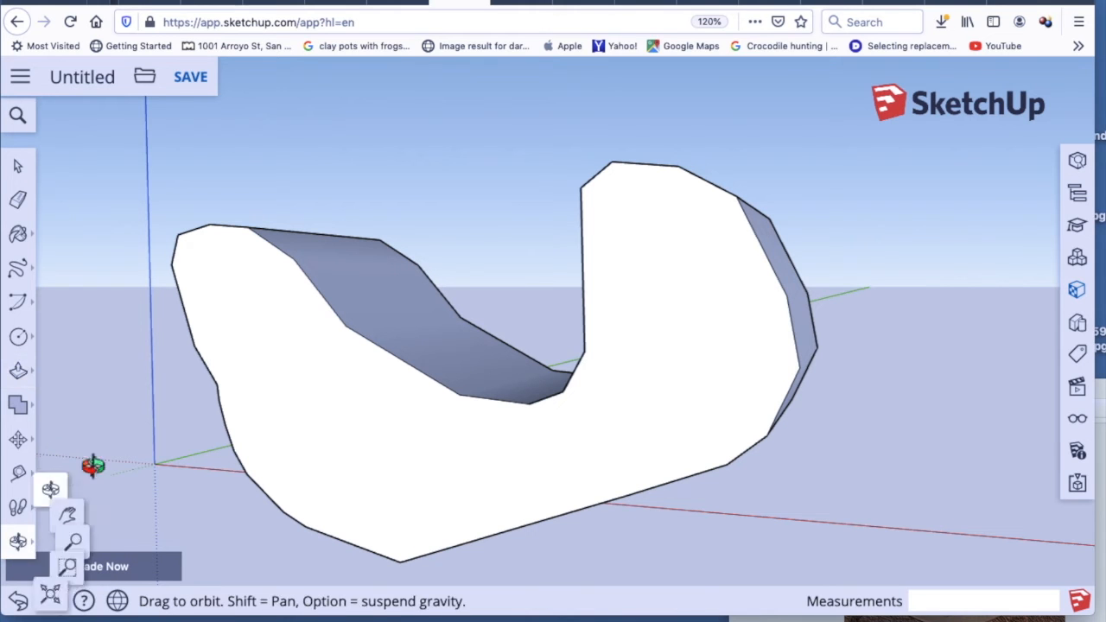
pyautogui.moveTo(455, 427); pyautogui.dragTo(290, 516)
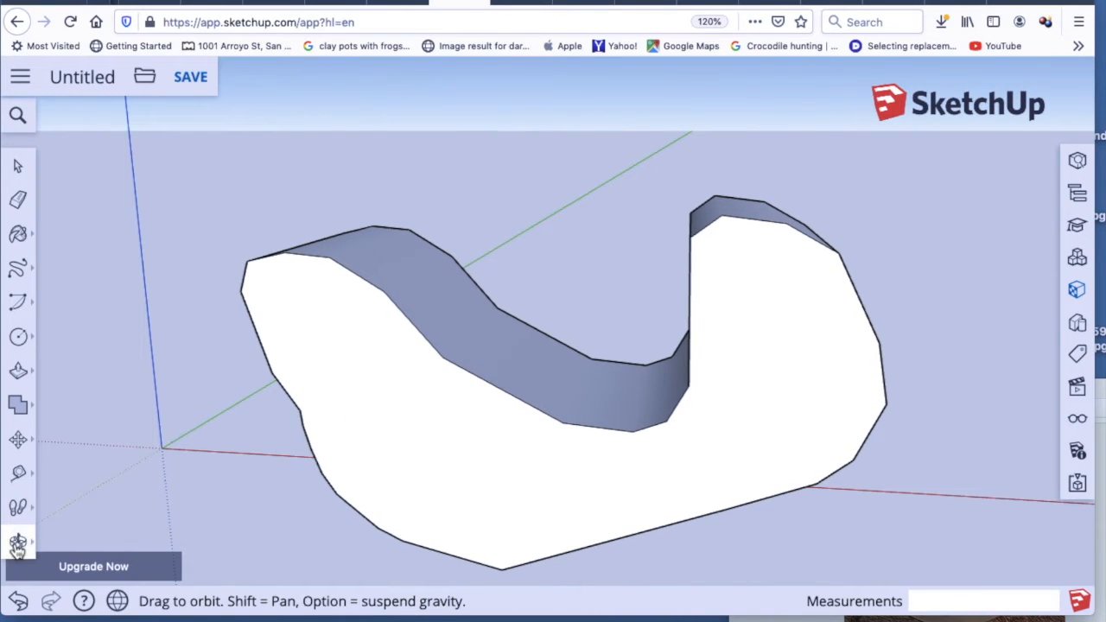
pyautogui.click(18, 371)
pyautogui.click(424, 426)
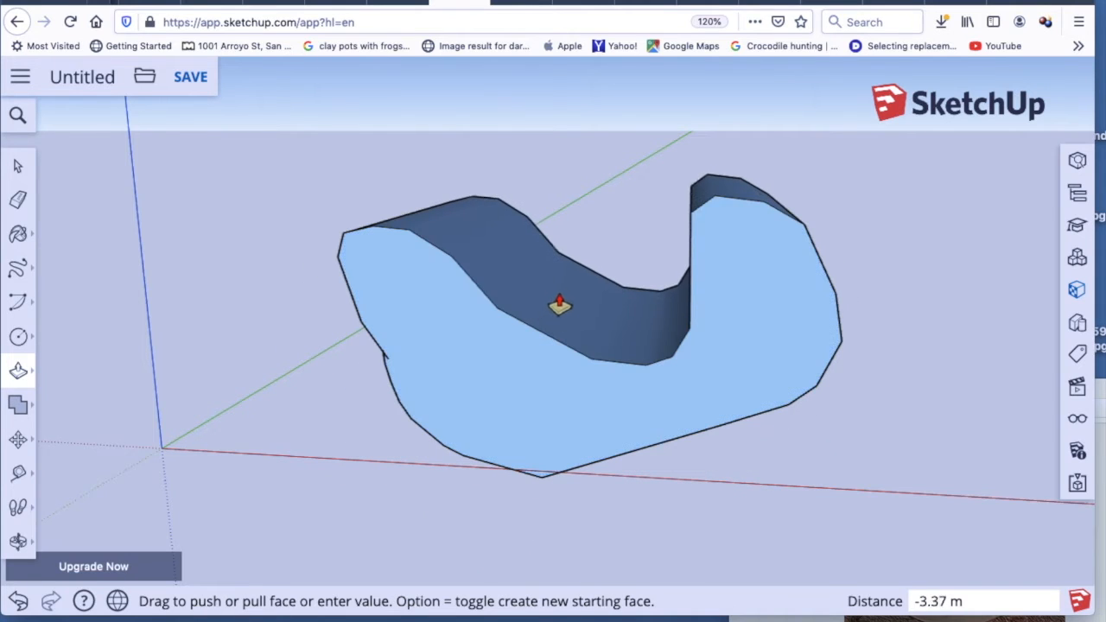
pyautogui.click(570, 292)
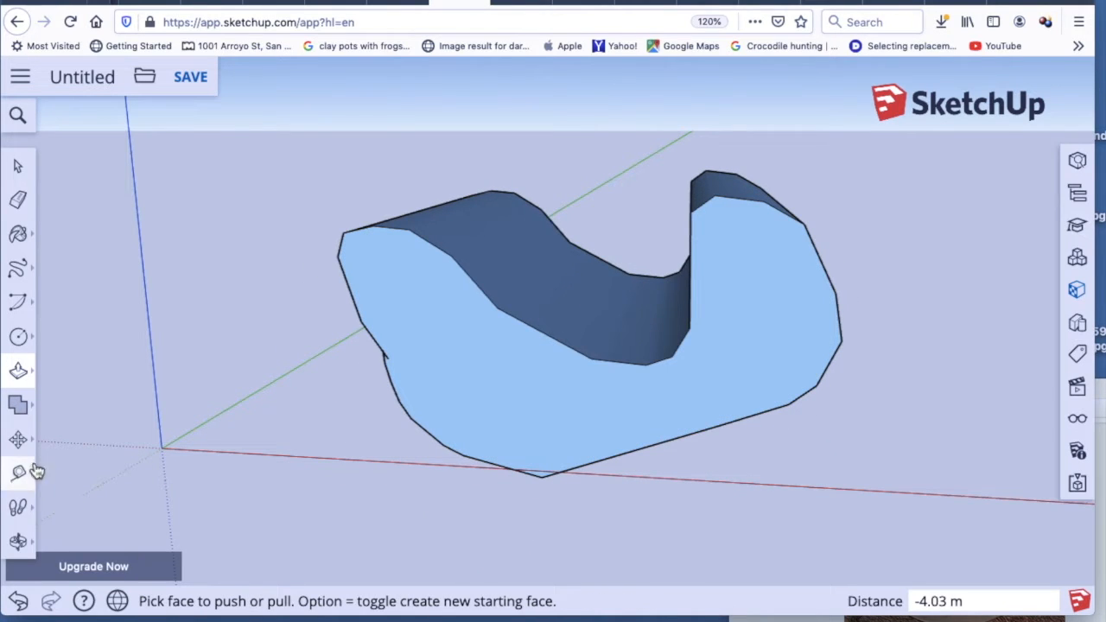
# Step: Erase the whole freehand solid, including its faces and all leftover edges
pyautogui.click(18, 541)
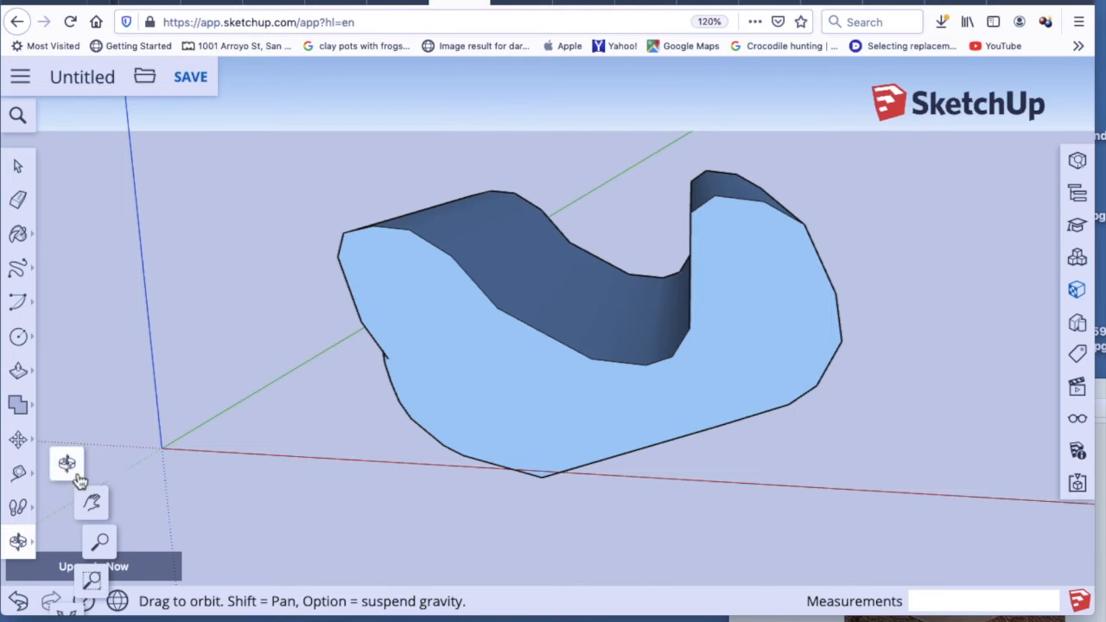
pyautogui.moveTo(317, 334); pyautogui.dragTo(257, 470)
pyautogui.moveTo(708, 420); pyautogui.dragTo(269, 469)
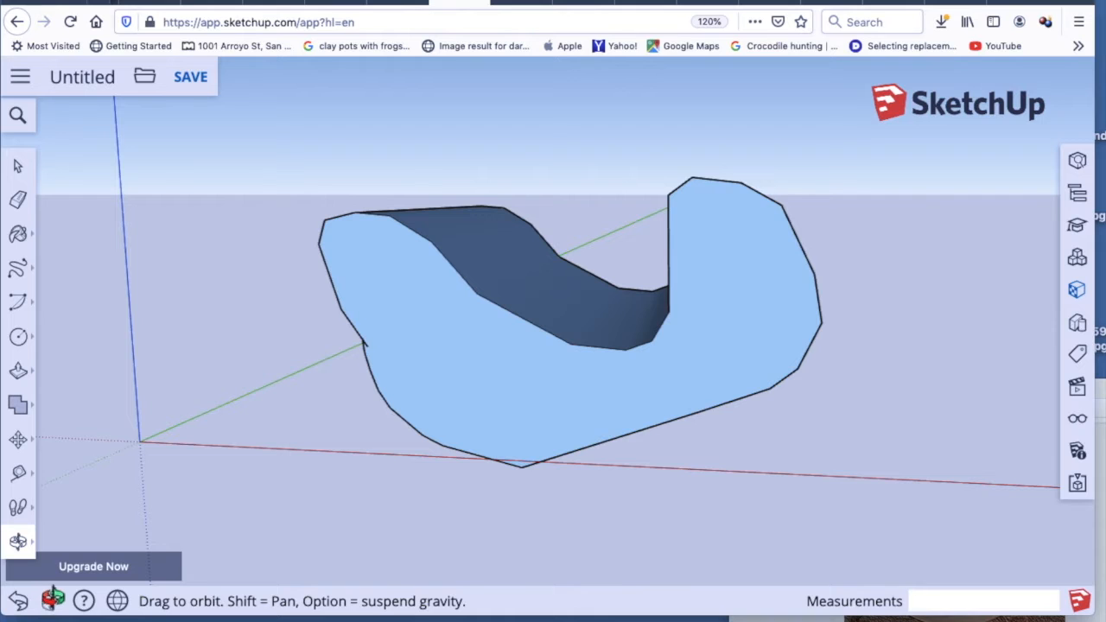
pyautogui.click(29, 205)
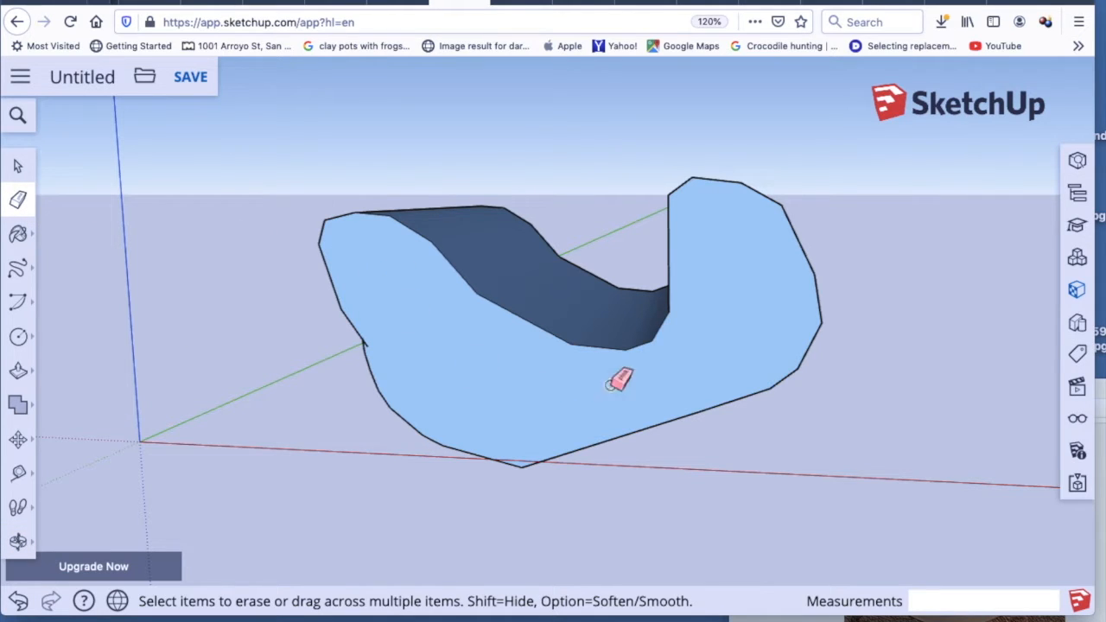
pyautogui.click(678, 253)
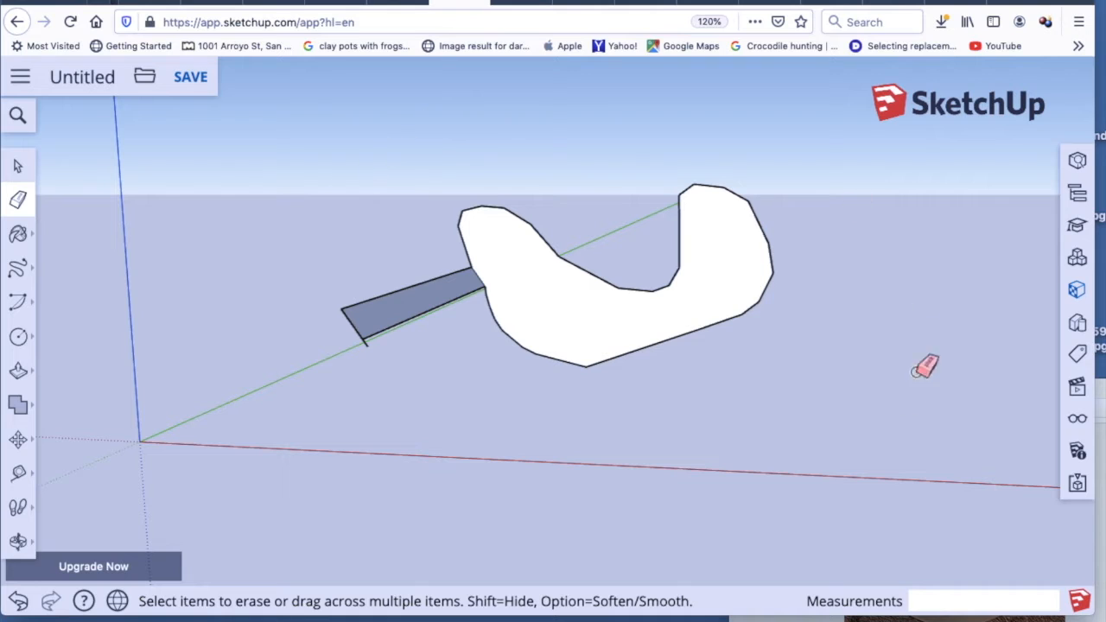
pyautogui.moveTo(490, 279); pyautogui.dragTo(624, 378)
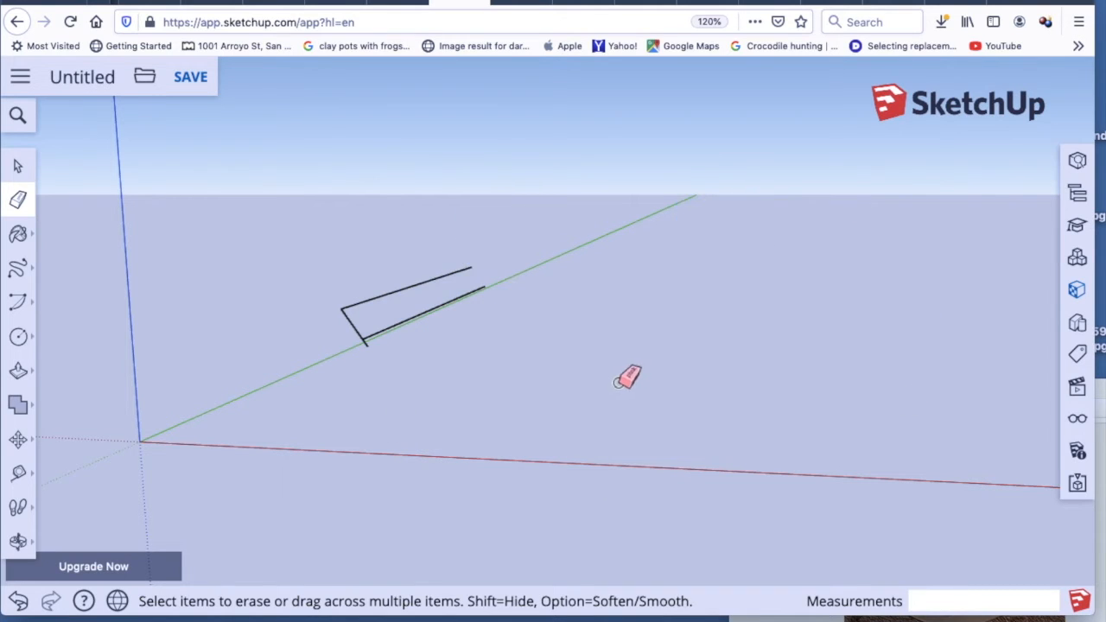
pyautogui.moveTo(401, 342); pyautogui.dragTo(418, 320)
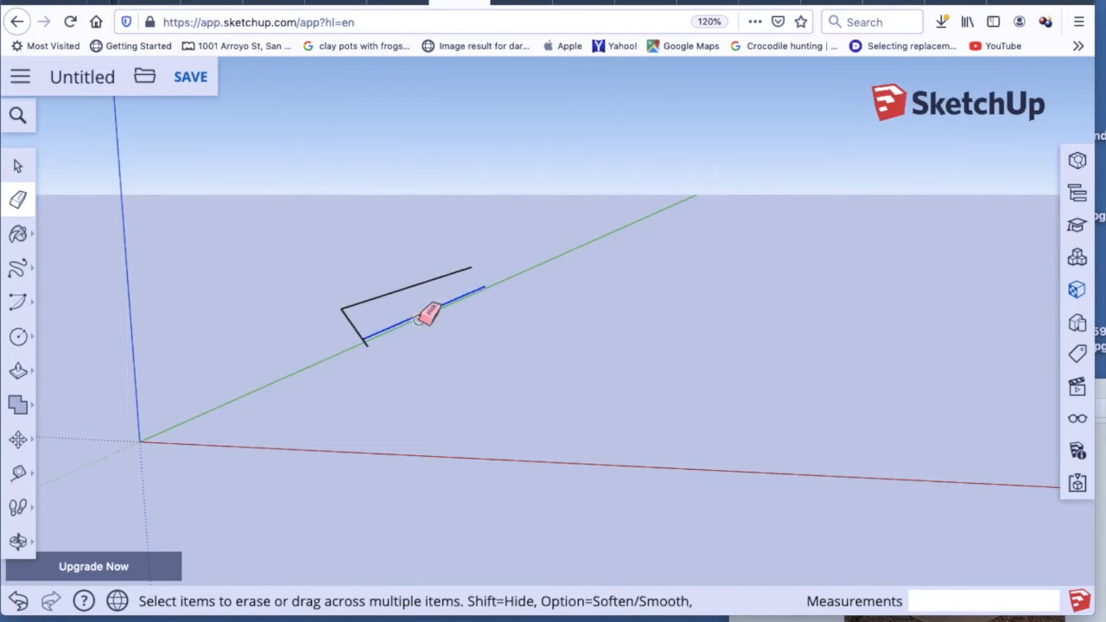
pyautogui.moveTo(341, 303)
pyautogui.mouseDown()
pyautogui.moveTo(350, 322)
pyautogui.moveTo(364, 310)
pyautogui.mouseUp()
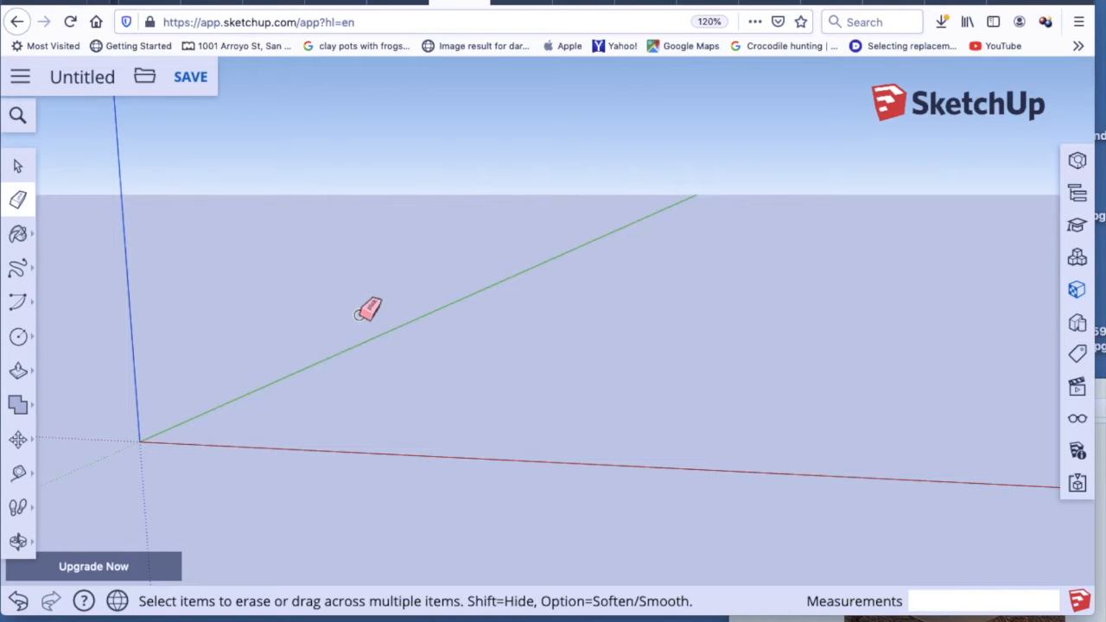
# Step: Undo the erasing, the push/pull edits and the freehand drawing, back to an empty model
pyautogui.press('super+z')
pyautogui.press('super+z')
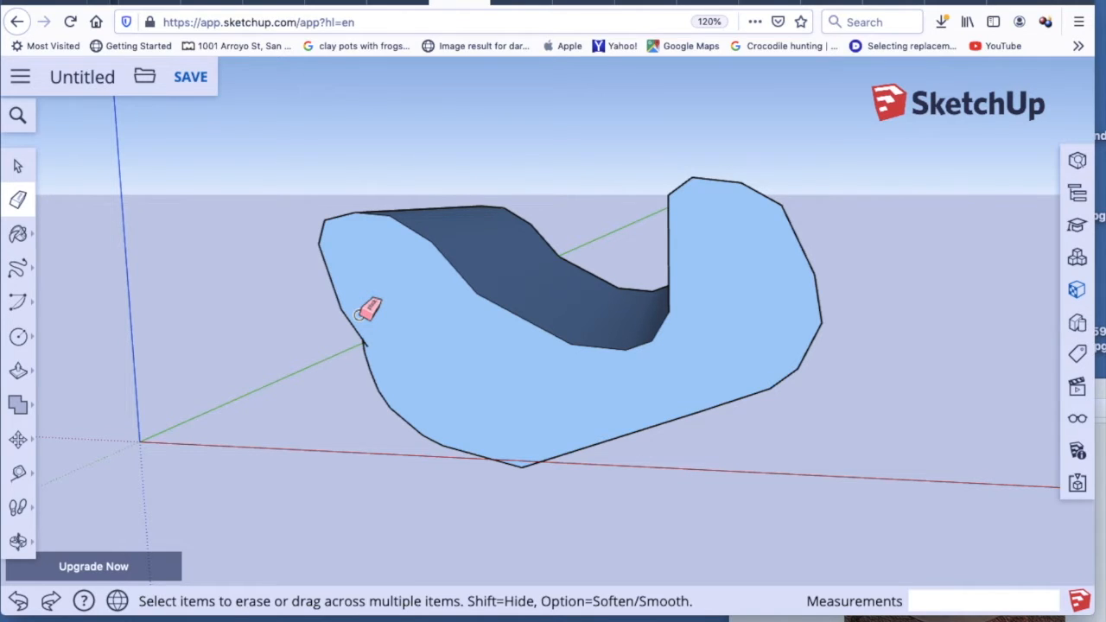
pyautogui.press('super+z')
pyautogui.press('super+z')
pyautogui.press('super+z')
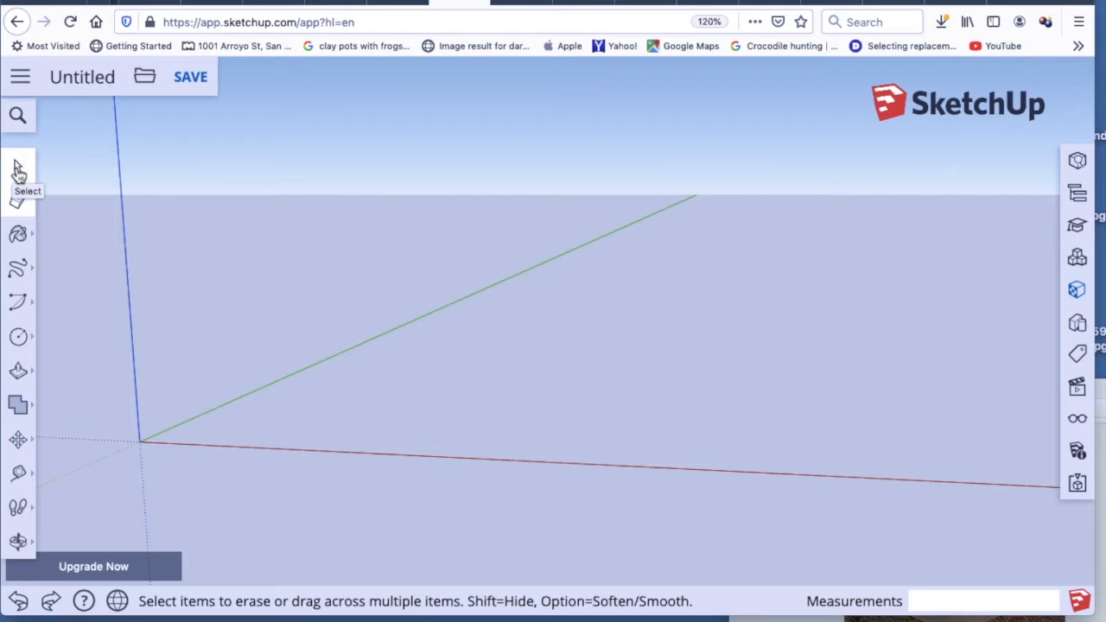
# Step: Draw a closed four-sided face across the green axis with the Line tool, with an upper edge about 1.19 m and a slanted side about 0.98 m
pyautogui.click(22, 275)
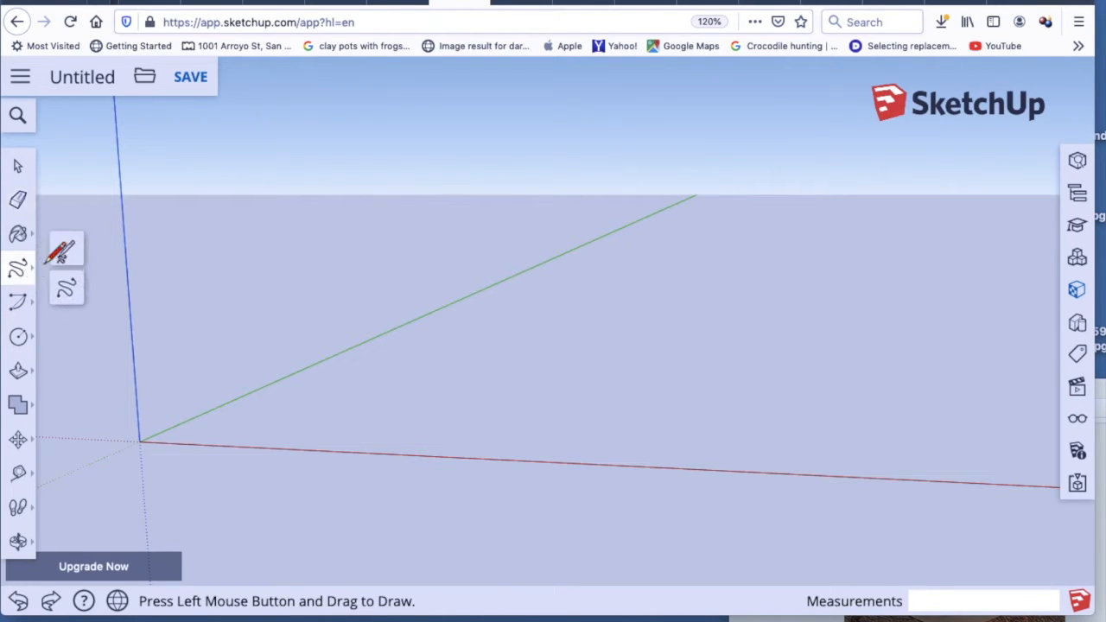
pyautogui.click(64, 249)
pyautogui.click(375, 221)
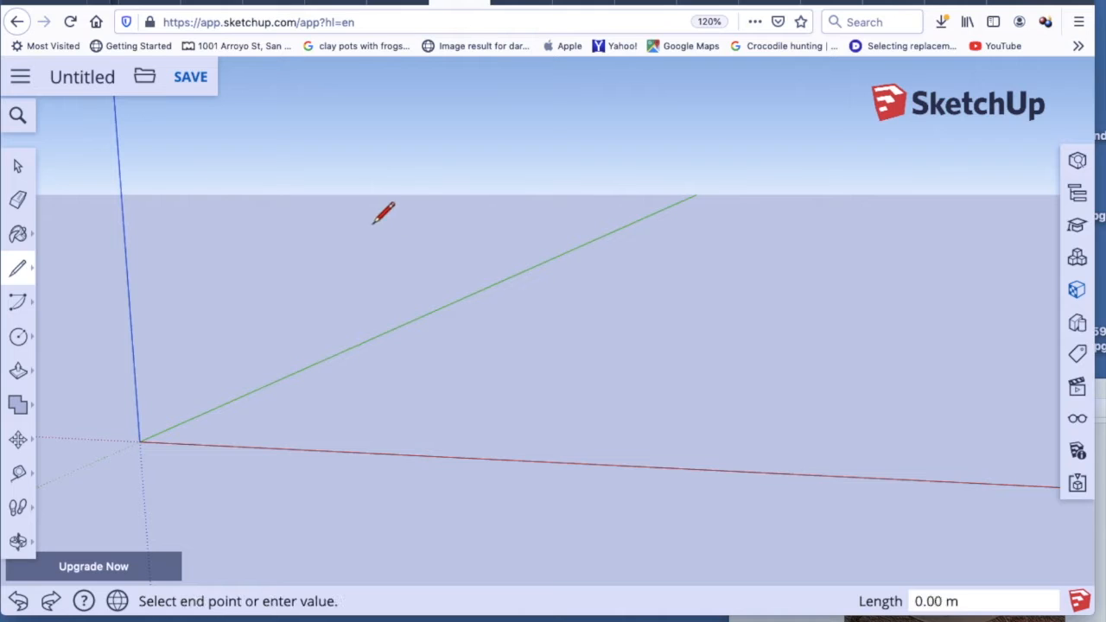
pyautogui.doubleClick(584, 217)
pyautogui.click(585, 217)
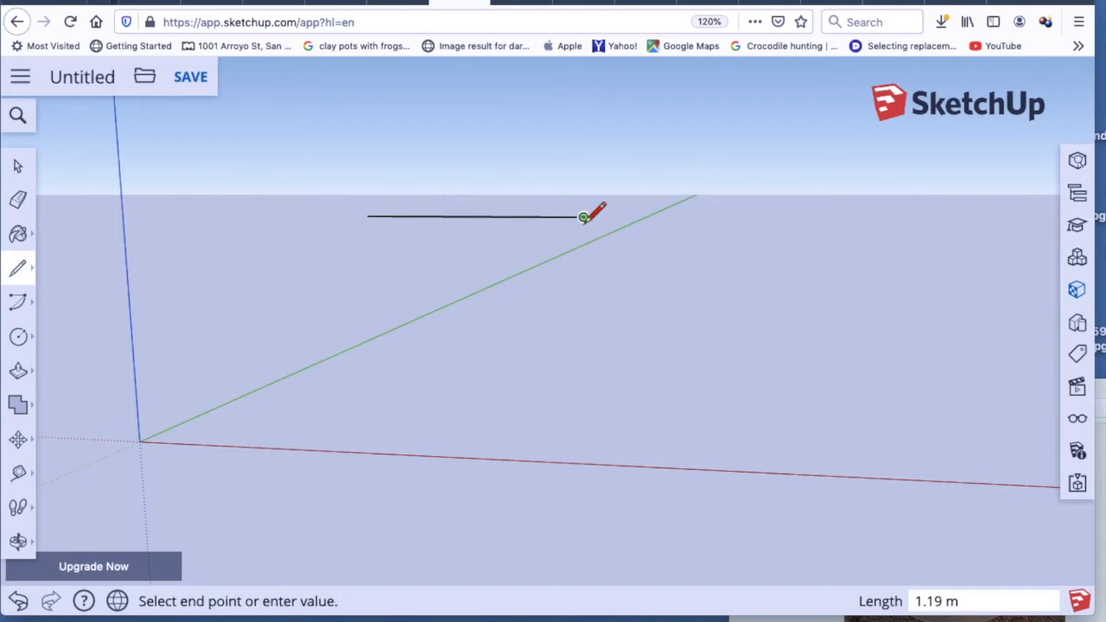
pyautogui.doubleClick(584, 392)
pyautogui.click(583, 390)
pyautogui.doubleClick(427, 386)
pyautogui.click(368, 216)
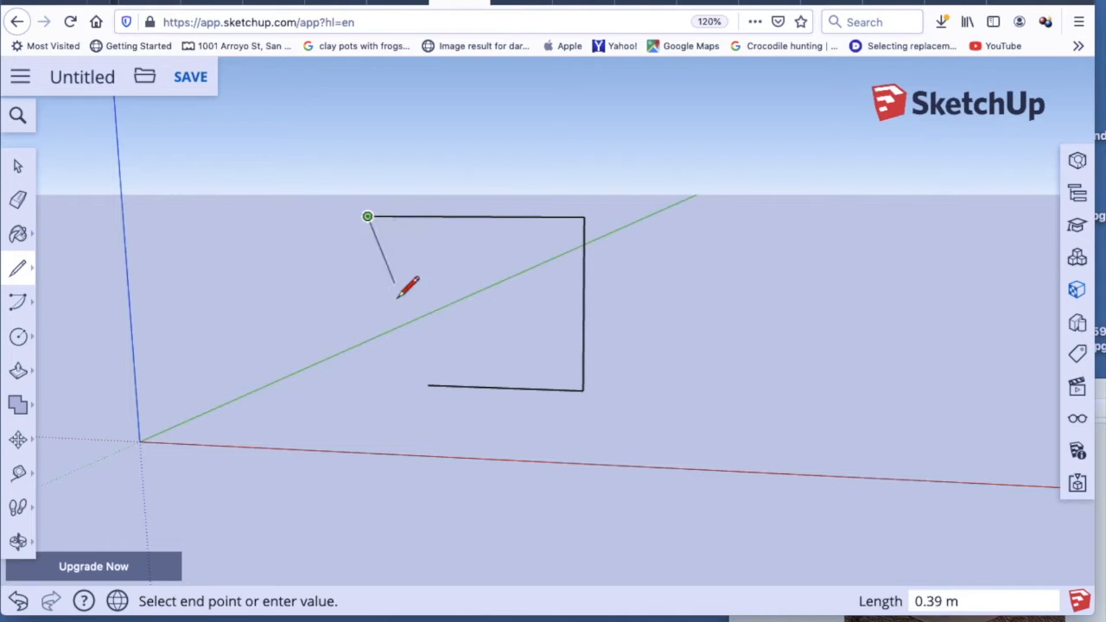
pyautogui.click(427, 385)
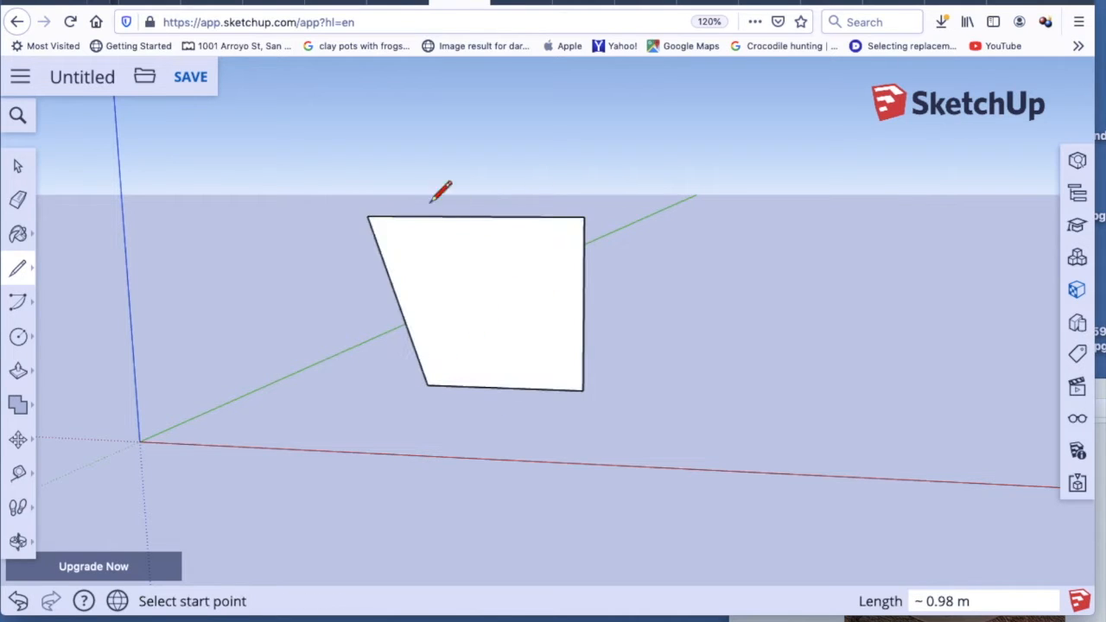
# Step: Pull the four-sided face forward with Push/Pull to make a solid block
pyautogui.click(19, 371)
pyautogui.moveTo(470, 300); pyautogui.dragTo(405, 366)
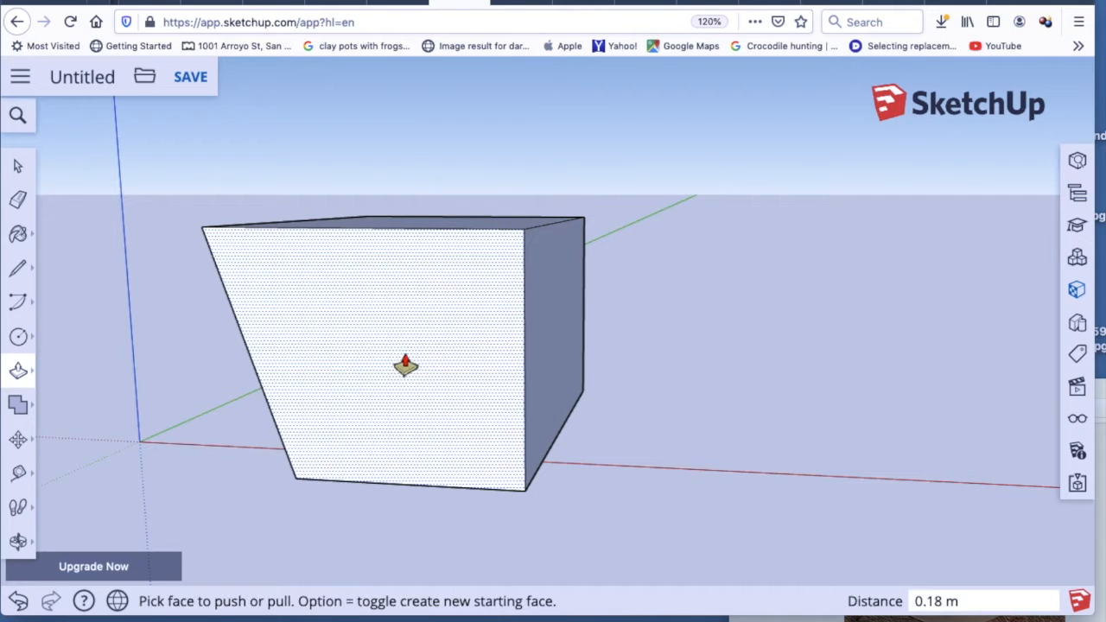
# Step: Paint the block's front face bright red from the Colors materials
pyautogui.click(18, 544)
pyautogui.click(67, 462)
pyautogui.moveTo(358, 390); pyautogui.dragTo(456, 399)
pyautogui.click(21, 544)
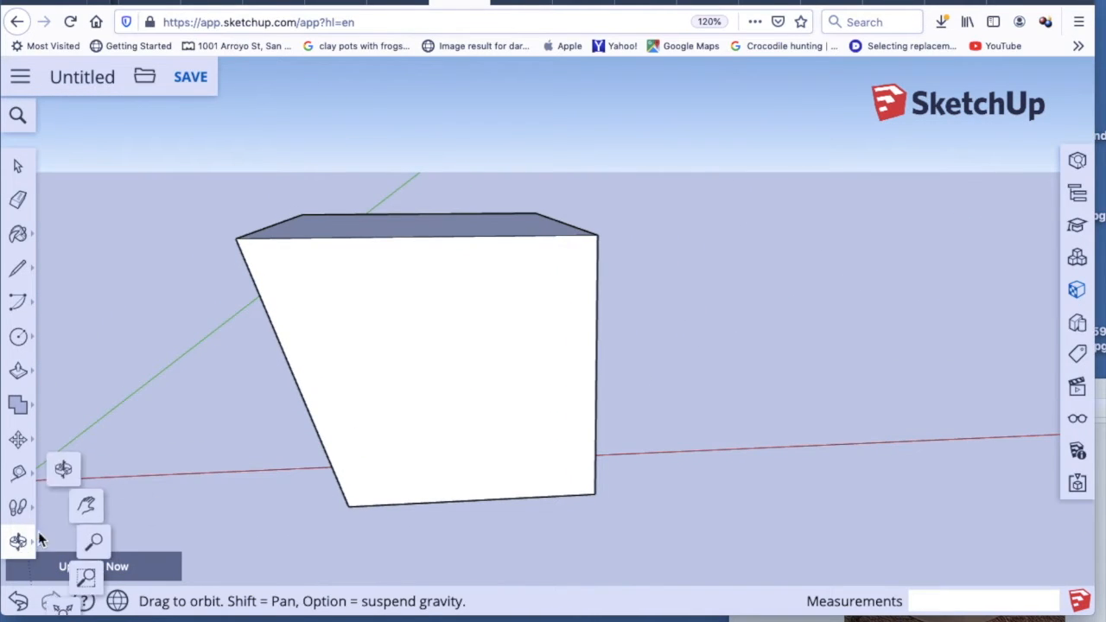
pyautogui.click(91, 507)
pyautogui.moveTo(439, 380); pyautogui.dragTo(402, 378)
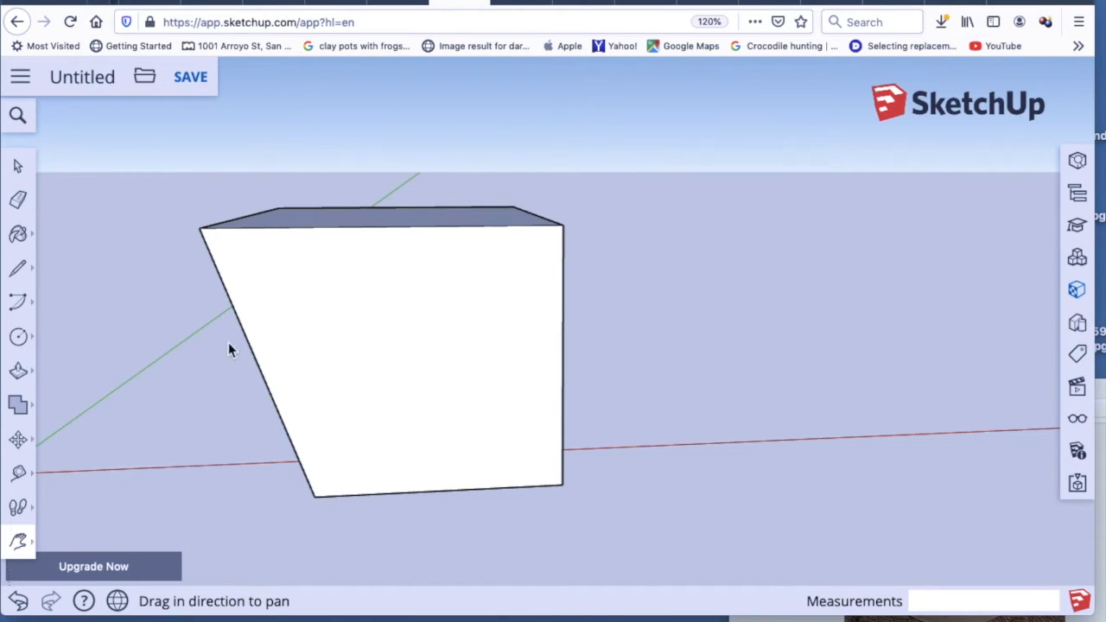
pyautogui.click(21, 235)
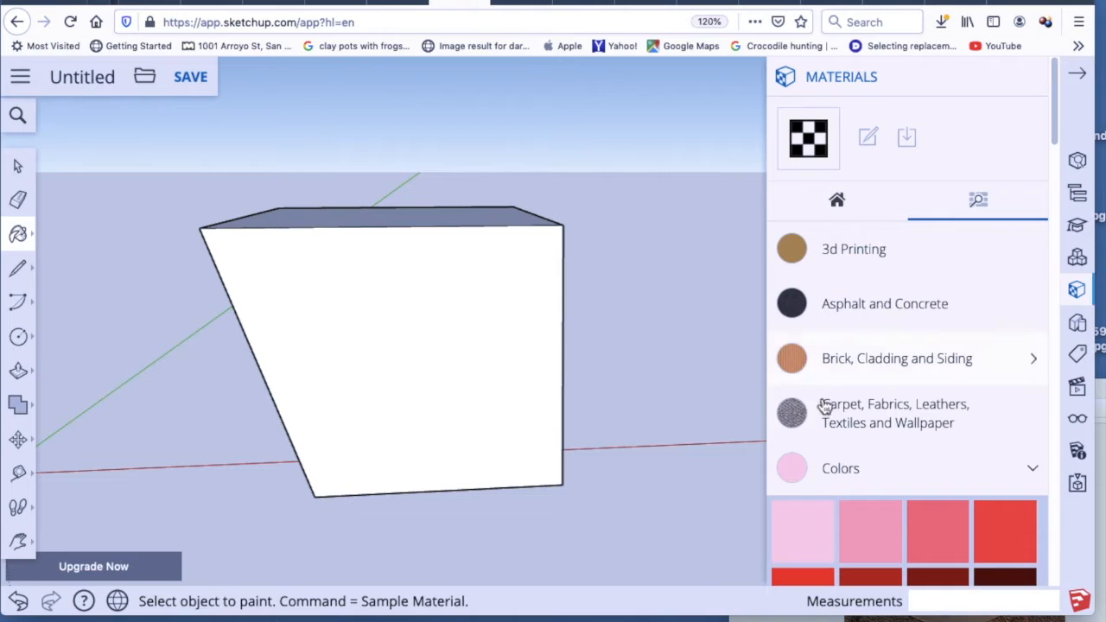
pyautogui.scroll(-3, 828, 459)
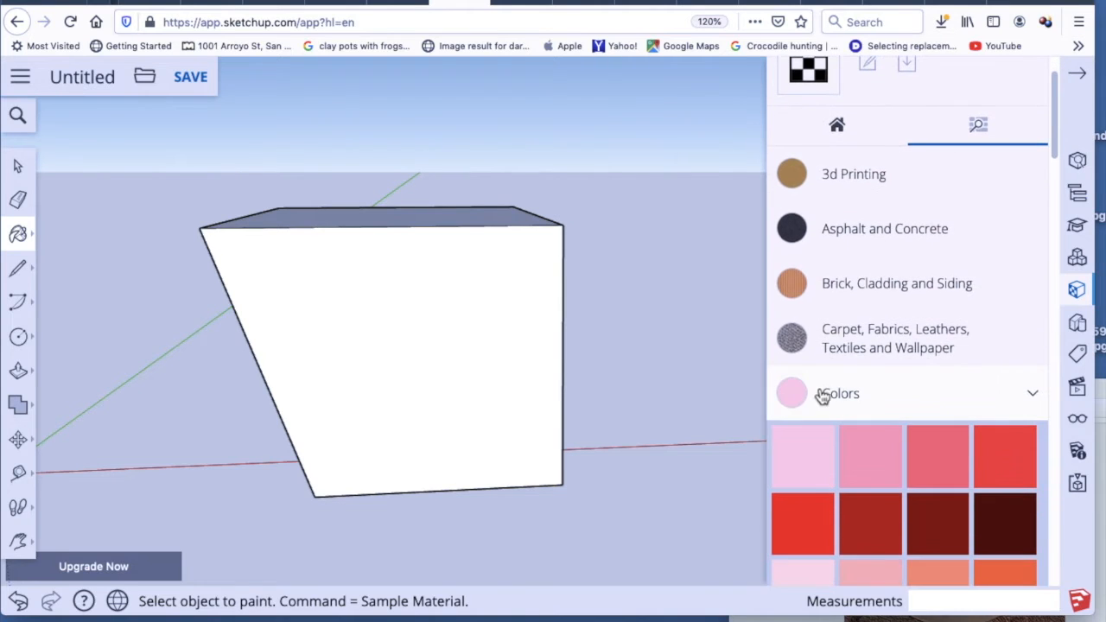
pyautogui.scroll(-10, 813, 396)
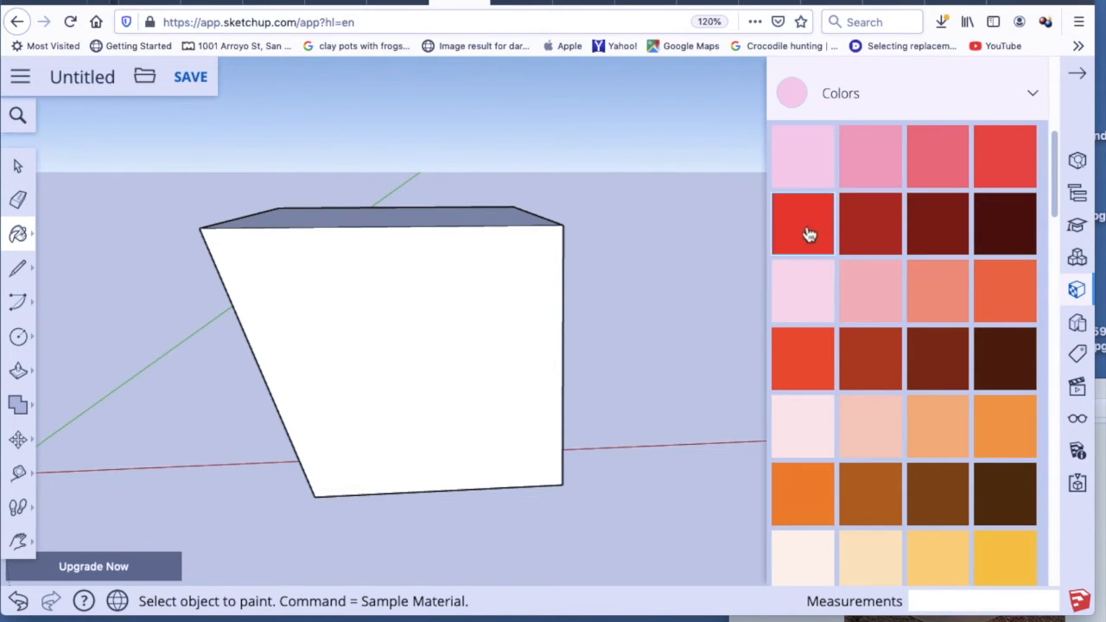
pyautogui.click(393, 336)
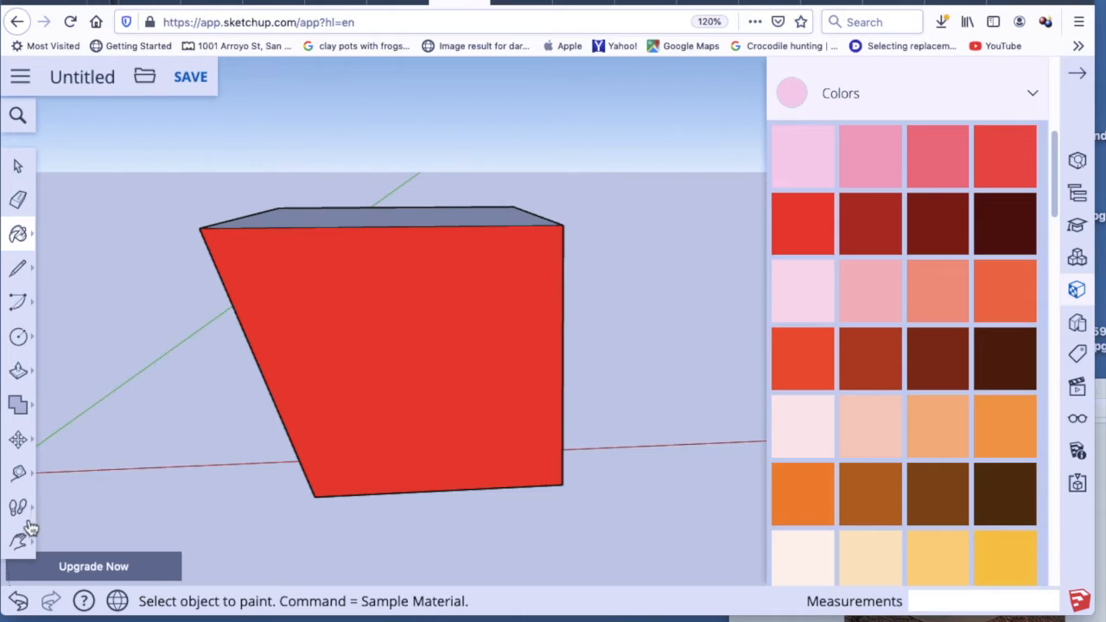
# Step: Paint the block's top face bright green from the Colors materials
pyautogui.click(21, 549)
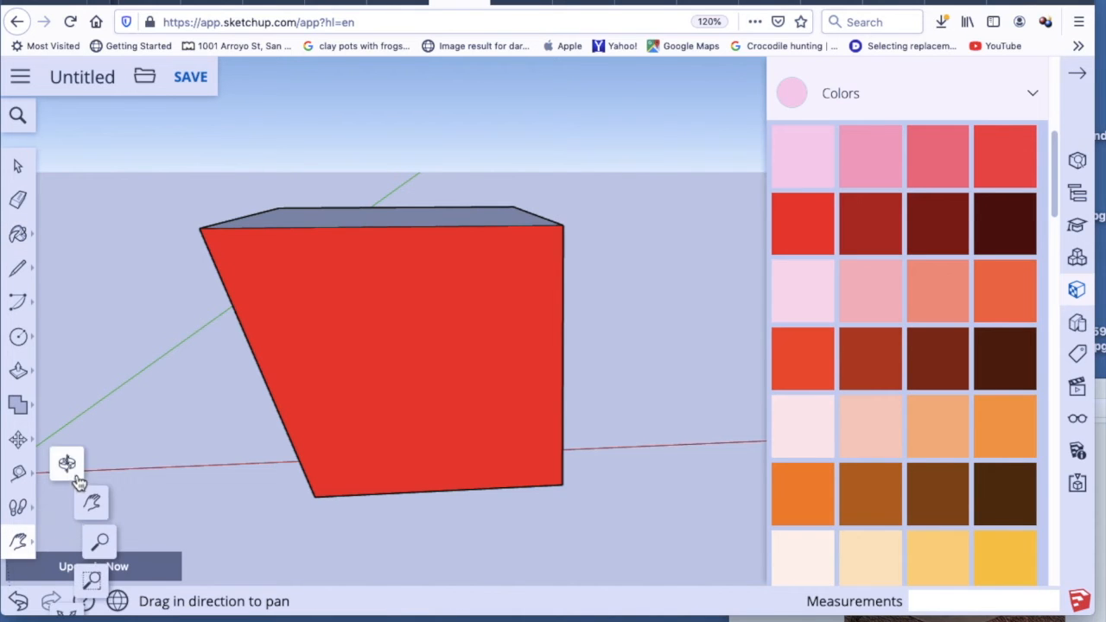
pyautogui.click(68, 462)
pyautogui.moveTo(195, 422); pyautogui.dragTo(393, 463)
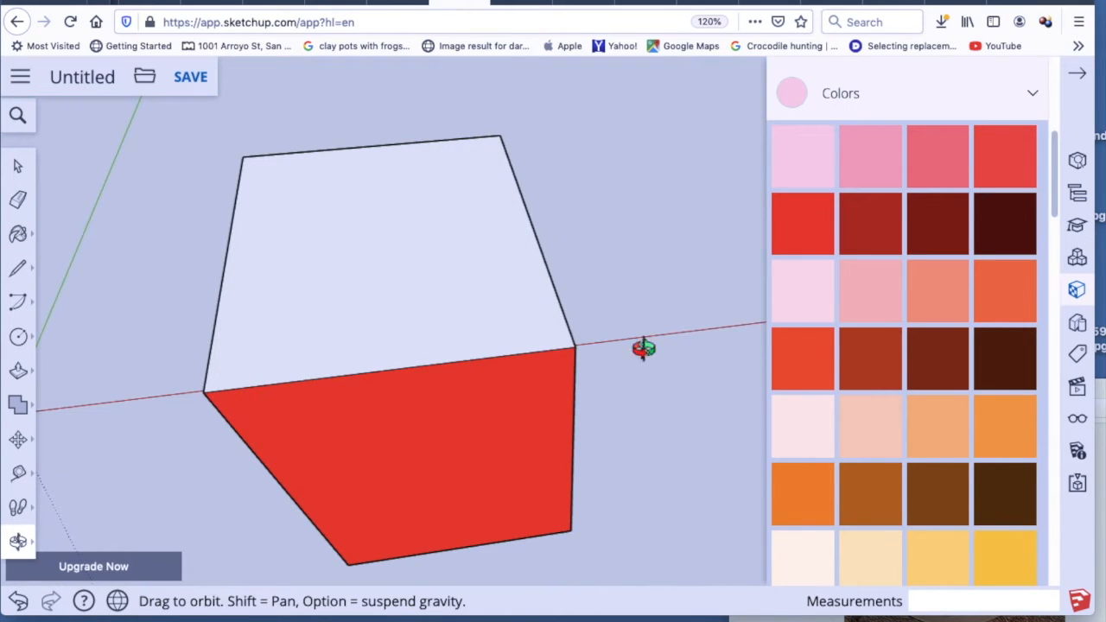
pyautogui.scroll(-5, 877, 458)
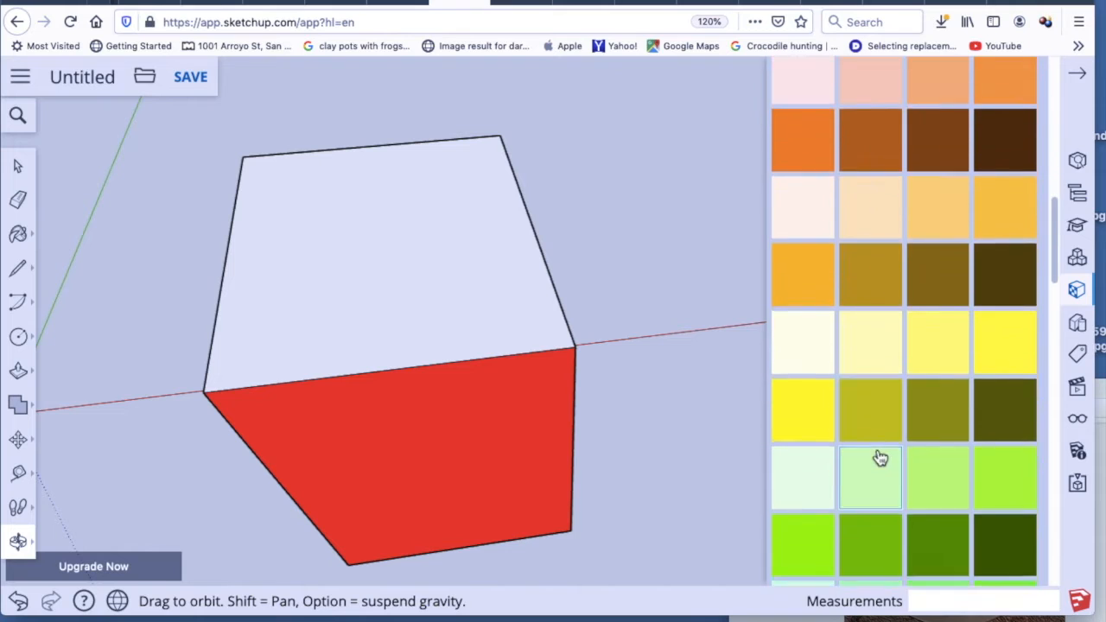
pyautogui.scroll(-2, 878, 458)
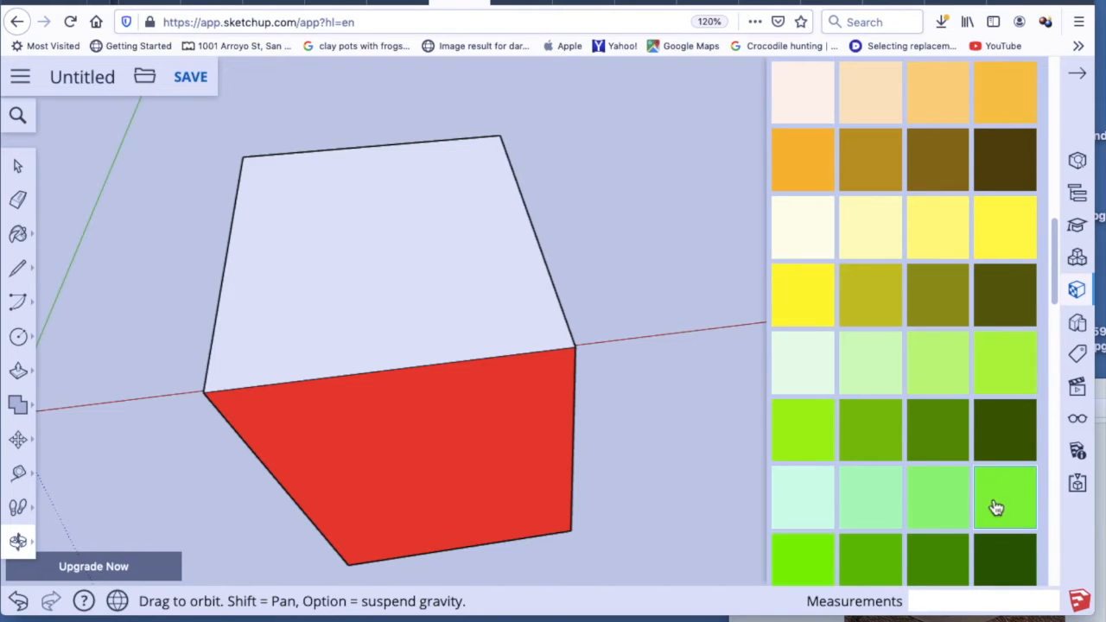
pyautogui.click(802, 557)
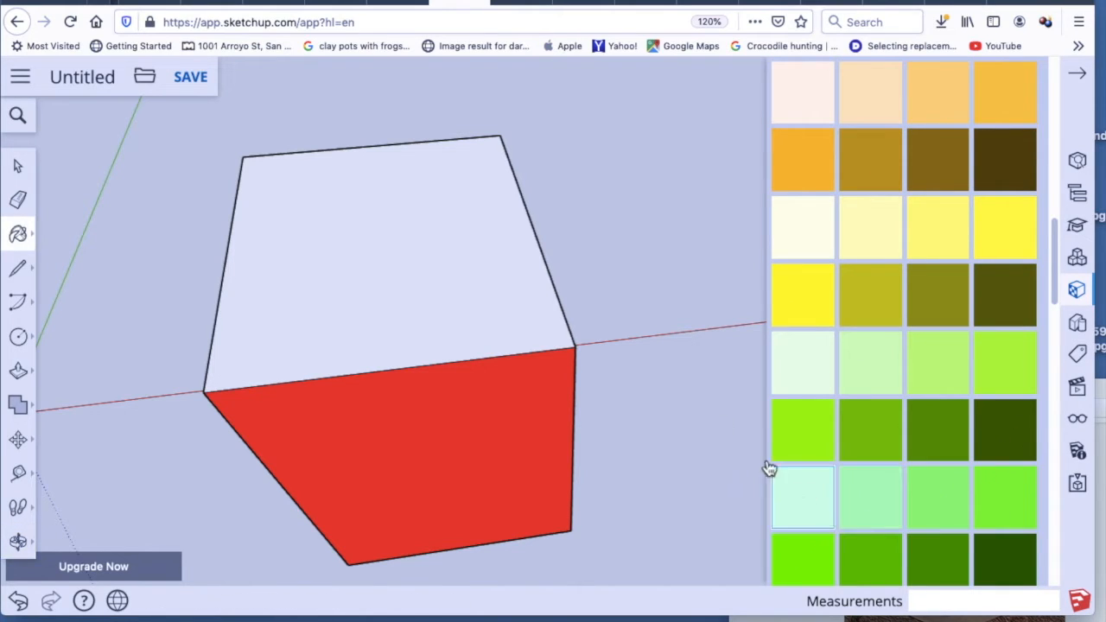
pyautogui.click(418, 268)
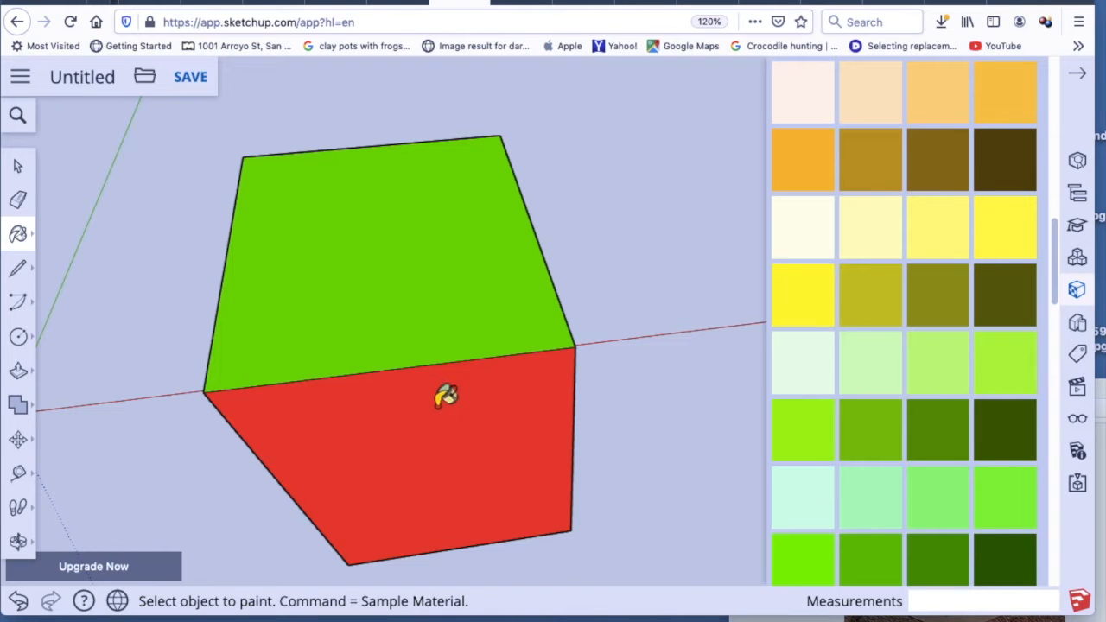
# Step: Paint the block's slanted side face brown from the Colors materials
pyautogui.click(33, 540)
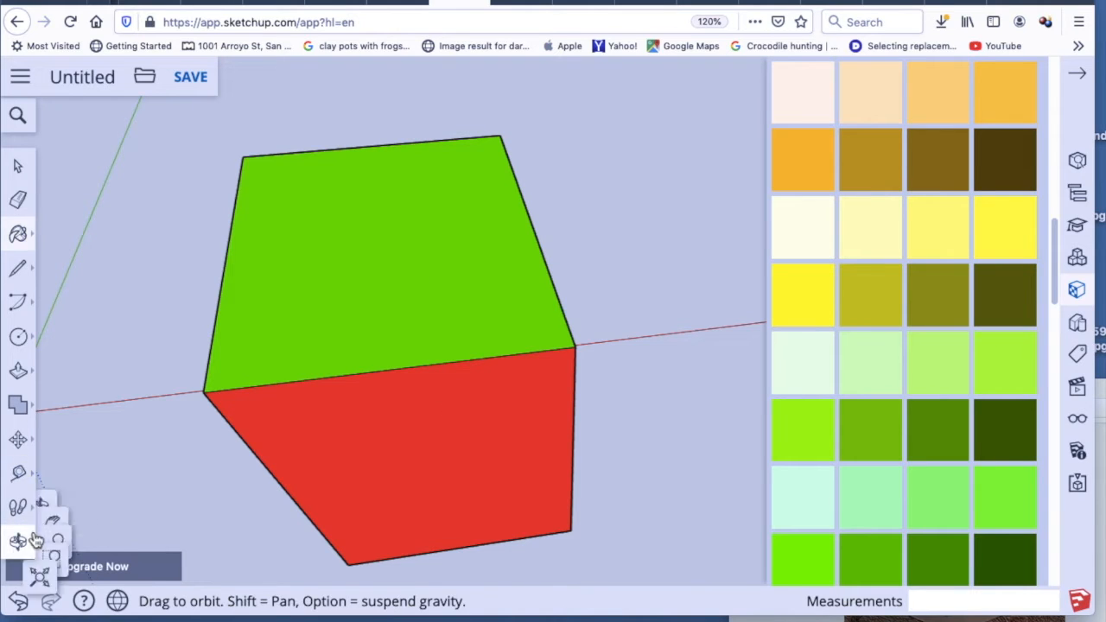
pyautogui.moveTo(98, 469); pyautogui.dragTo(326, 328)
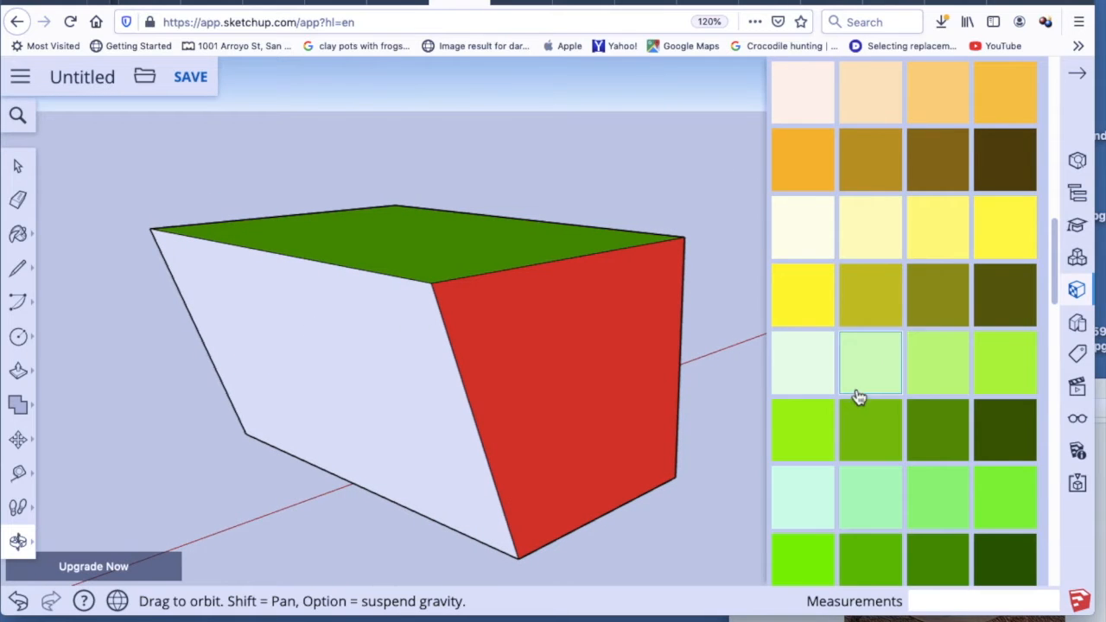
pyautogui.scroll(5, 859, 395)
pyautogui.scroll(2, 856, 399)
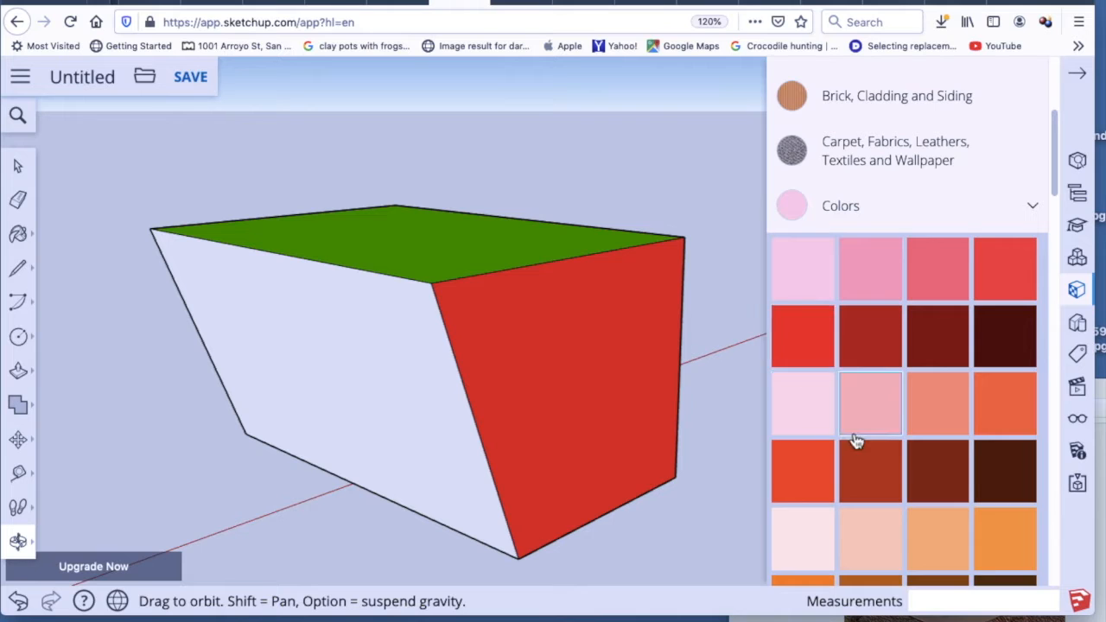
pyautogui.scroll(-2, 854, 440)
pyautogui.click(871, 510)
pyautogui.click(367, 416)
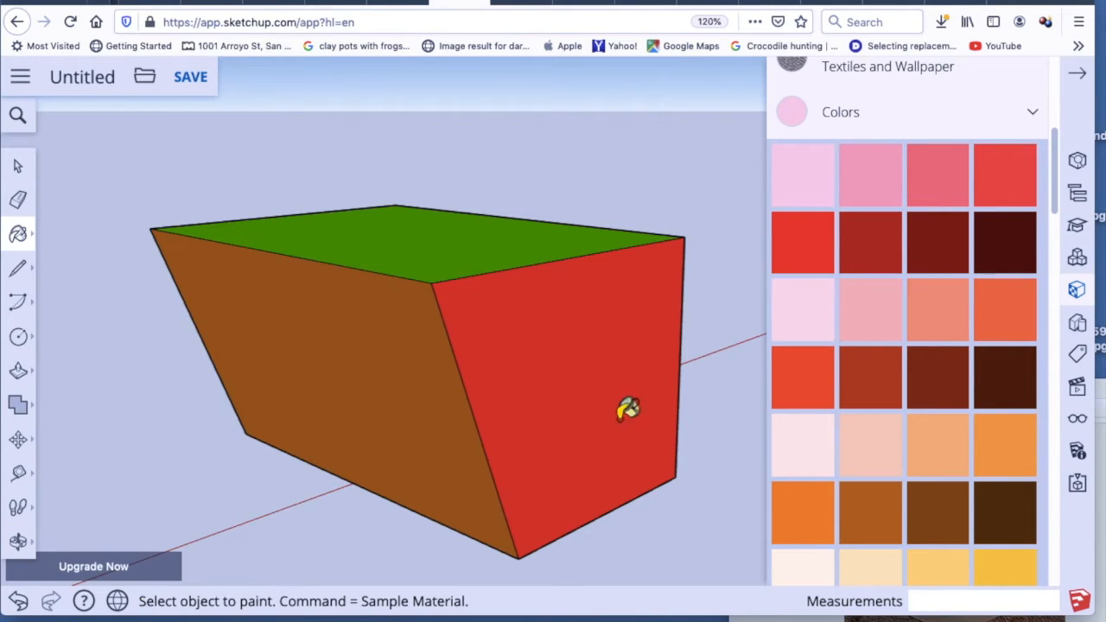
# Step: Paint the unpainted side face opposite the brown one medium pink
pyautogui.click(18, 542)
pyautogui.moveTo(482, 403)
pyautogui.mouseDown()
pyautogui.moveTo(239, 367)
pyautogui.moveTo(285, 366)
pyautogui.mouseUp()
pyautogui.click(854, 389)
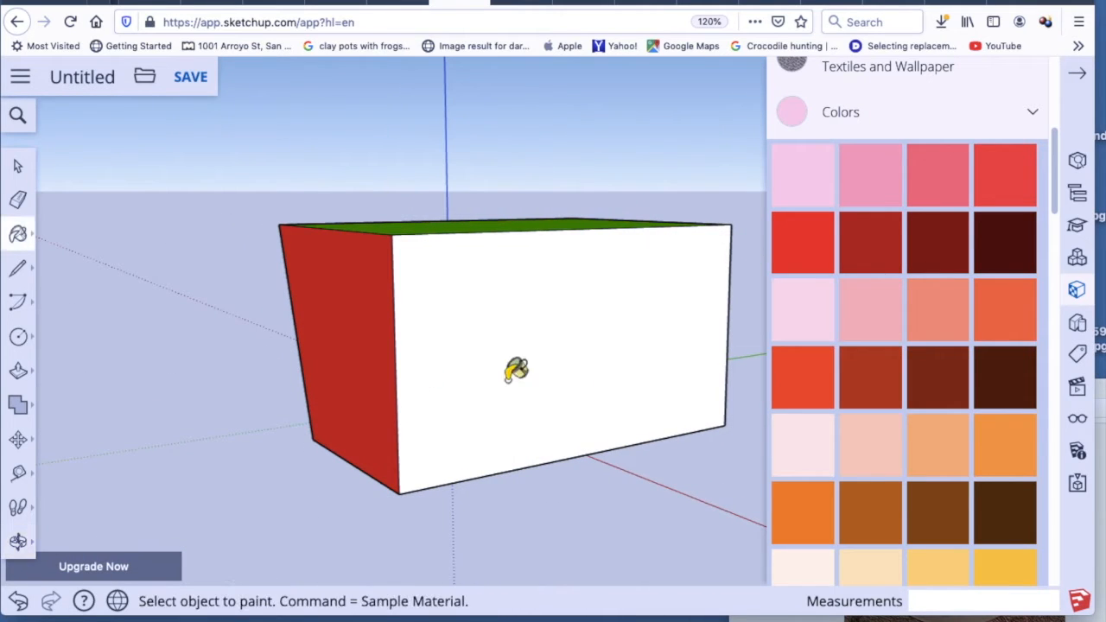
pyautogui.click(857, 199)
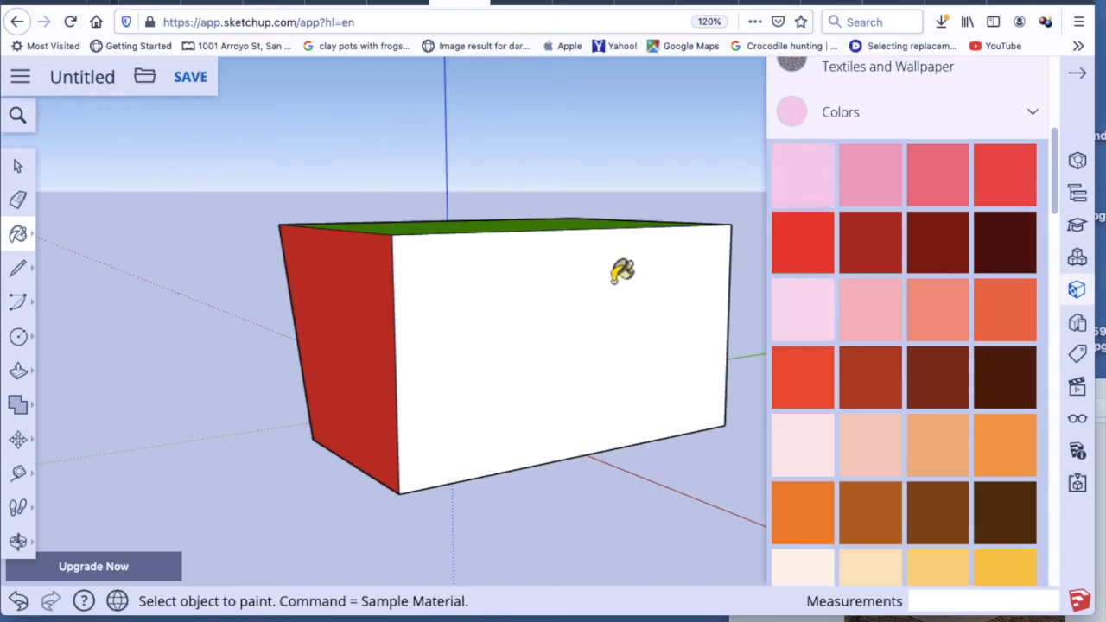
pyautogui.click(608, 313)
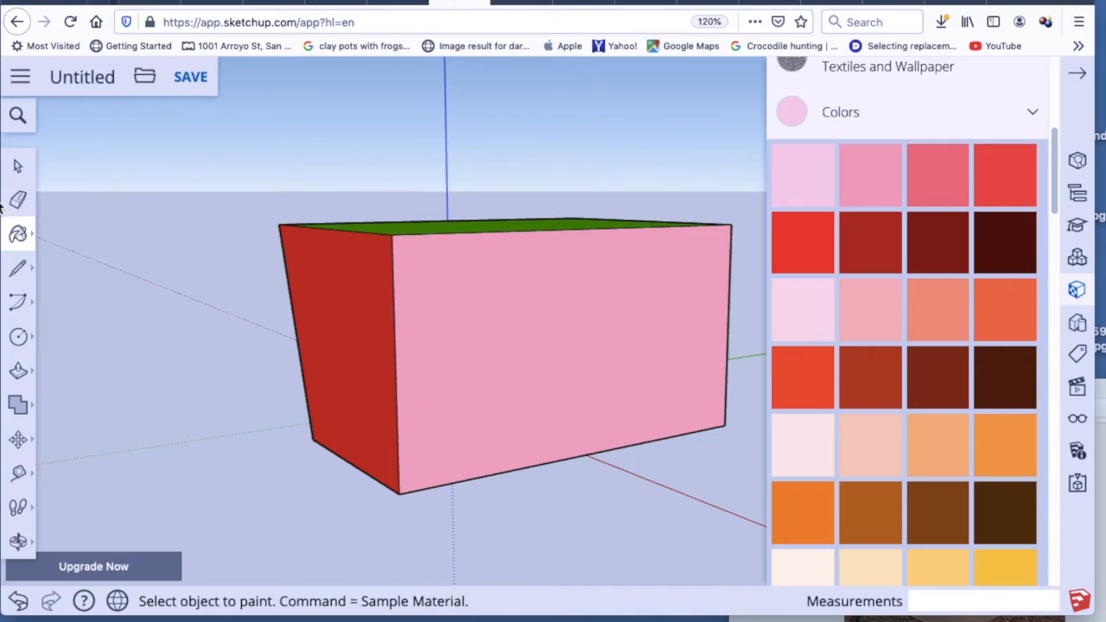
# Step: Draw a 24-sided circle with a radius of about 0.32 m on the pink side face, near the red face
pyautogui.click(18, 165)
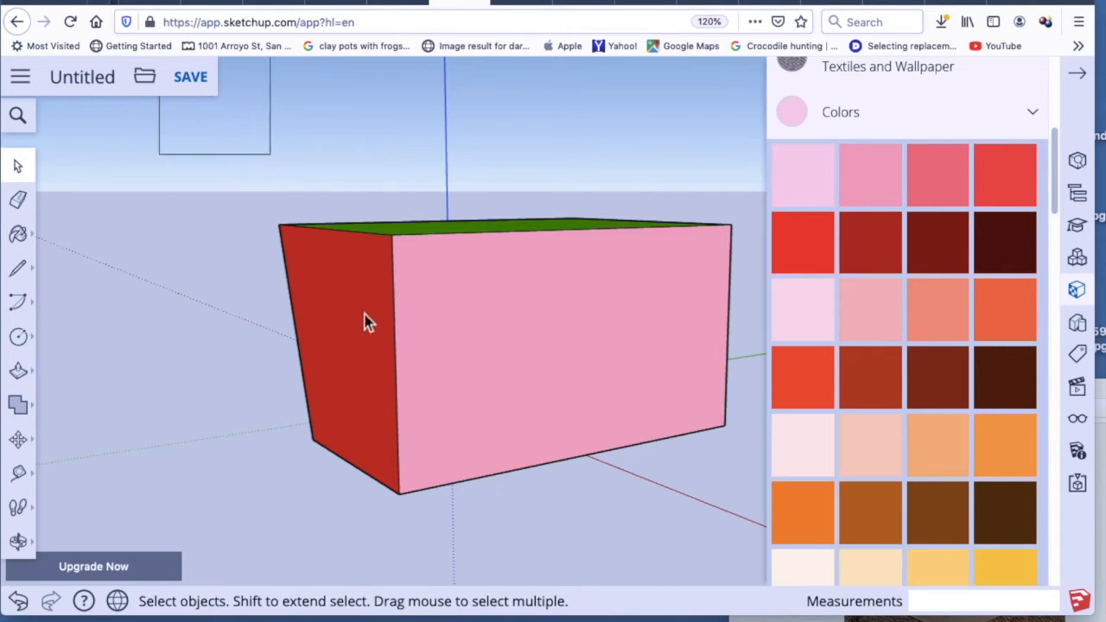
pyautogui.click(18, 541)
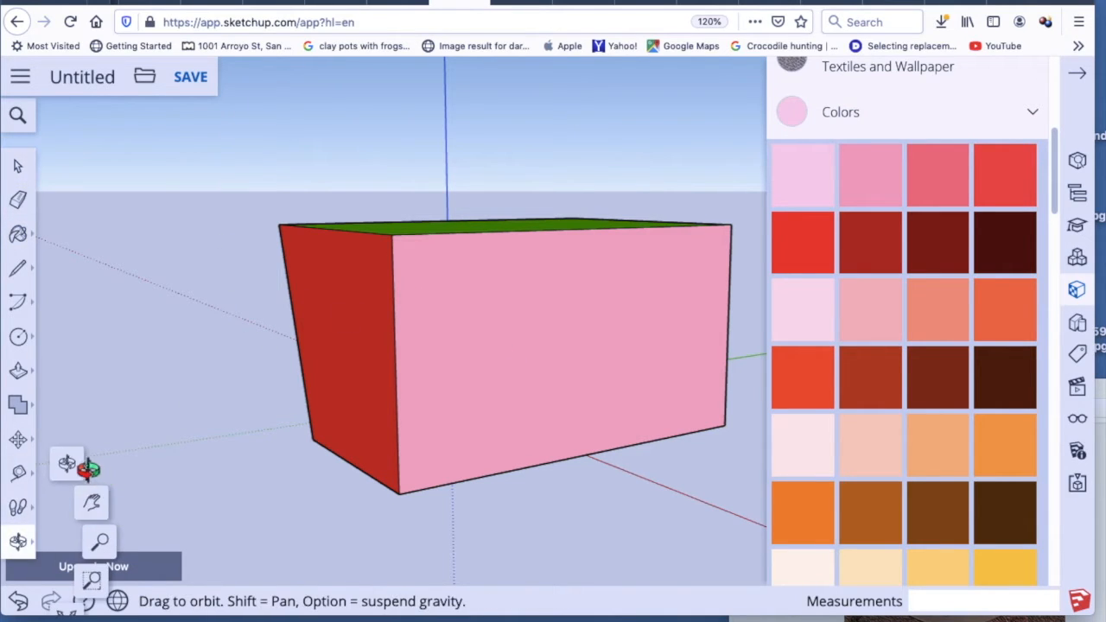
pyautogui.moveTo(77, 465); pyautogui.dragTo(190, 420)
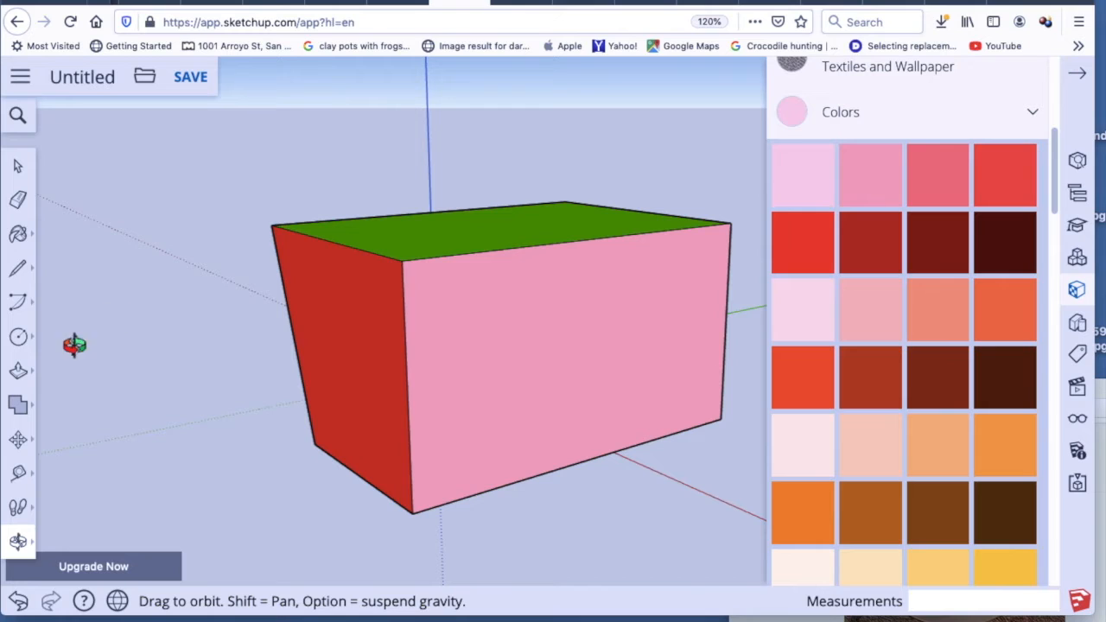
pyautogui.click(19, 340)
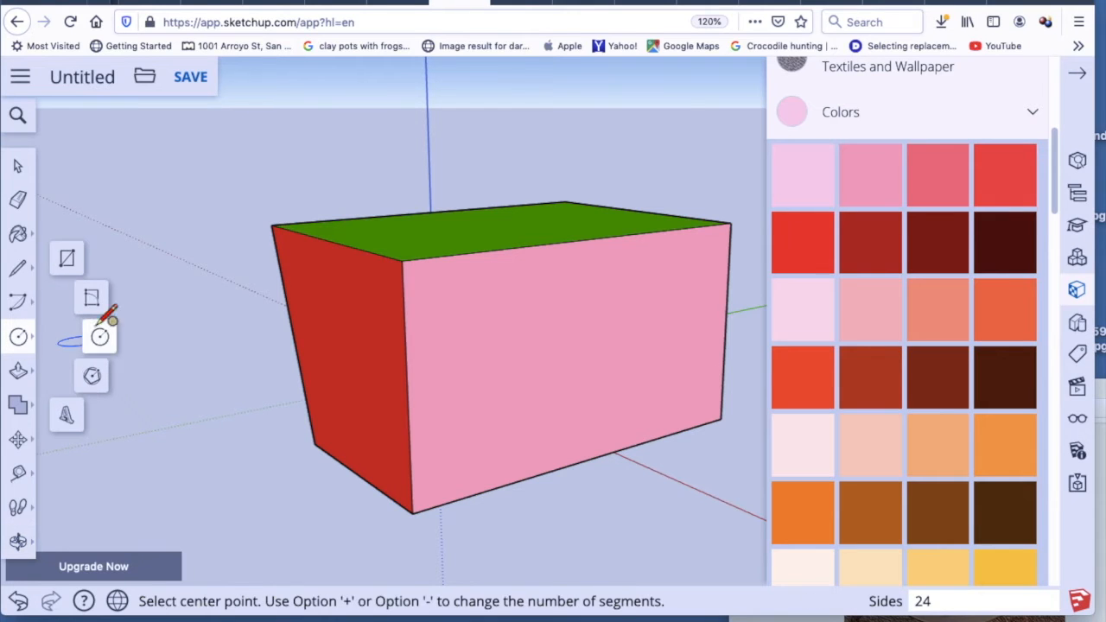
pyautogui.click(101, 343)
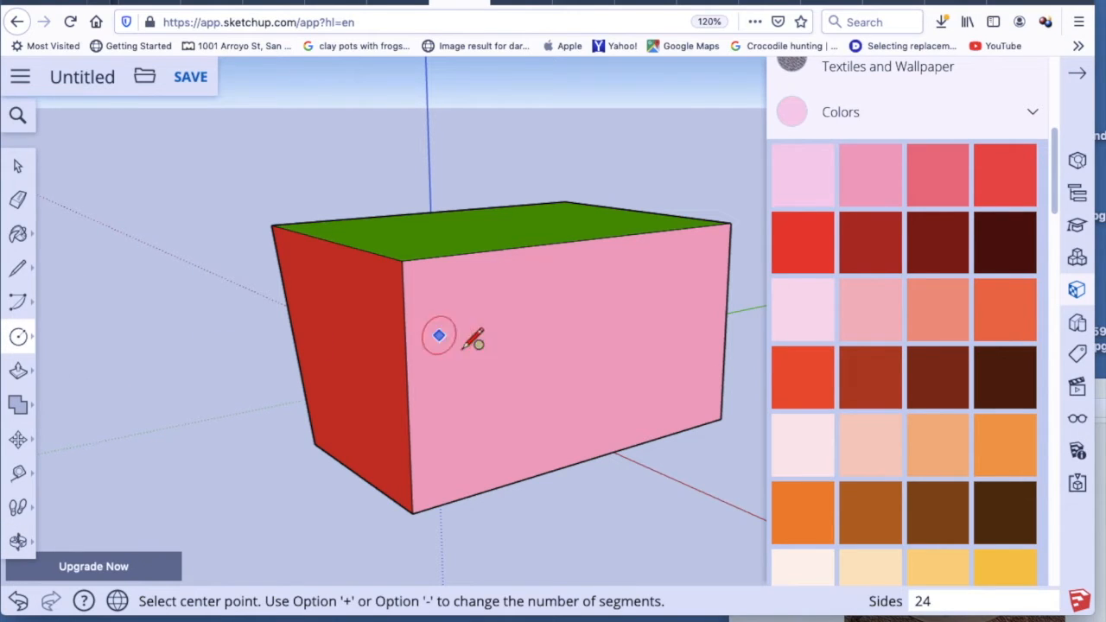
pyautogui.click(521, 375)
pyautogui.click(585, 344)
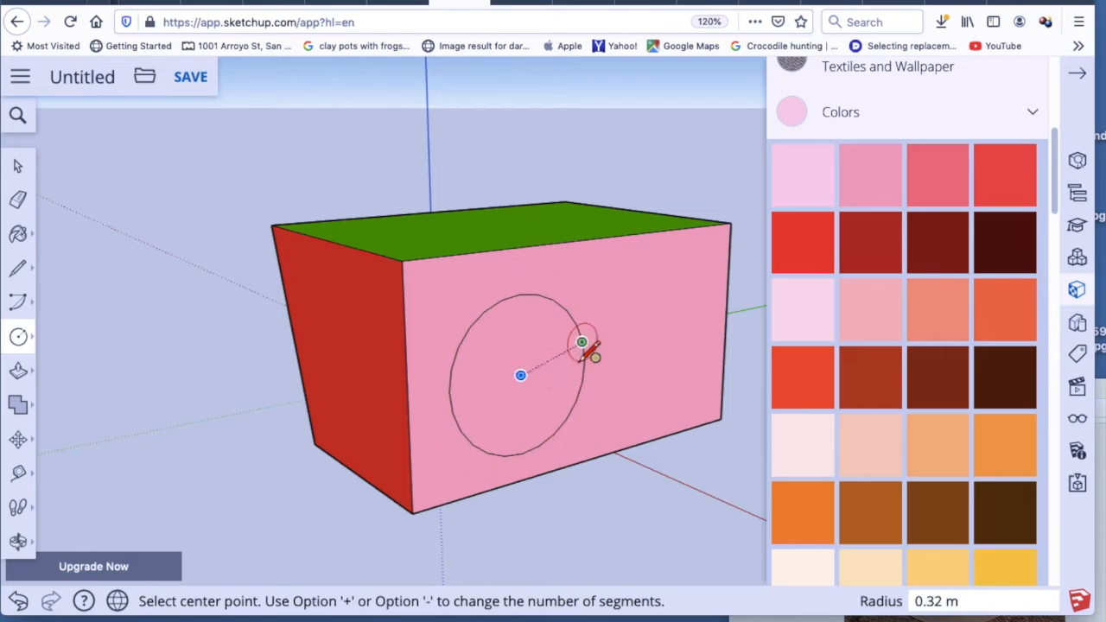
# Step: Draw two smaller circles concentric with the circle on the pink face, the innermost with a radius of about 0.12 m
pyautogui.click(520, 375)
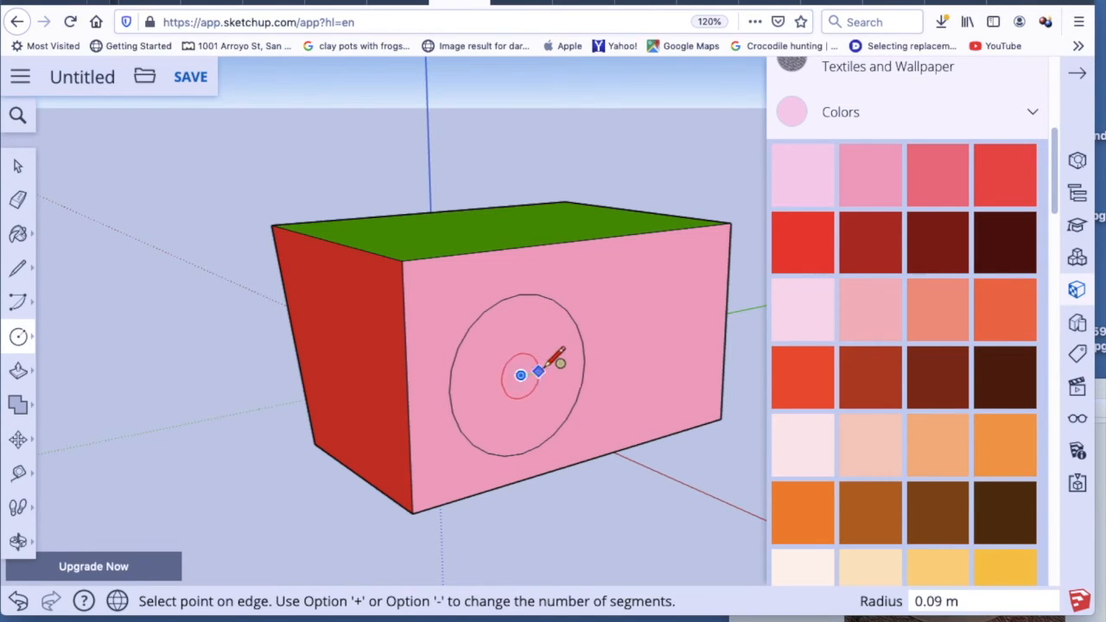
pyautogui.click(560, 358)
pyautogui.click(520, 375)
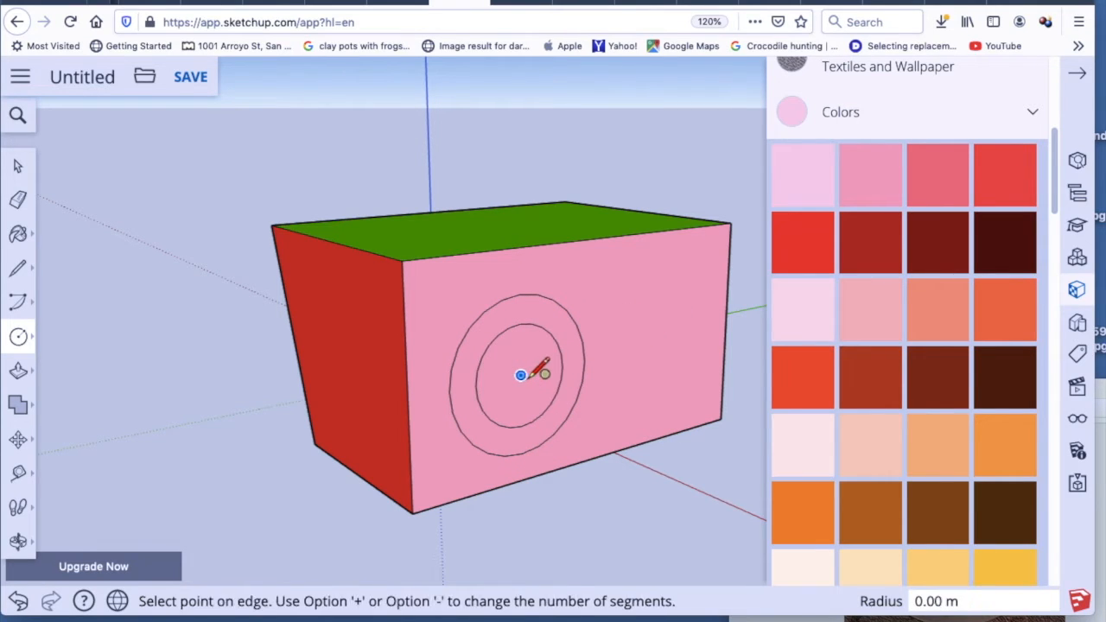
pyautogui.click(546, 365)
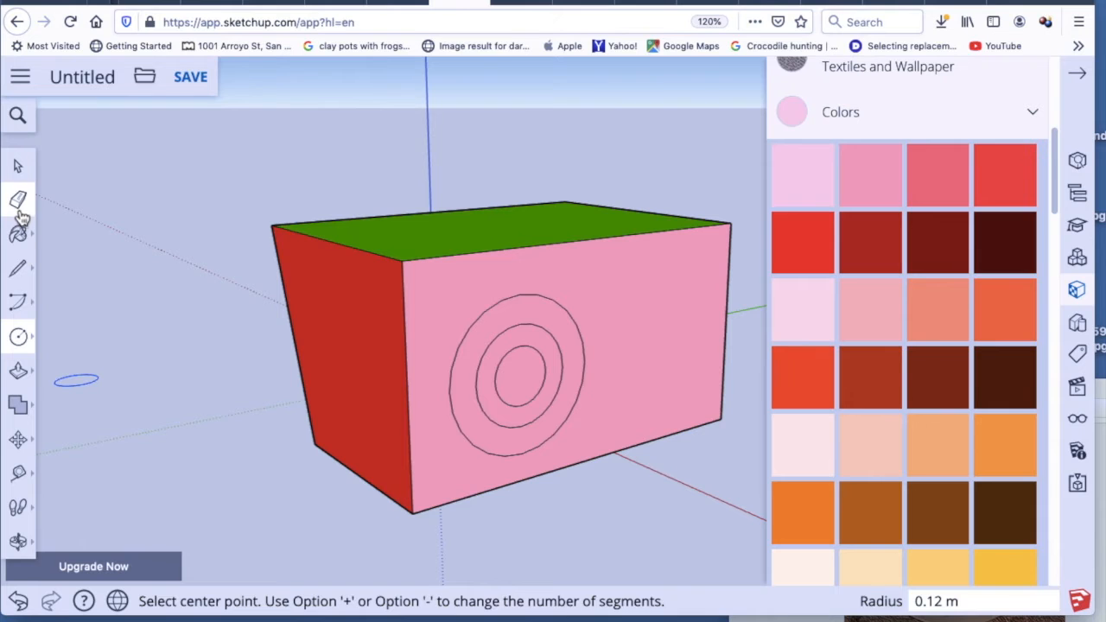
# Step: Paint the innermost circle with the blue-and-white interlocking pattern from Carpet, Fabrics, Leathers, Textiles and Wallpaper
pyautogui.click(18, 237)
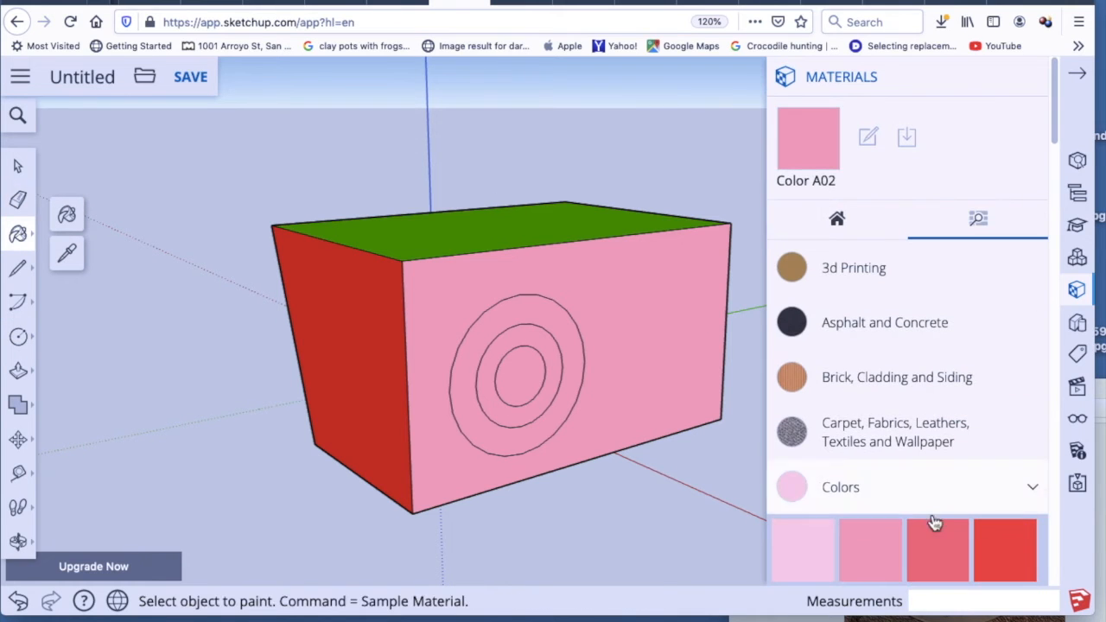
pyautogui.scroll(-4, 812, 488)
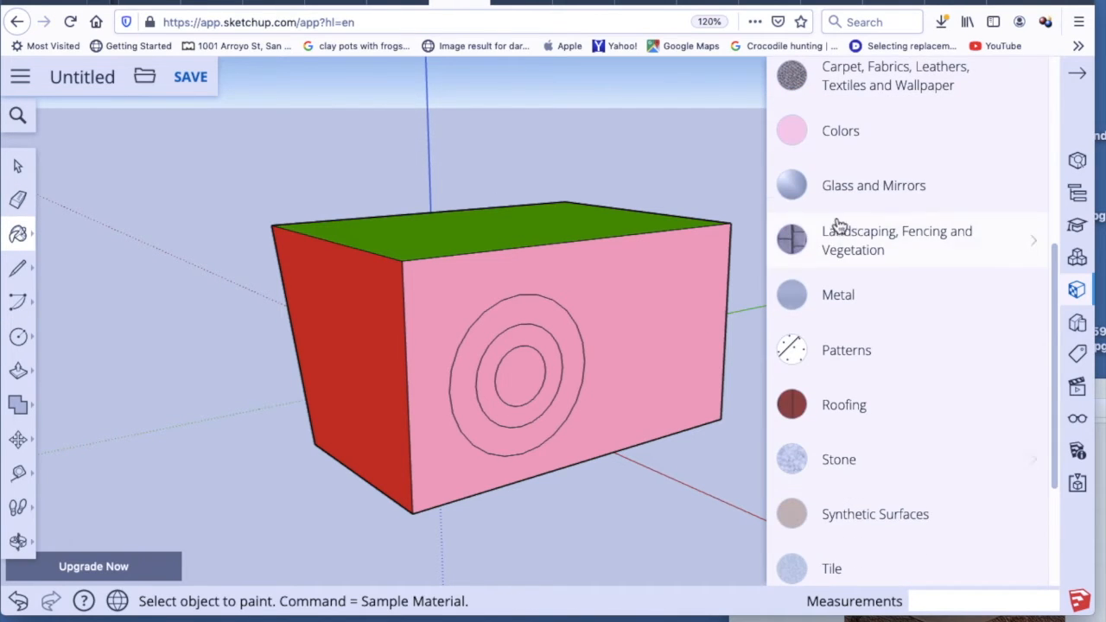
pyautogui.click(792, 140)
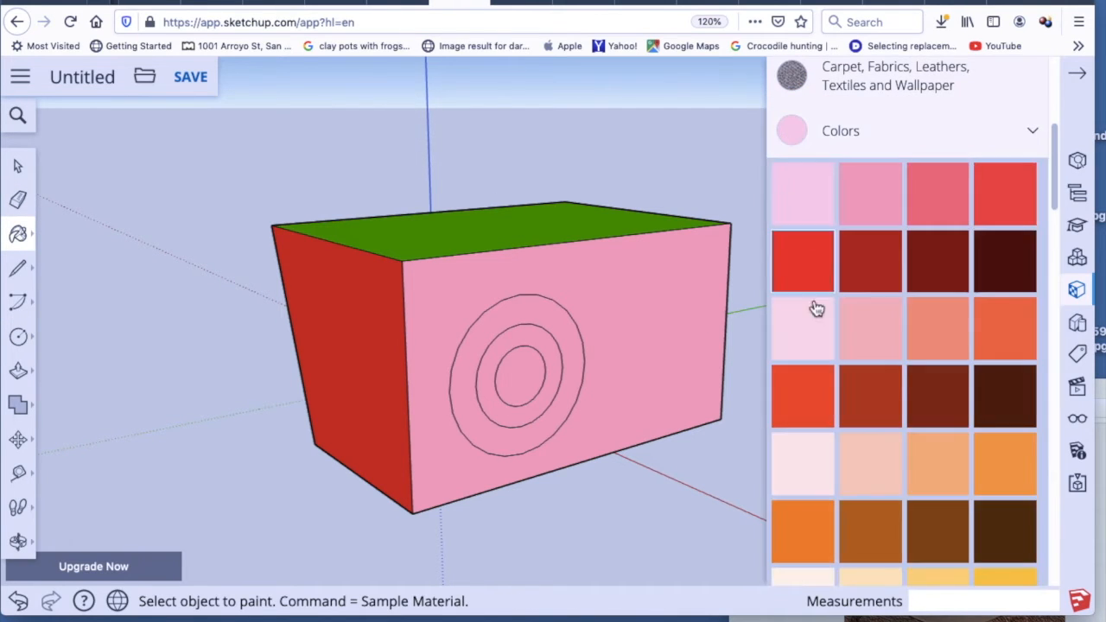
pyautogui.click(797, 87)
pyautogui.scroll(-4, 864, 375)
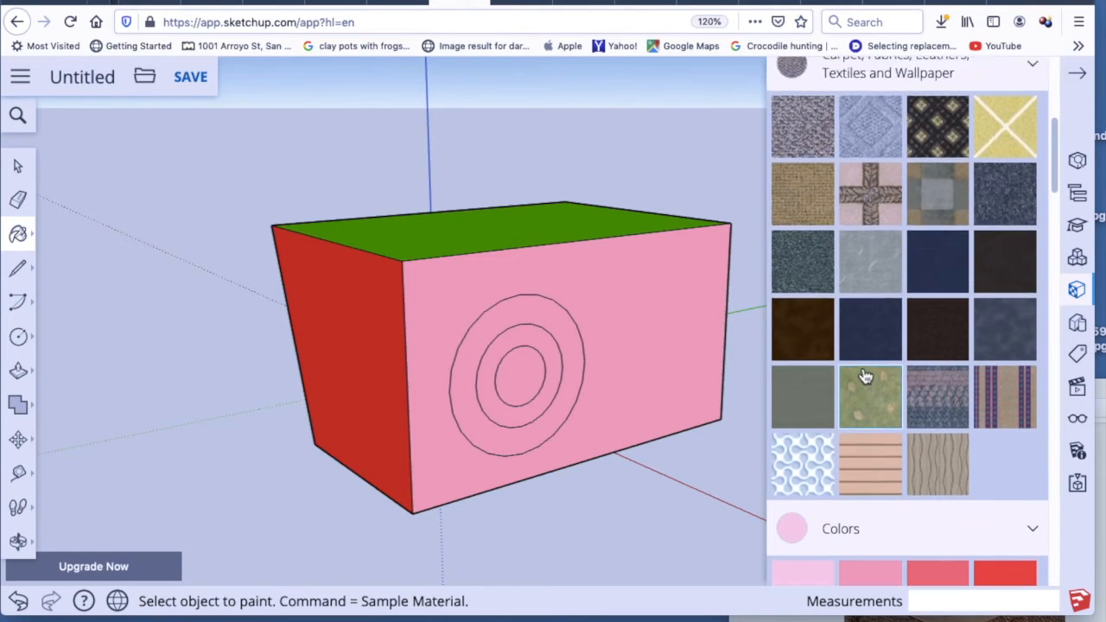
pyautogui.scroll(7, 863, 377)
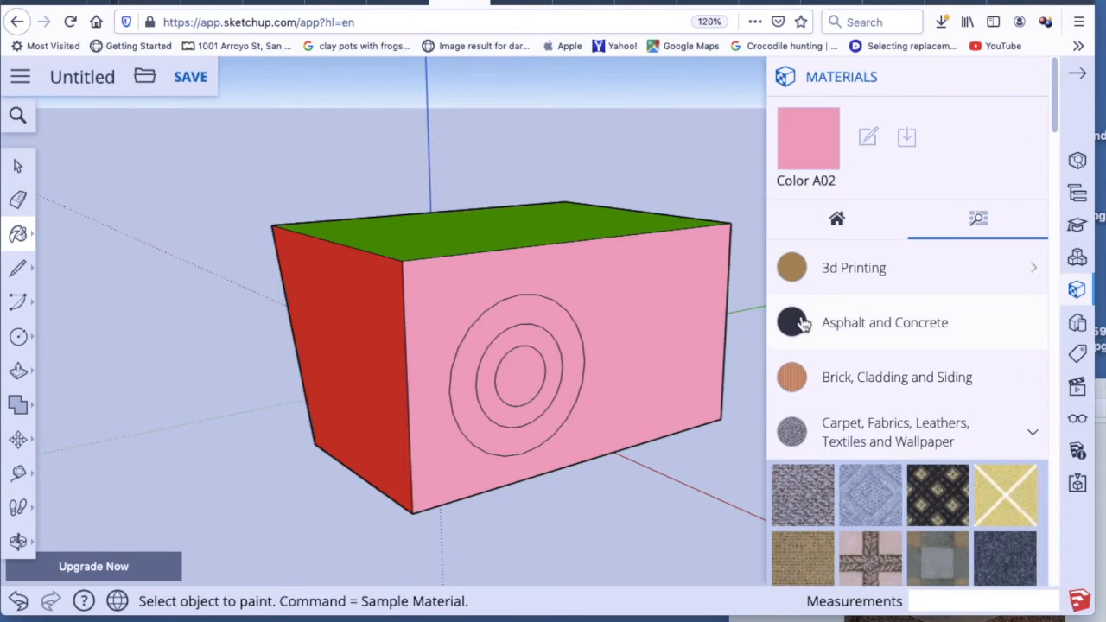
pyautogui.click(796, 385)
pyautogui.scroll(-5, 879, 453)
pyautogui.scroll(-8, 879, 450)
pyautogui.scroll(5, 882, 446)
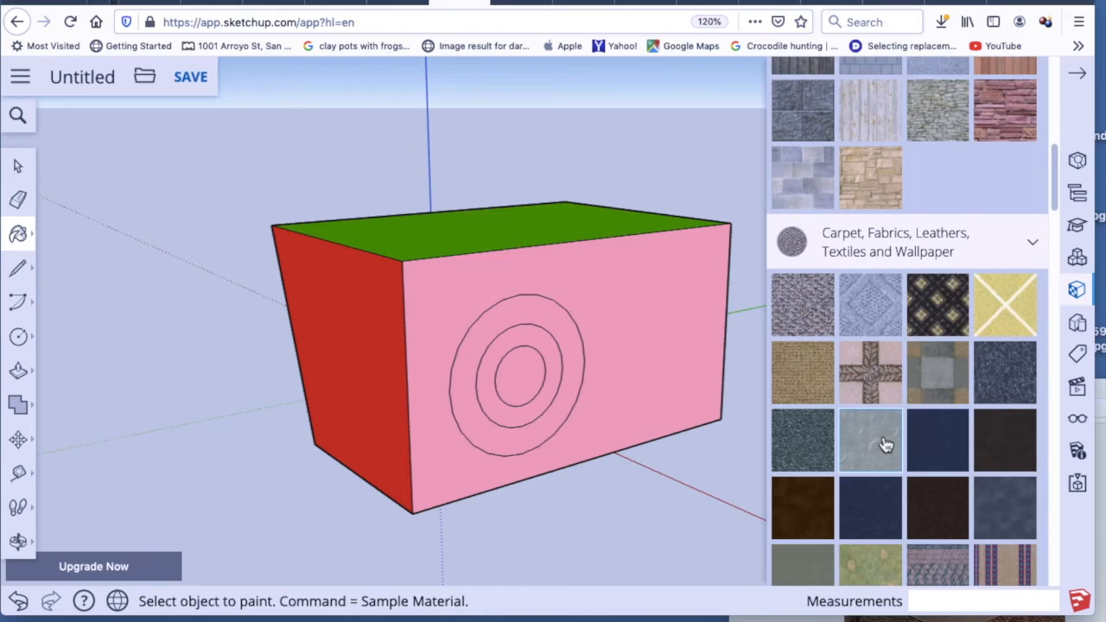
pyautogui.scroll(-3, 874, 447)
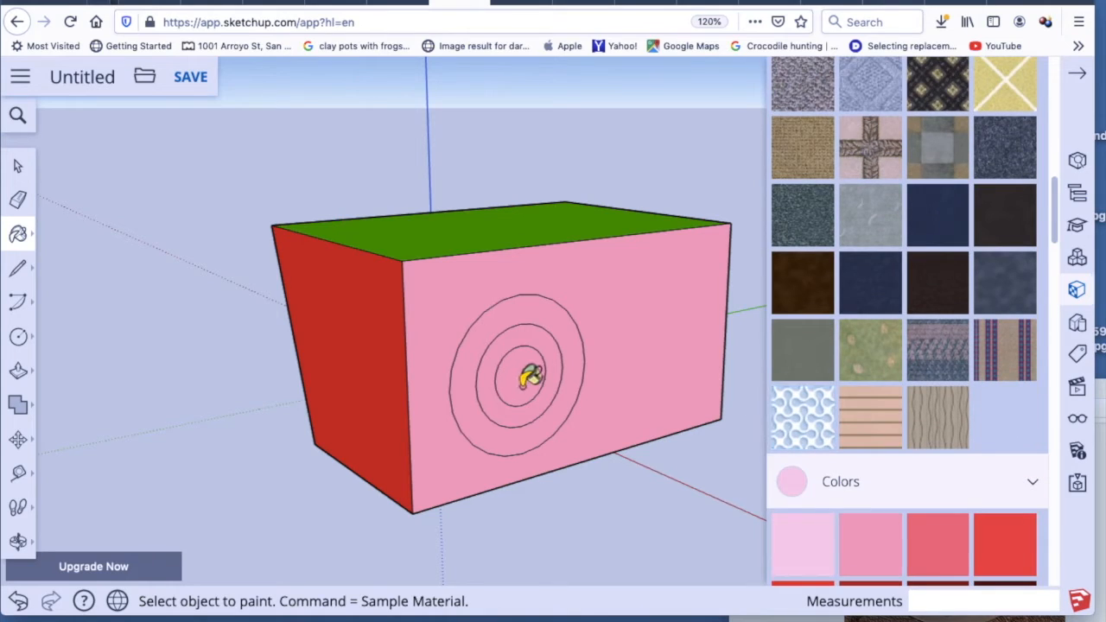
pyautogui.click(536, 396)
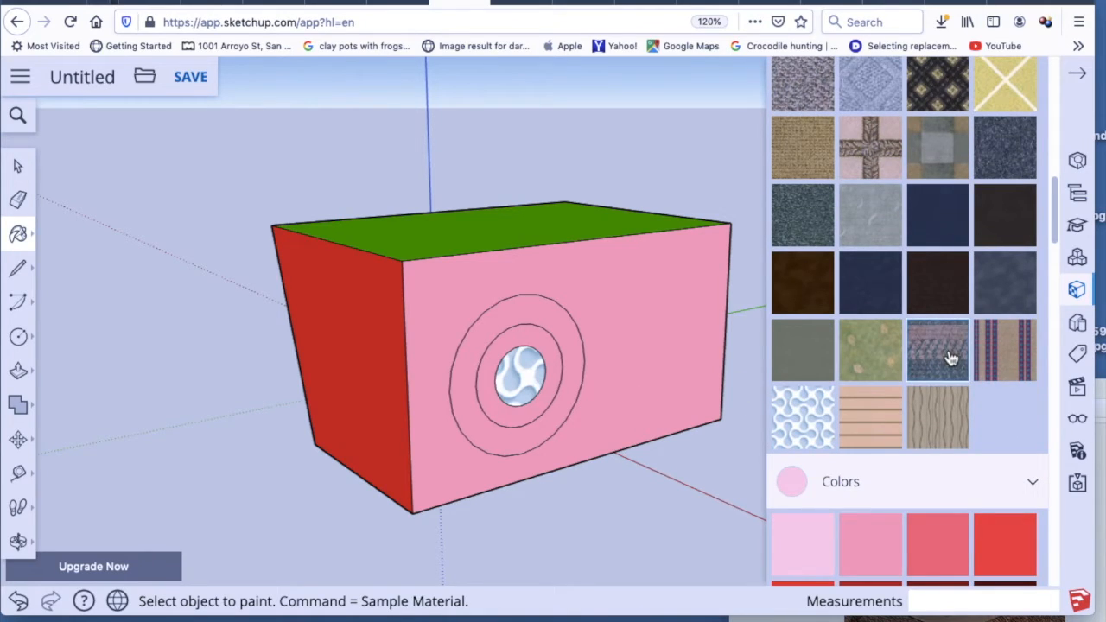
# Step: Paint the middle ring with tan stone and the outer ring with orange-brown vertical siding from Brick, Cladding and Siding
pyautogui.scroll(4, 889, 350)
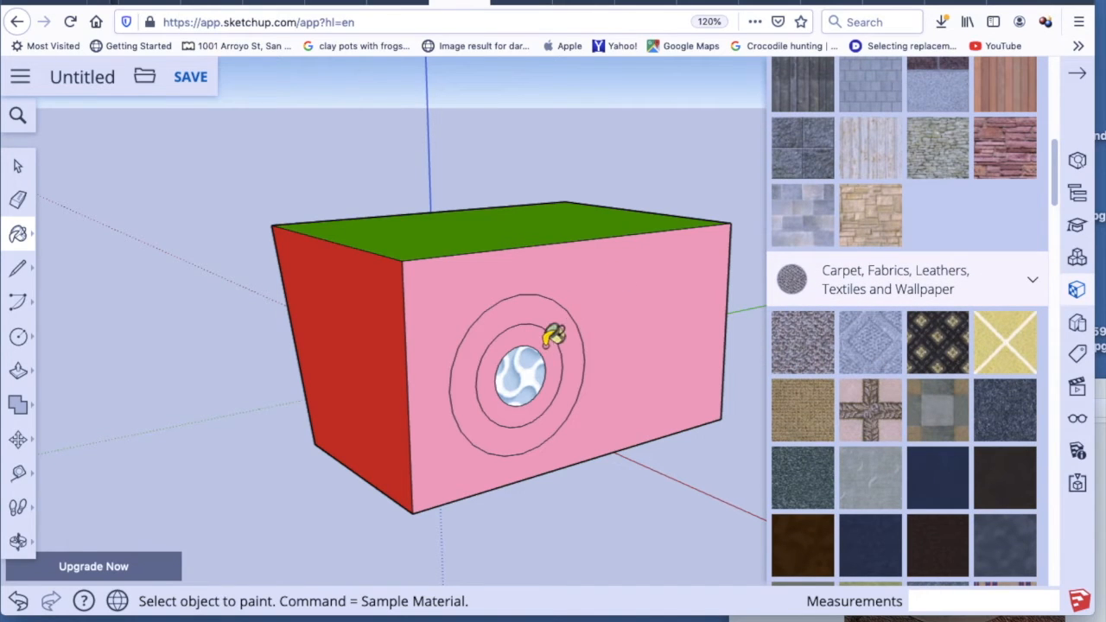
pyautogui.click(542, 342)
pyautogui.scroll(2, 865, 227)
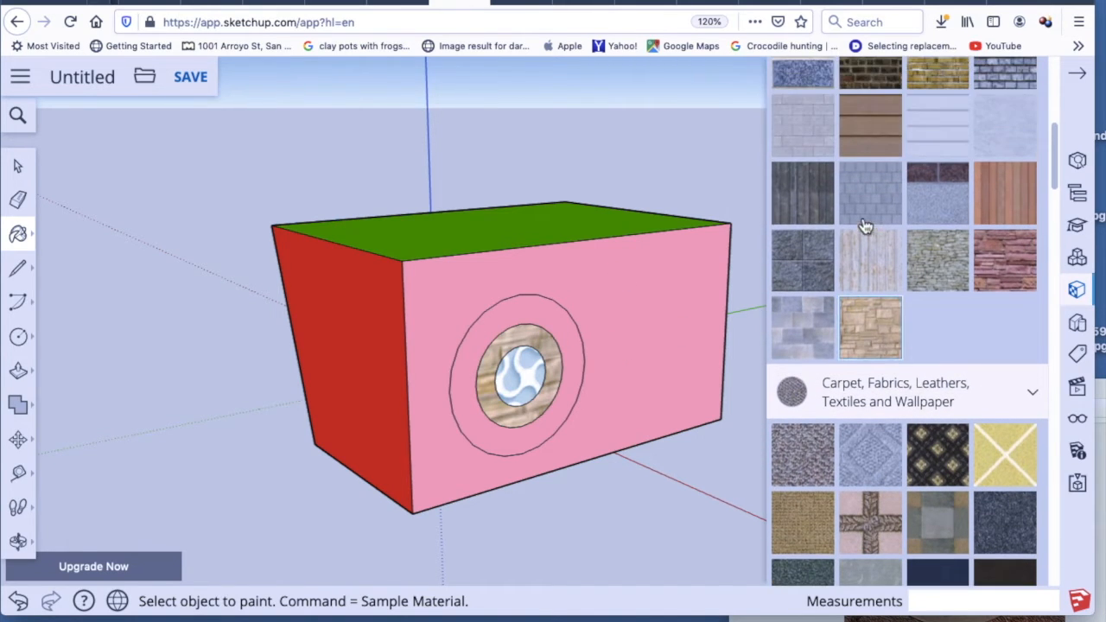
pyautogui.scroll(3, 860, 221)
pyautogui.click(796, 207)
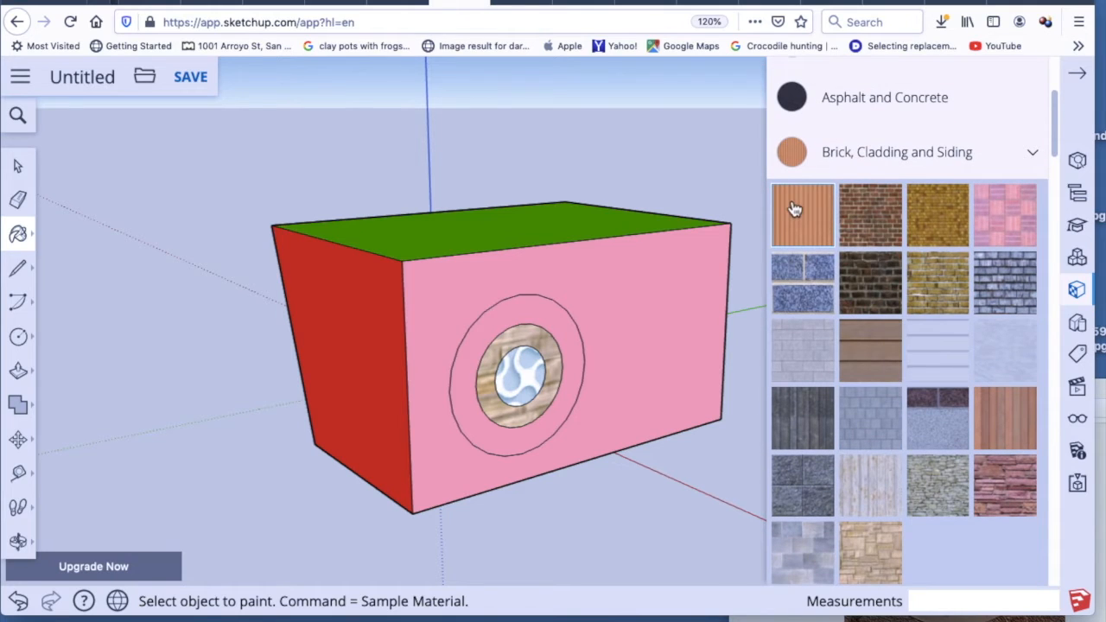
pyautogui.click(505, 316)
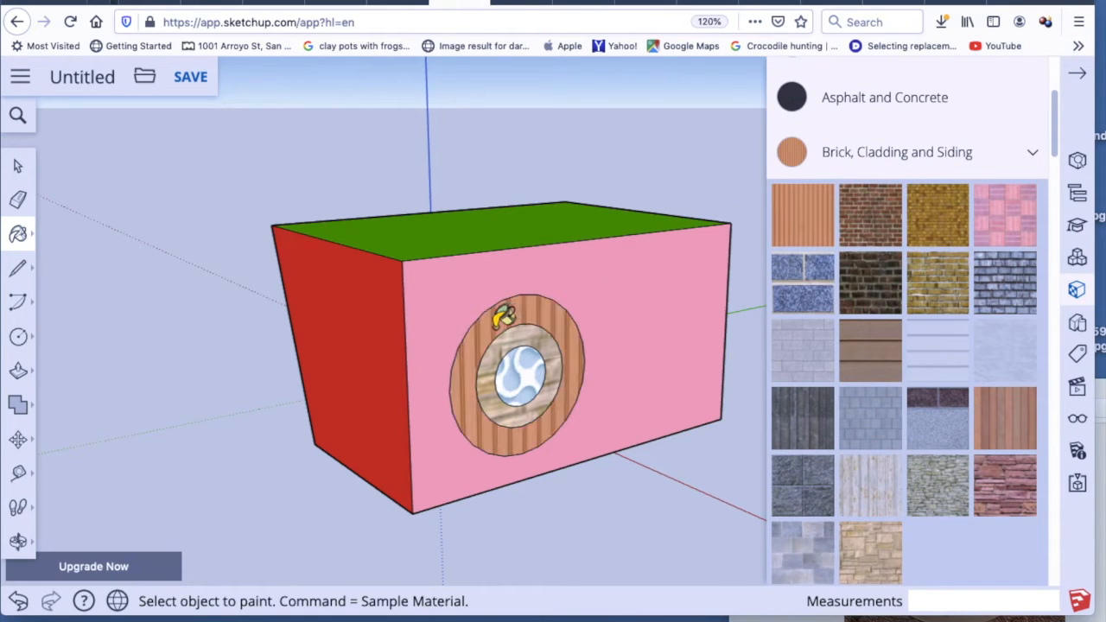
# Step: Push/pull the outer ring, middle ring and centre disc outward from the pink face to form a three-tier stepped knob
pyautogui.click(18, 371)
pyautogui.scroll(5, 557, 441)
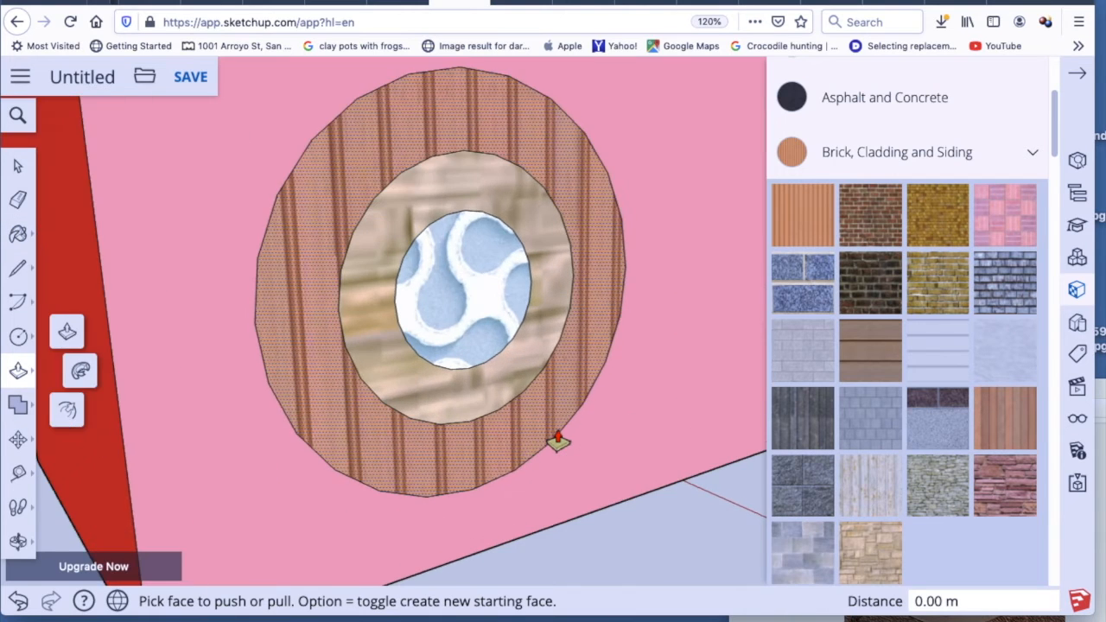
pyautogui.scroll(1, 558, 440)
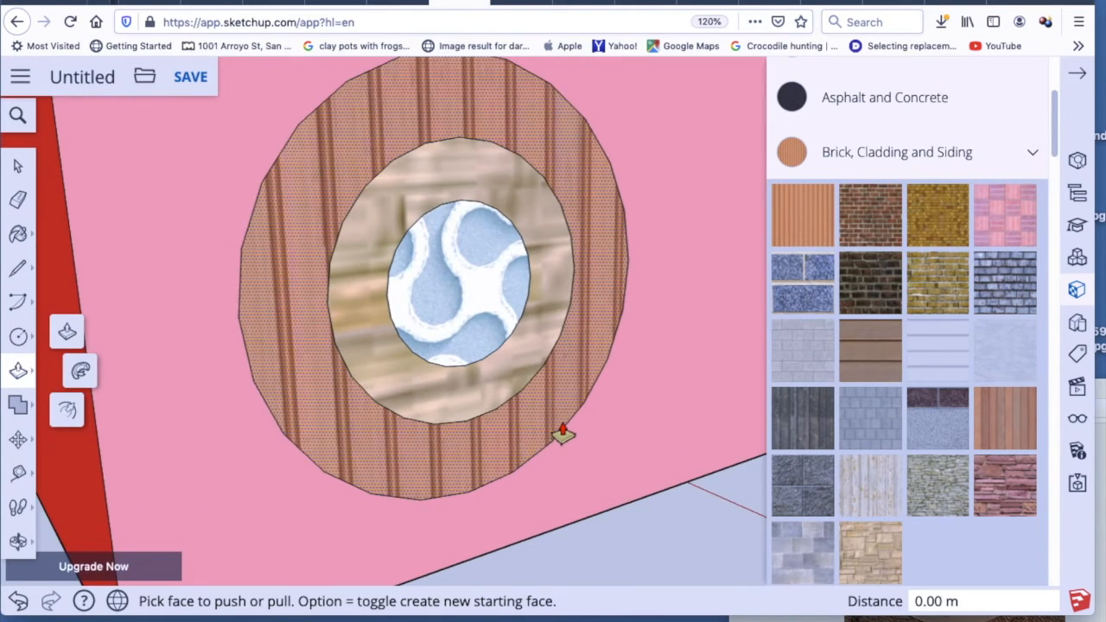
pyautogui.scroll(2, 562, 435)
pyautogui.scroll(-3, 562, 435)
pyautogui.scroll(2, 562, 435)
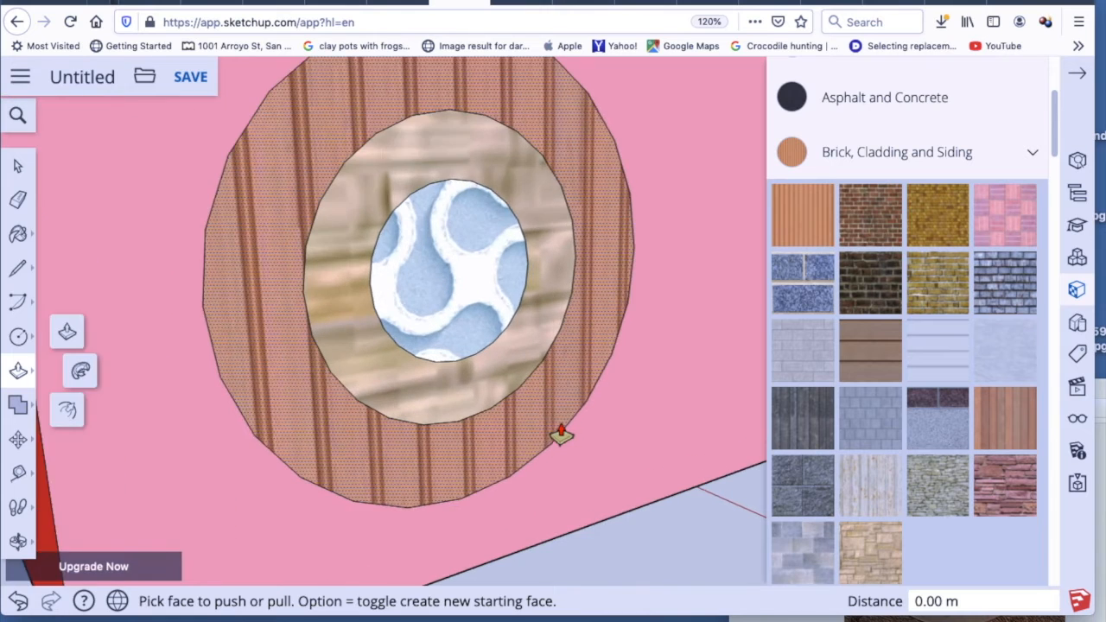
pyautogui.scroll(-2, 562, 435)
pyautogui.moveTo(547, 413); pyautogui.dragTo(570, 433)
pyautogui.moveTo(504, 398); pyautogui.dragTo(624, 370)
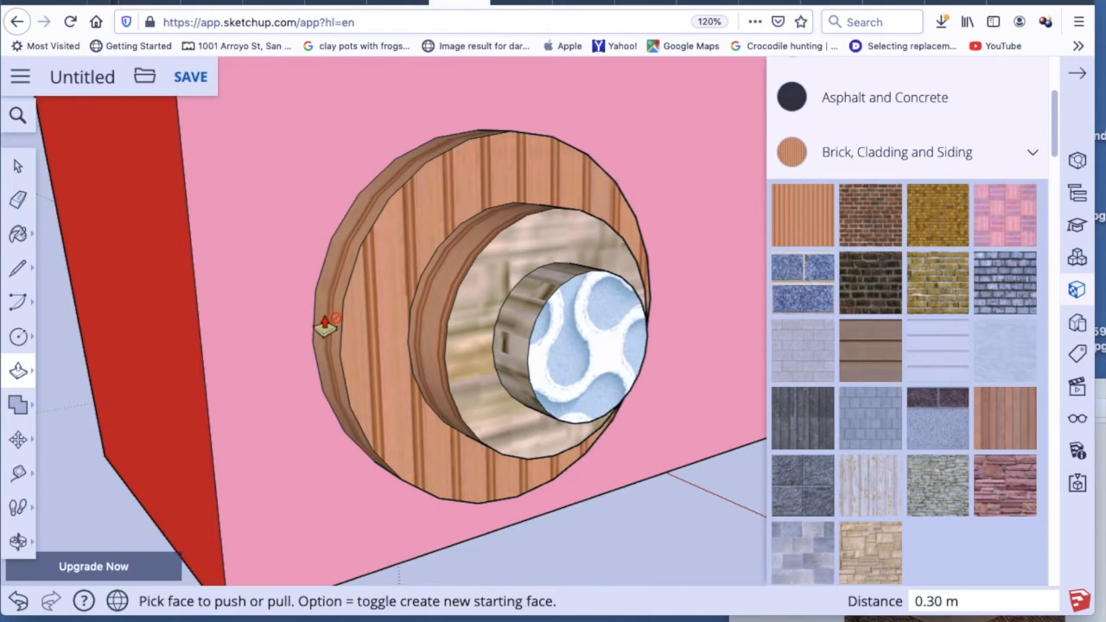
# Step: Orbit around the block to inspect the stepped knob on its pink face
pyautogui.click(18, 542)
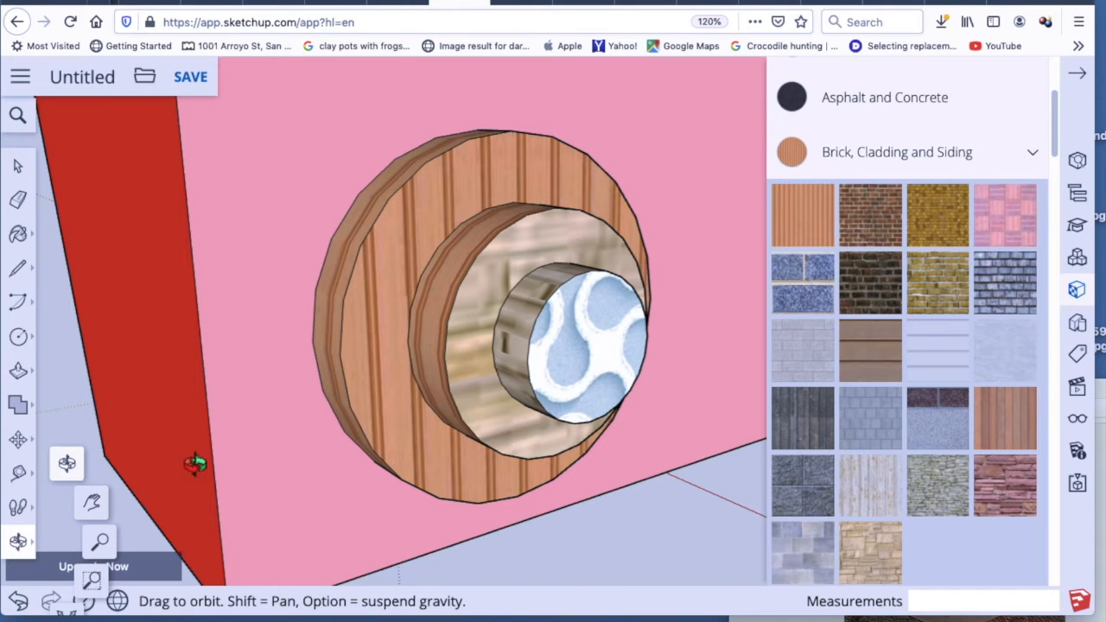
pyautogui.scroll(-6, 476, 423)
pyautogui.moveTo(292, 403); pyautogui.dragTo(44, 302)
pyautogui.moveTo(429, 386); pyautogui.dragTo(401, 411)
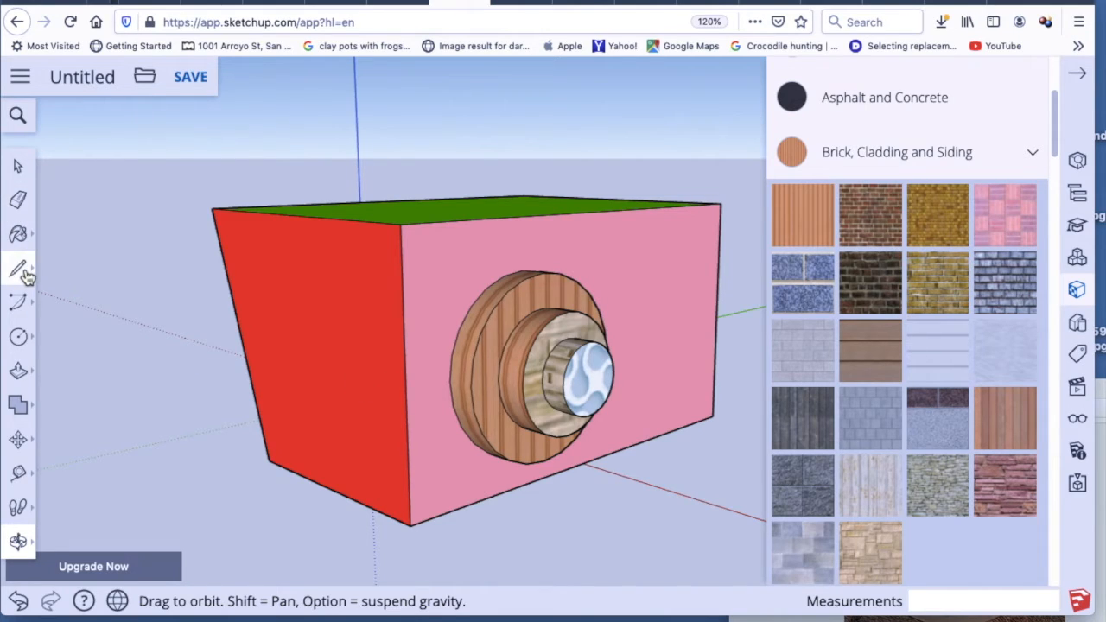
pyautogui.rightClick(441, 298)
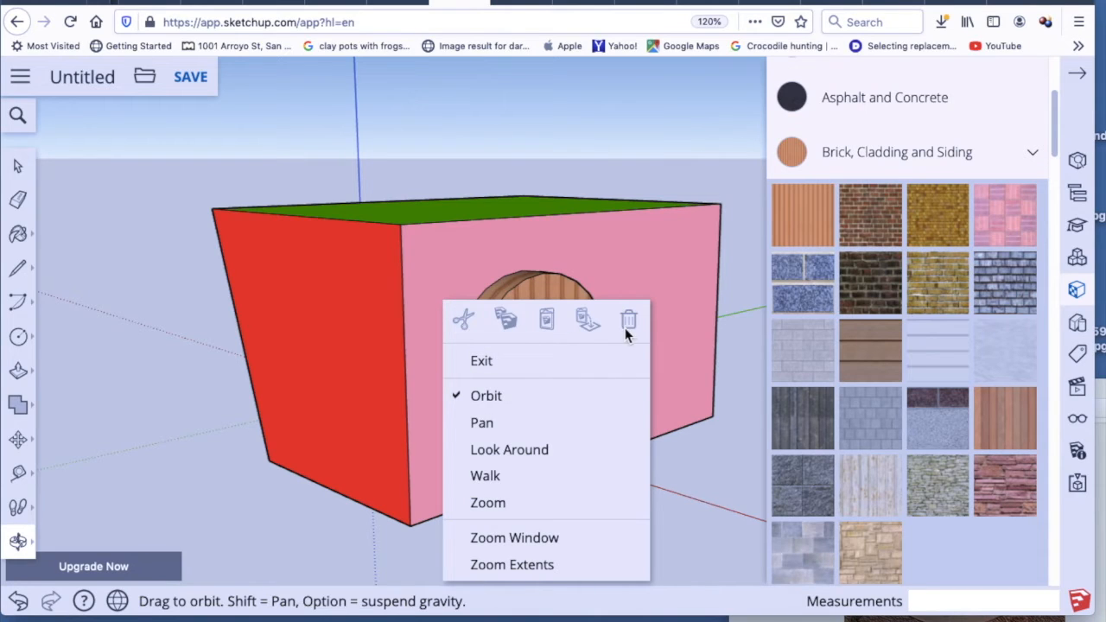
pyautogui.click(462, 322)
pyautogui.rightClick(489, 322)
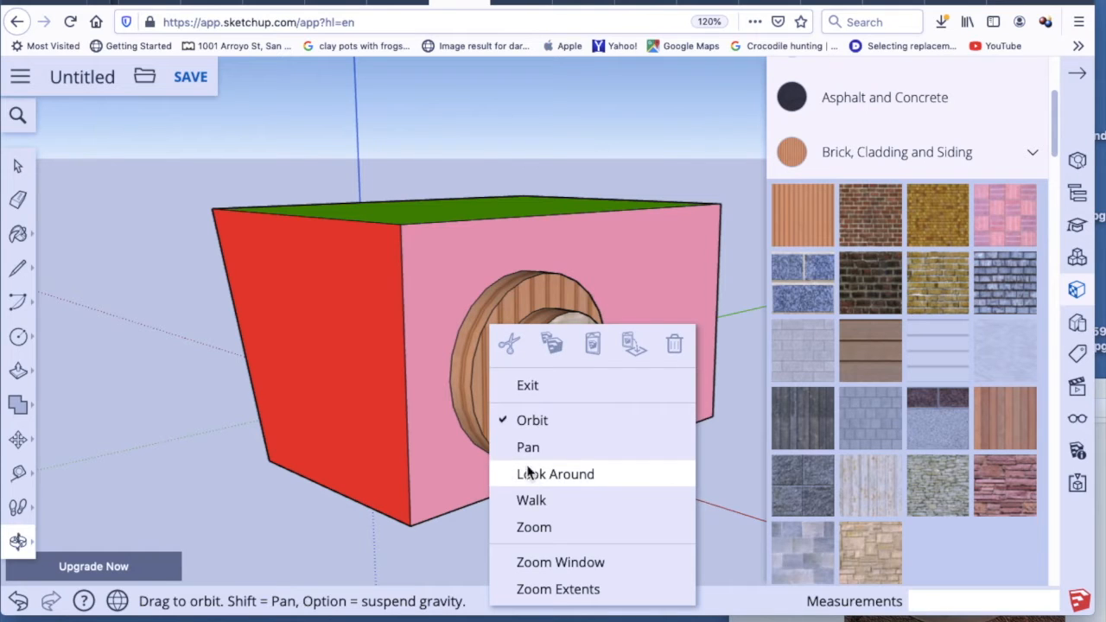
pyautogui.click(508, 343)
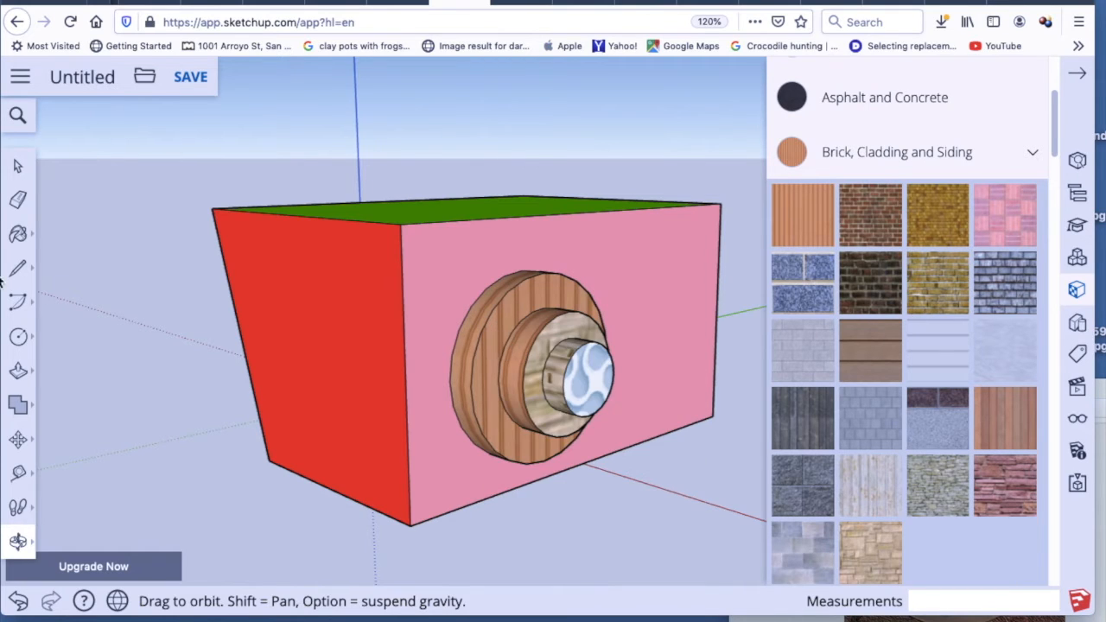
# Step: Erase the block's pink face around the stepped knob
pyautogui.click(17, 166)
pyautogui.rightClick(433, 322)
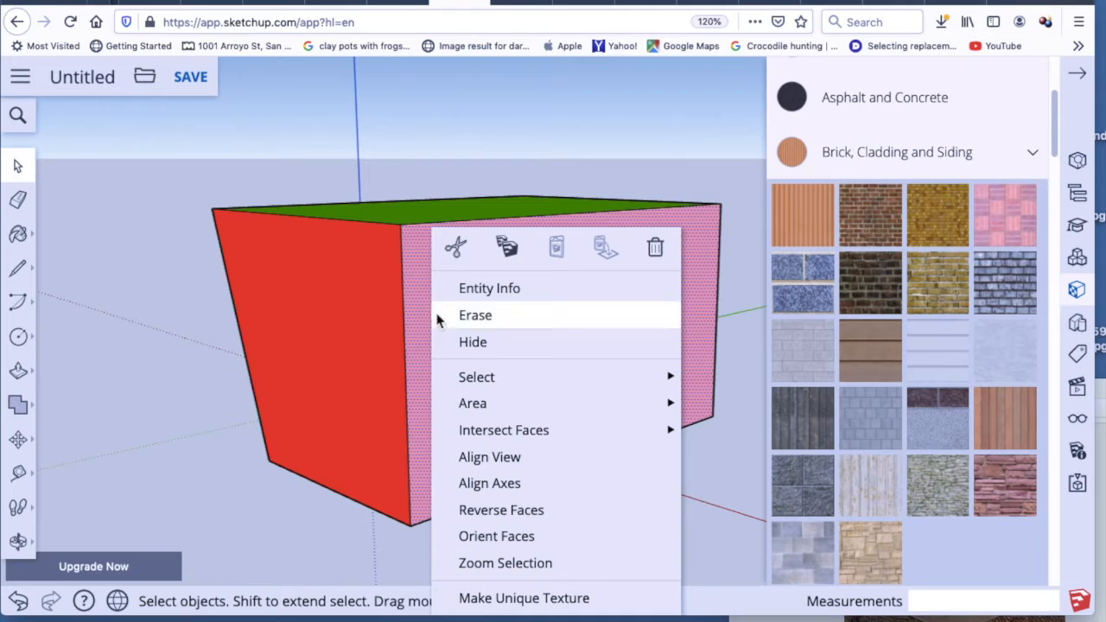
pyautogui.click(485, 320)
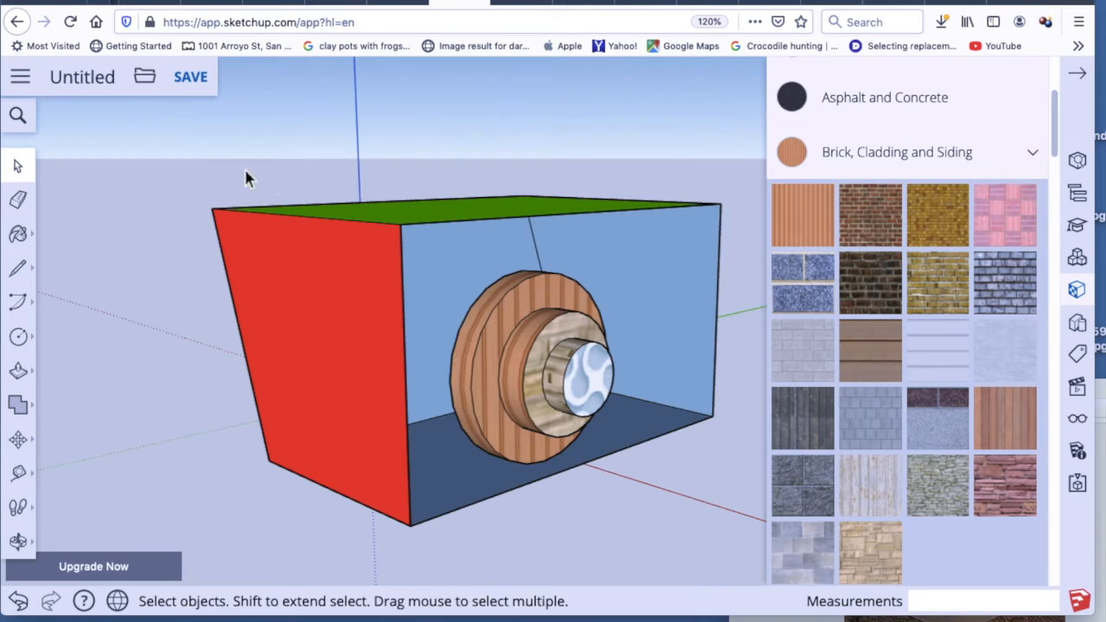
# Step: Delete the rest of the block and the stepped knob, including the leftover edges, to empty the model
pyautogui.moveTo(625, 227); pyautogui.dragTo(736, 550)
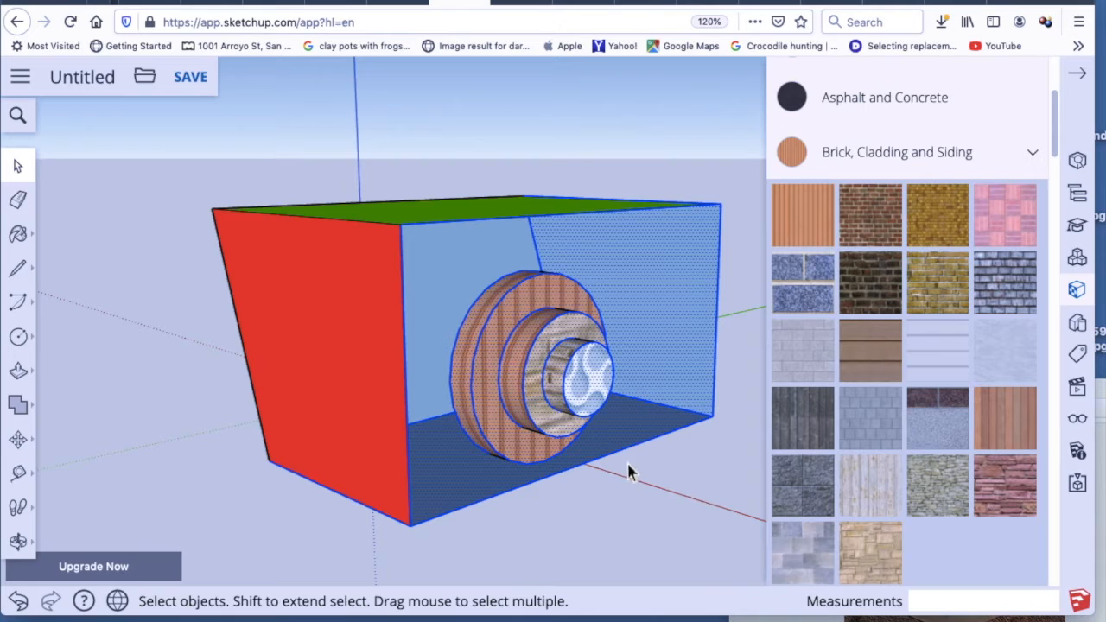
pyautogui.press('Delete')
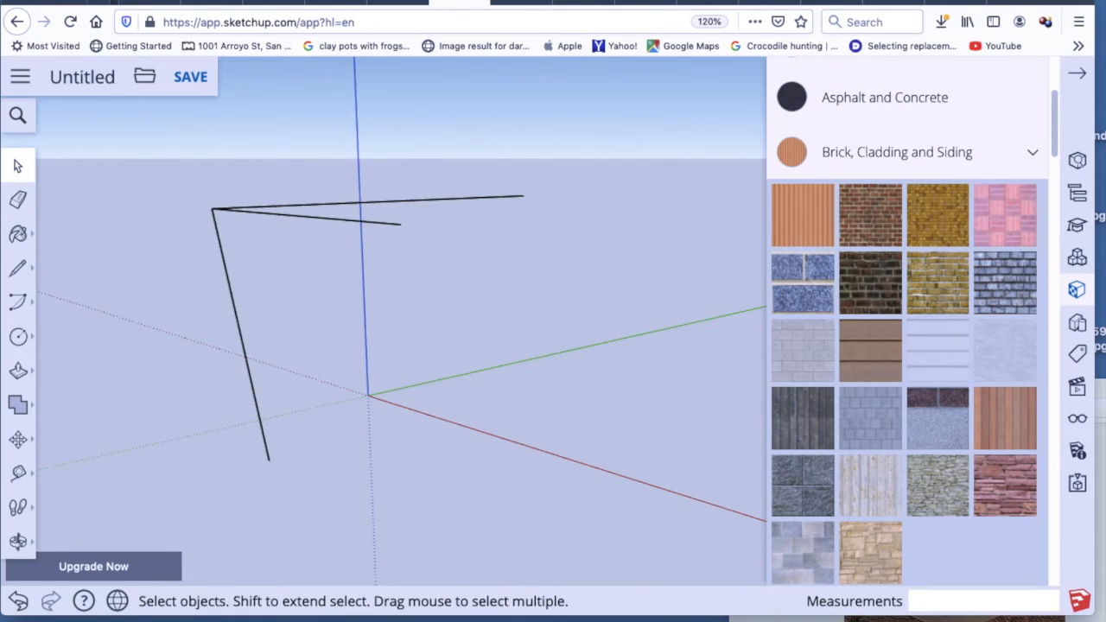
pyautogui.moveTo(149, 171); pyautogui.dragTo(530, 515)
pyautogui.press('Delete')
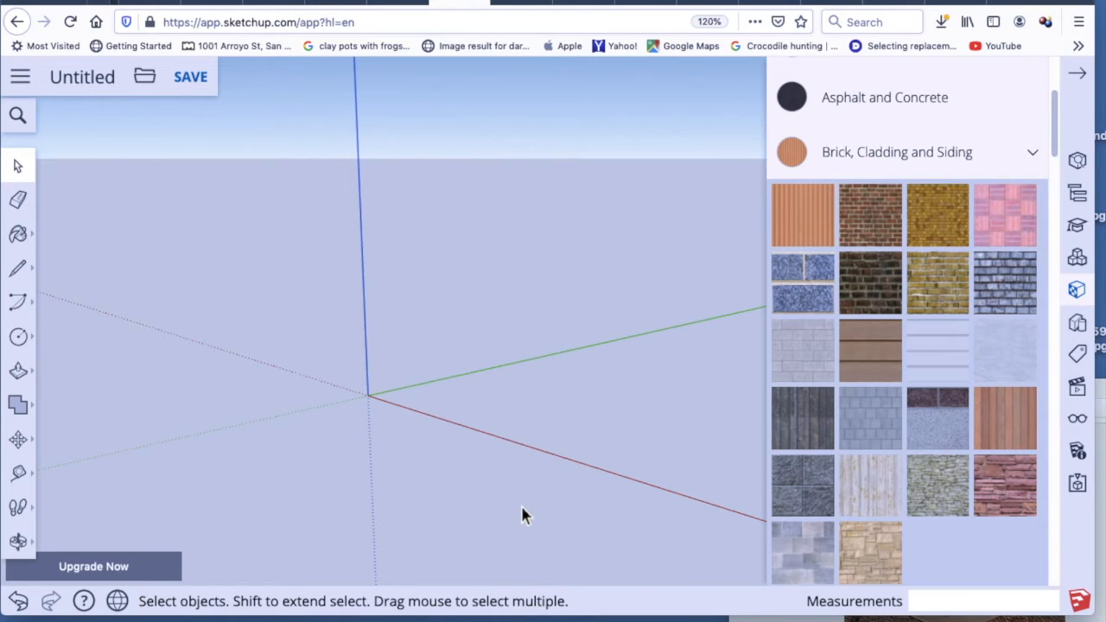
# Step: Practise orbiting, panning and walking through the empty scene around the axes origin
pyautogui.click(19, 542)
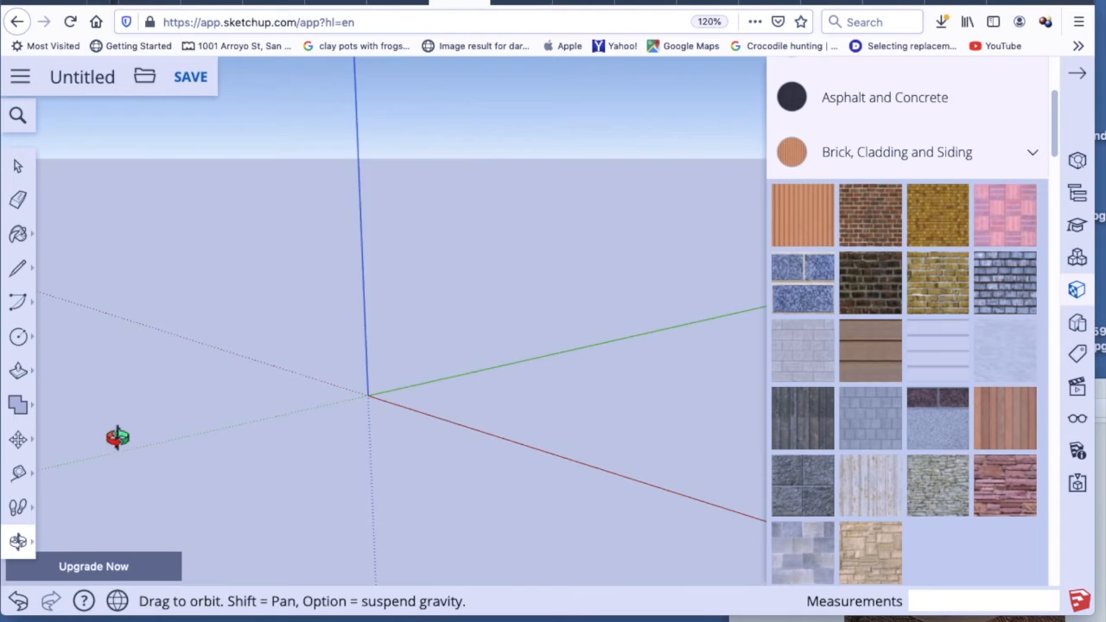
pyautogui.moveTo(116, 438); pyautogui.dragTo(37, 428)
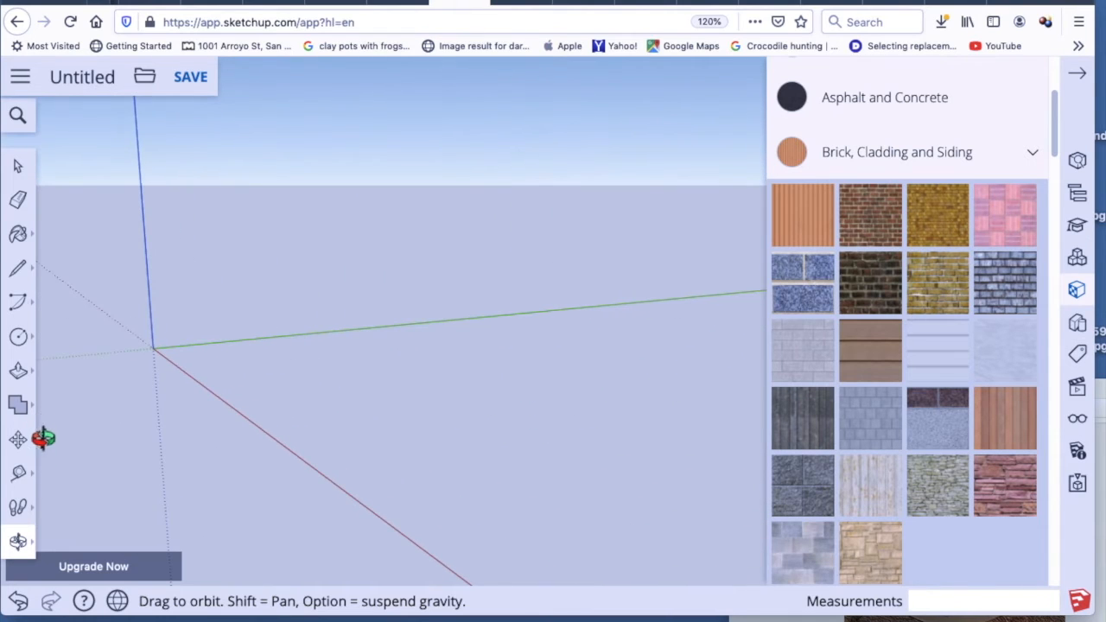
pyautogui.click(20, 542)
pyautogui.click(92, 502)
pyautogui.moveTo(256, 473); pyautogui.dragTo(226, 472)
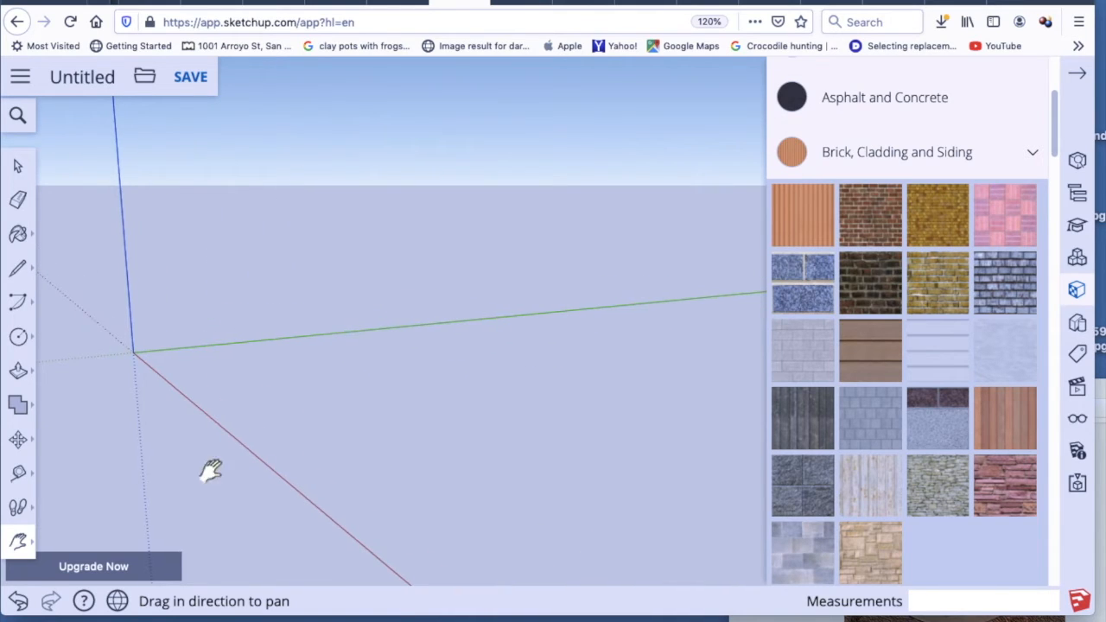
pyautogui.click(17, 507)
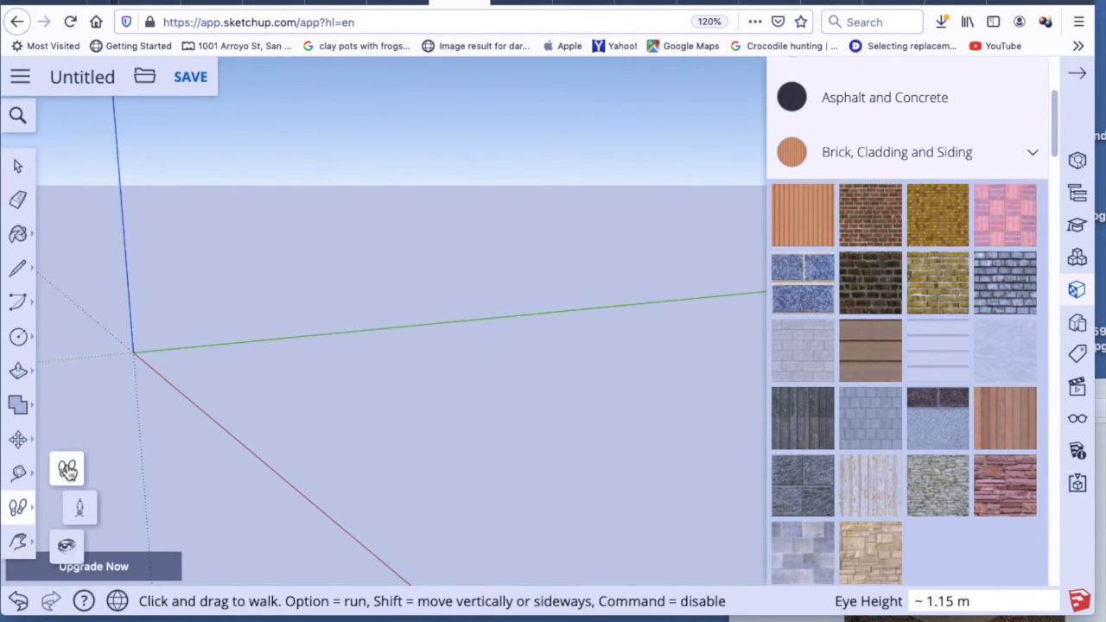
pyautogui.moveTo(120, 406); pyautogui.dragTo(204, 412)
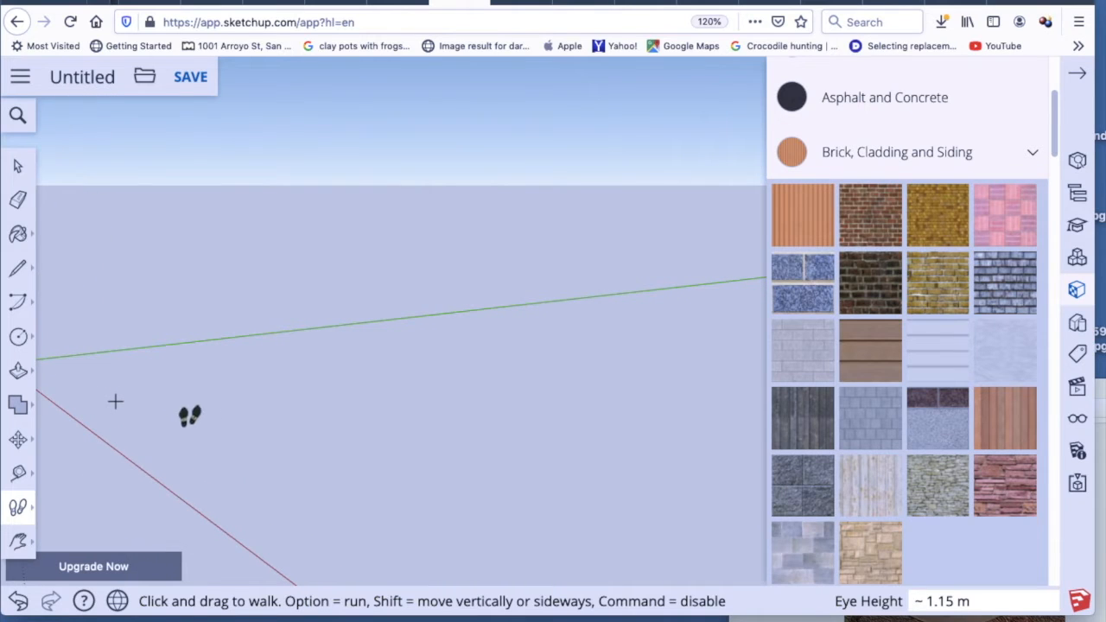
pyautogui.click(20, 546)
pyautogui.moveTo(208, 481); pyautogui.dragTo(303, 469)
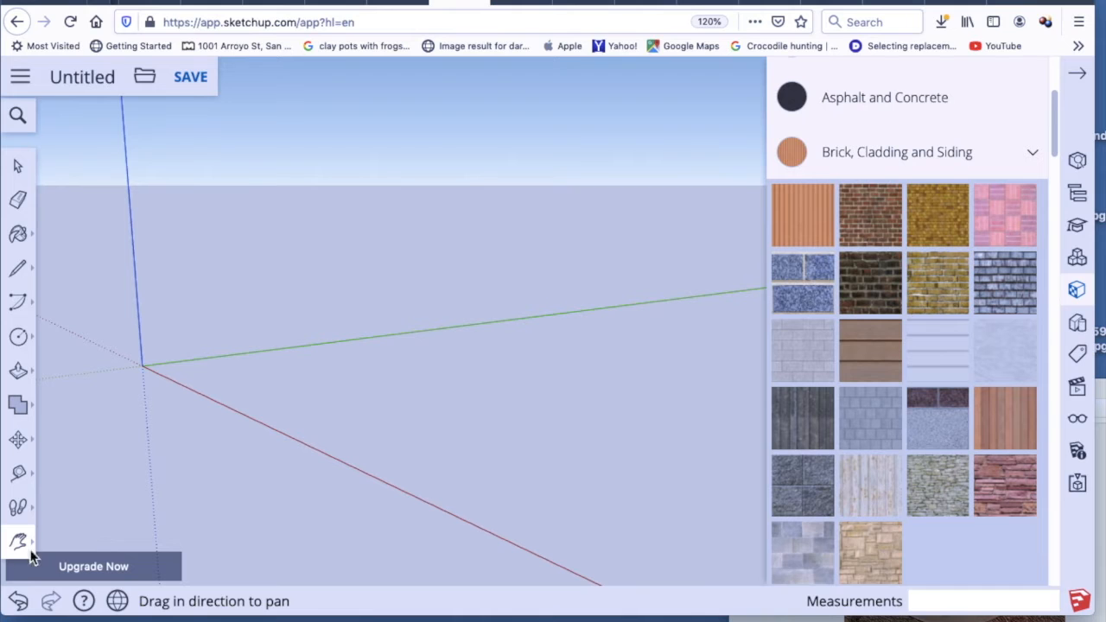
# Step: Close the materials library, and pan and orbit the empty scene to reposition the axes origin
pyautogui.moveTo(119, 438); pyautogui.dragTo(670, 541)
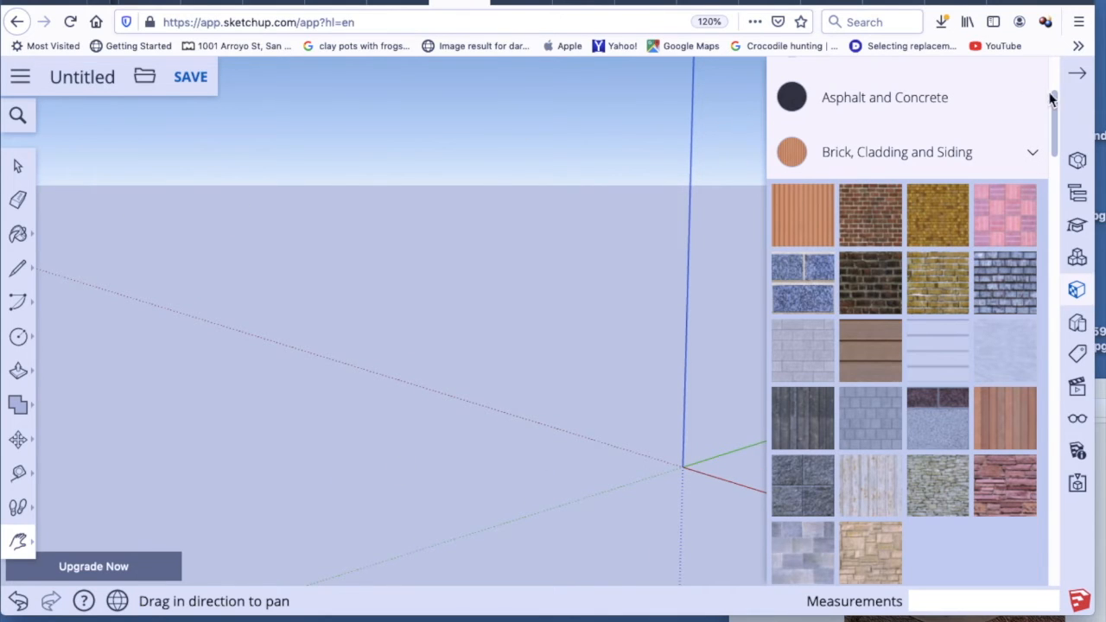
pyautogui.click(1082, 78)
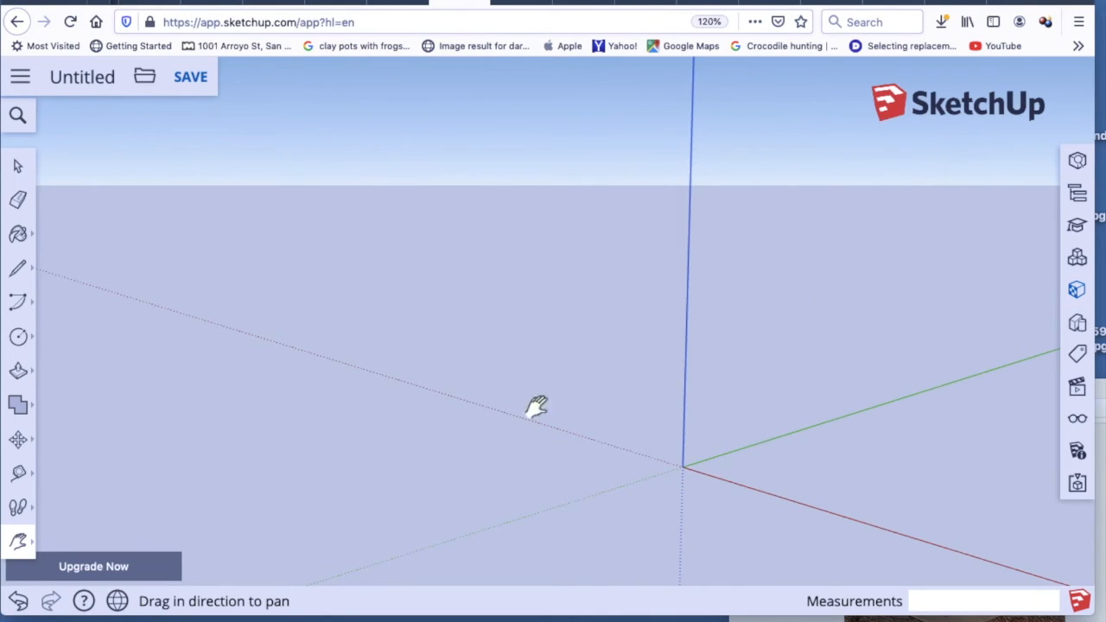
pyautogui.moveTo(435, 311); pyautogui.dragTo(641, 294)
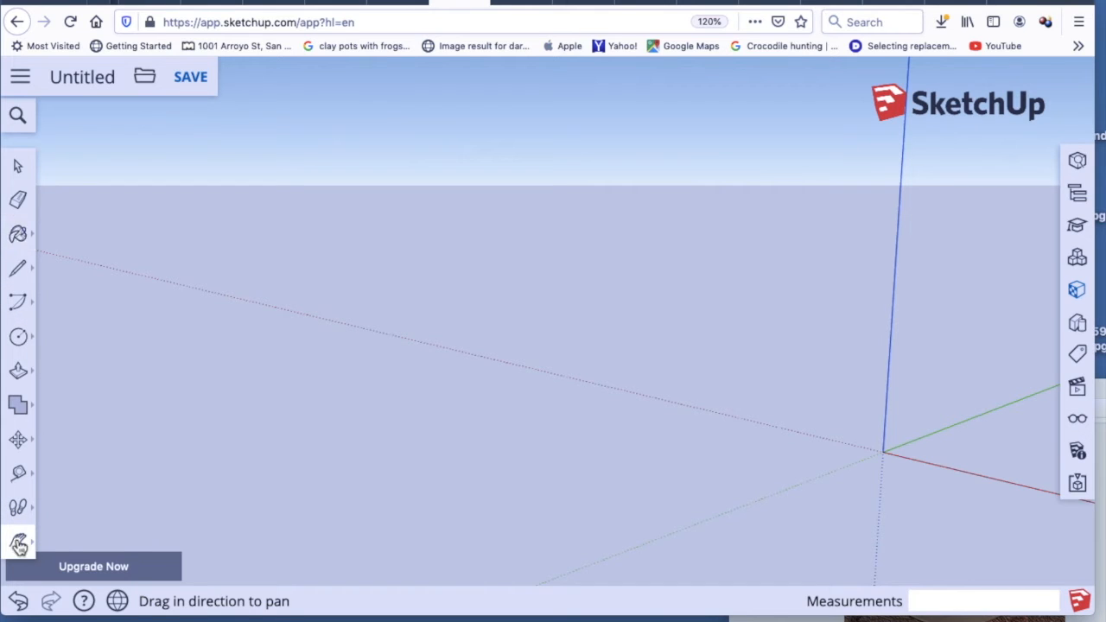
pyautogui.click(19, 546)
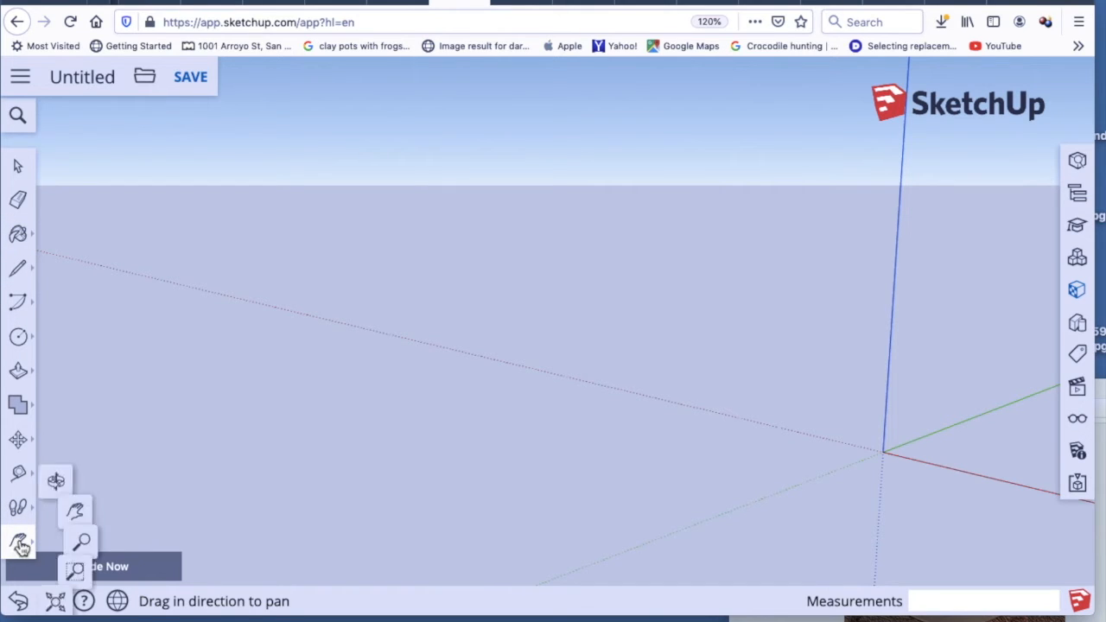
pyautogui.click(66, 467)
pyautogui.moveTo(89, 420); pyautogui.dragTo(37, 436)
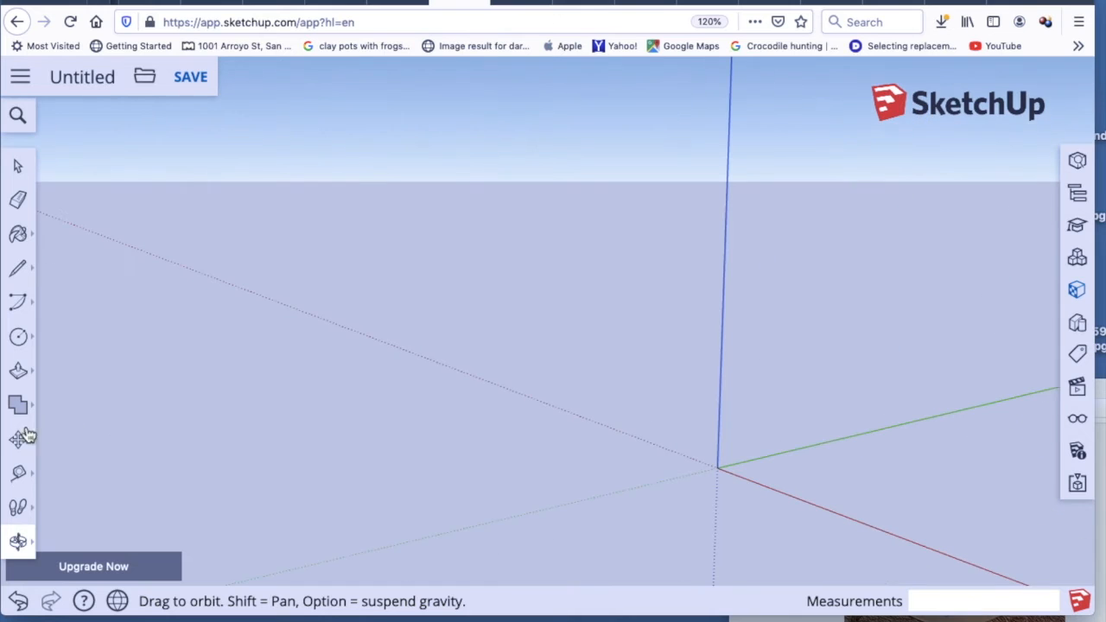
pyautogui.moveTo(172, 389); pyautogui.dragTo(124, 446)
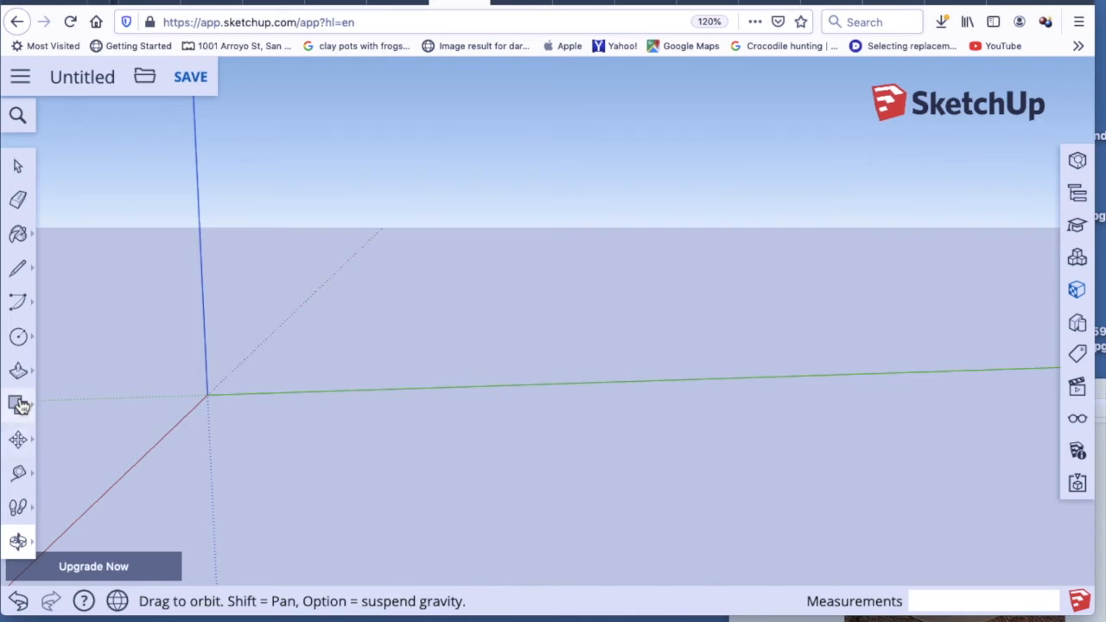
# Step: Switch to the reference picture of the round spiral emblem and move its window so the whole disc can be studied
pyautogui.click(906, 619)
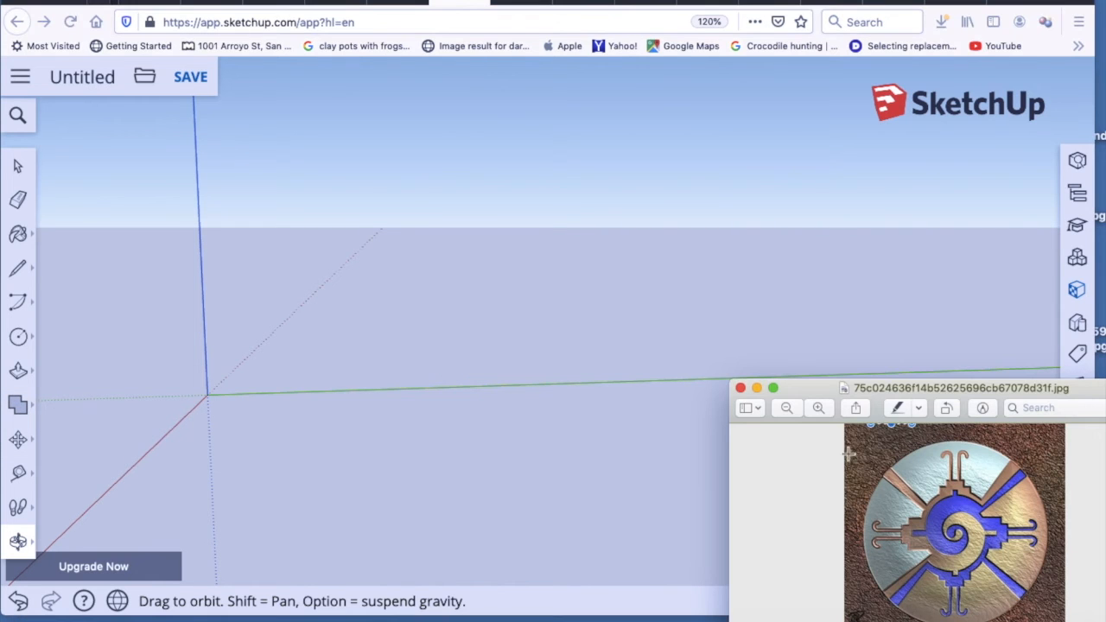
pyautogui.moveTo(820, 390); pyautogui.dragTo(824, 326)
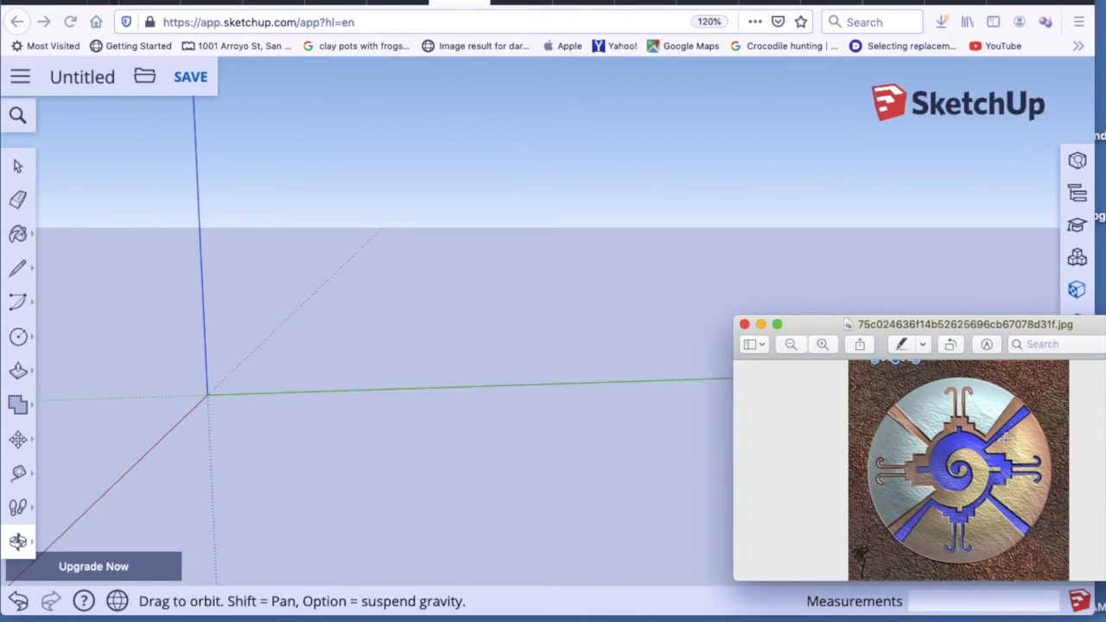
pyautogui.click(17, 342)
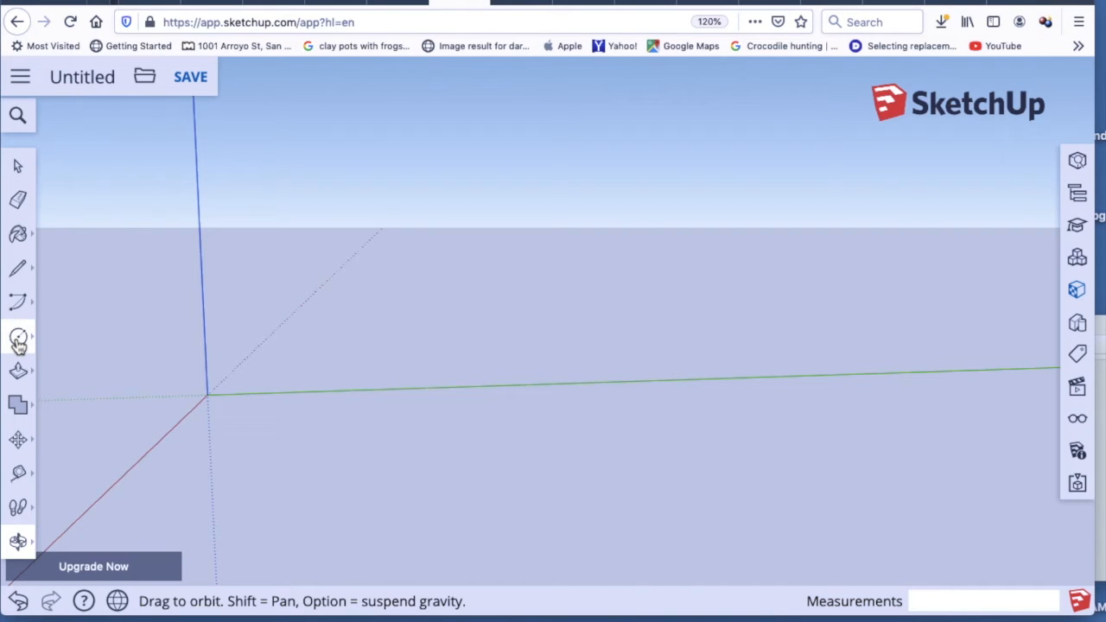
# Step: Try drawing a 24-sided circle of about 4.98 m radius flat on the ground near the origin, and undo it
pyautogui.click(18, 342)
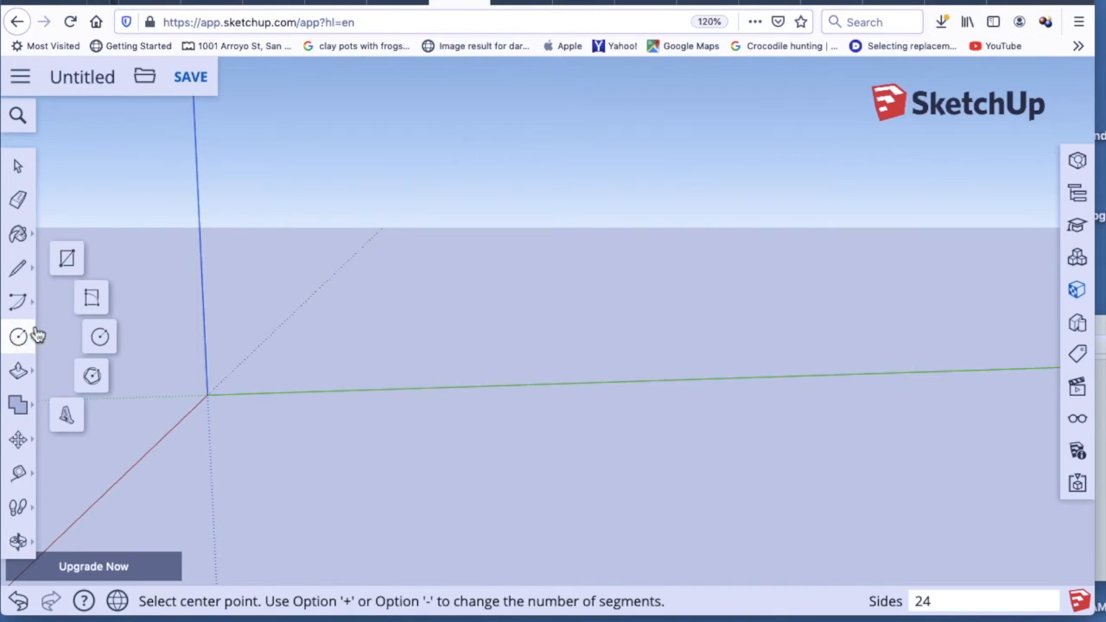
pyautogui.click(101, 339)
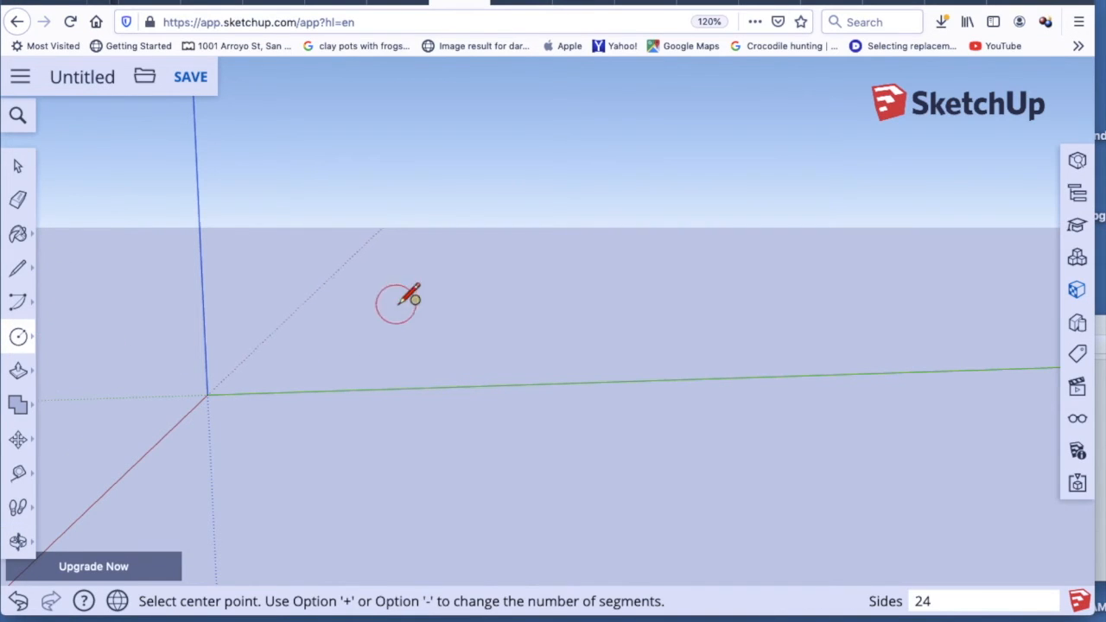
pyautogui.click(378, 449)
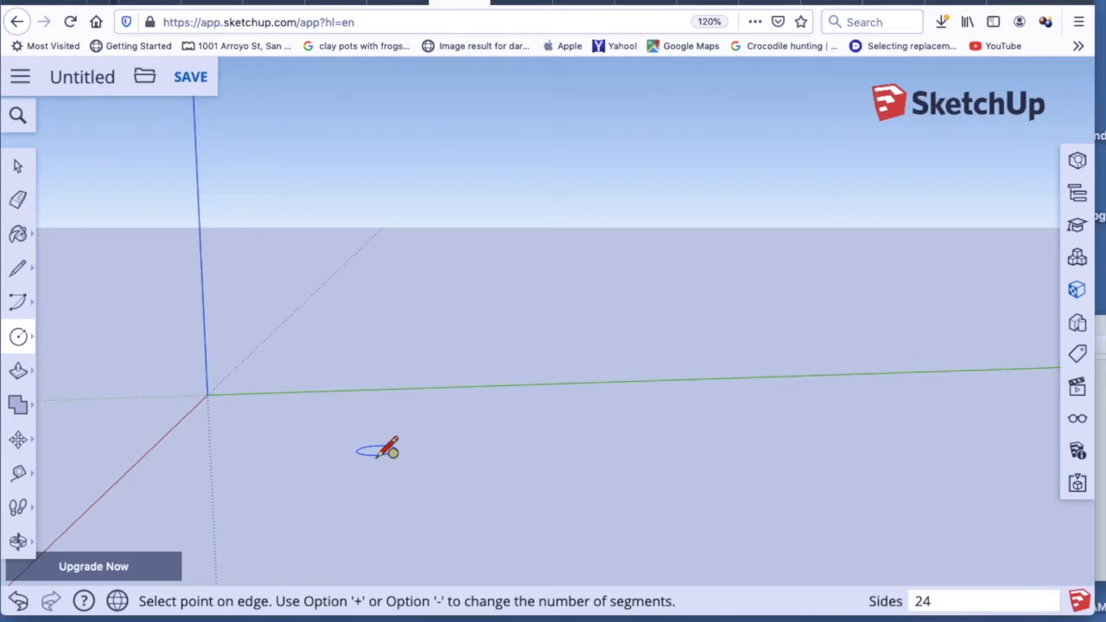
pyautogui.click(430, 334)
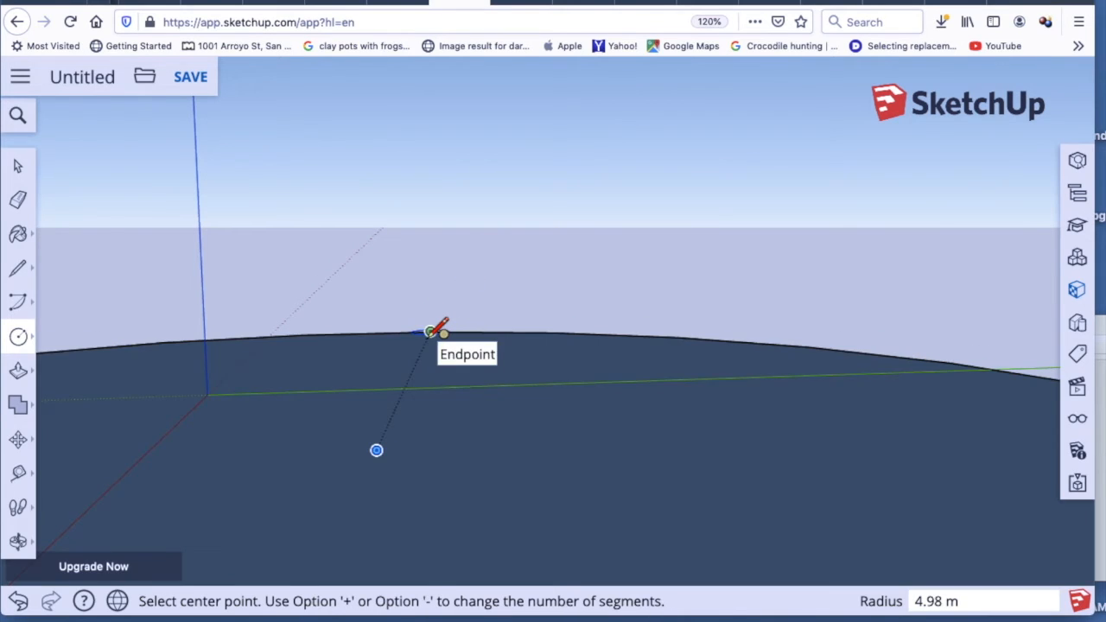
pyautogui.press('super+z')
pyautogui.click(19, 336)
pyautogui.click(102, 343)
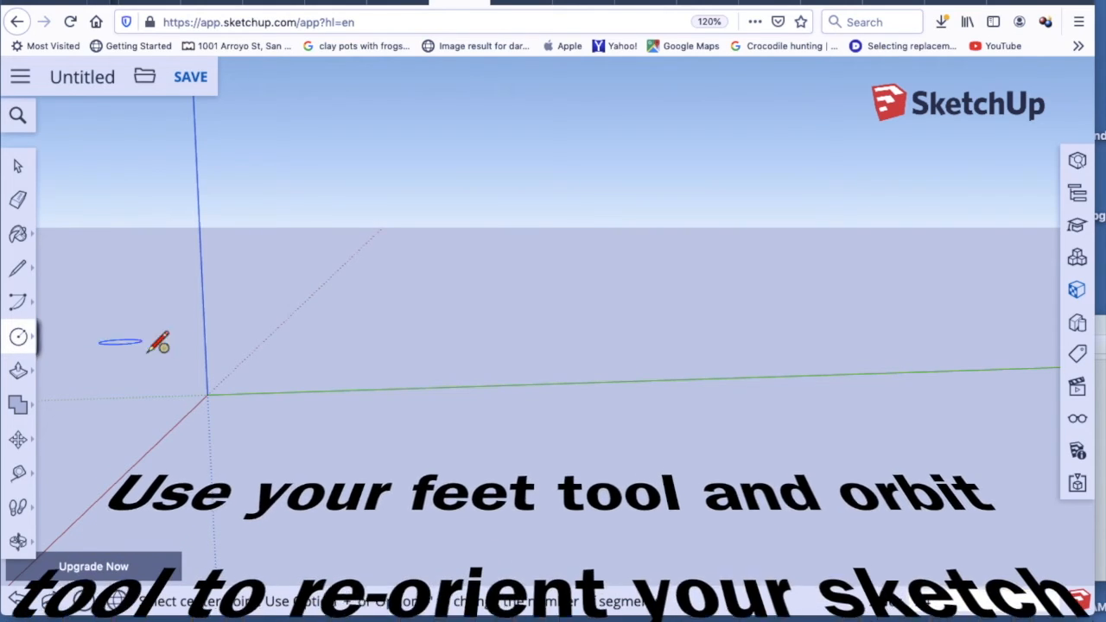
# Step: Orbit, walk and pan the scene until the red axis runs across the view and the green axis recedes from the origin
pyautogui.click(18, 541)
pyautogui.moveTo(181, 511); pyautogui.dragTo(221, 368)
pyautogui.moveTo(220, 289); pyautogui.dragTo(282, 378)
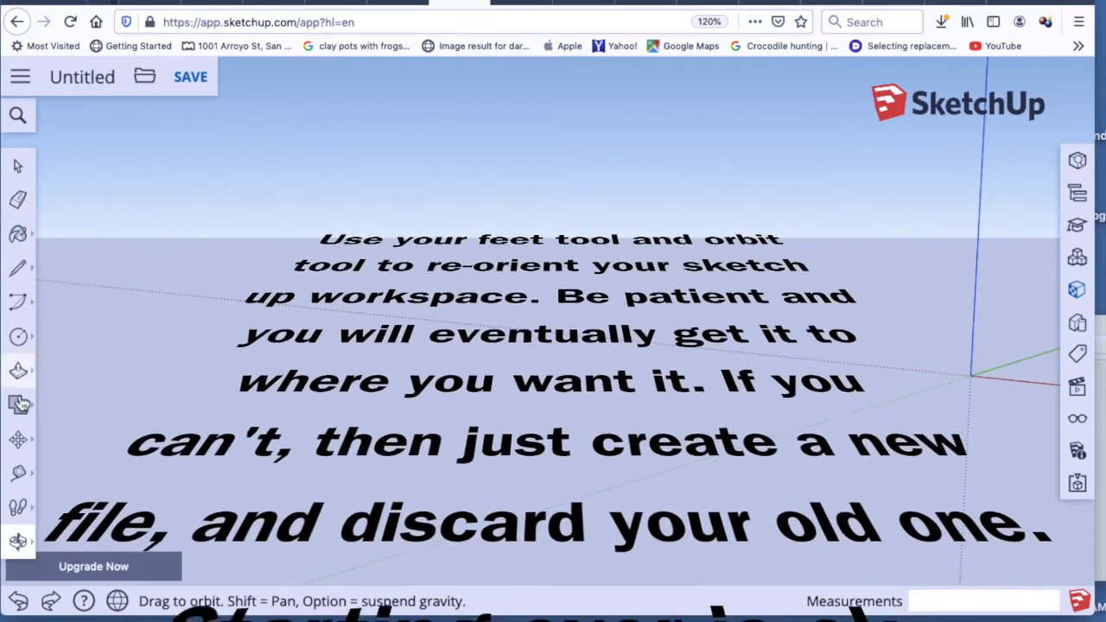
pyautogui.click(19, 510)
pyautogui.moveTo(139, 434); pyautogui.dragTo(304, 352)
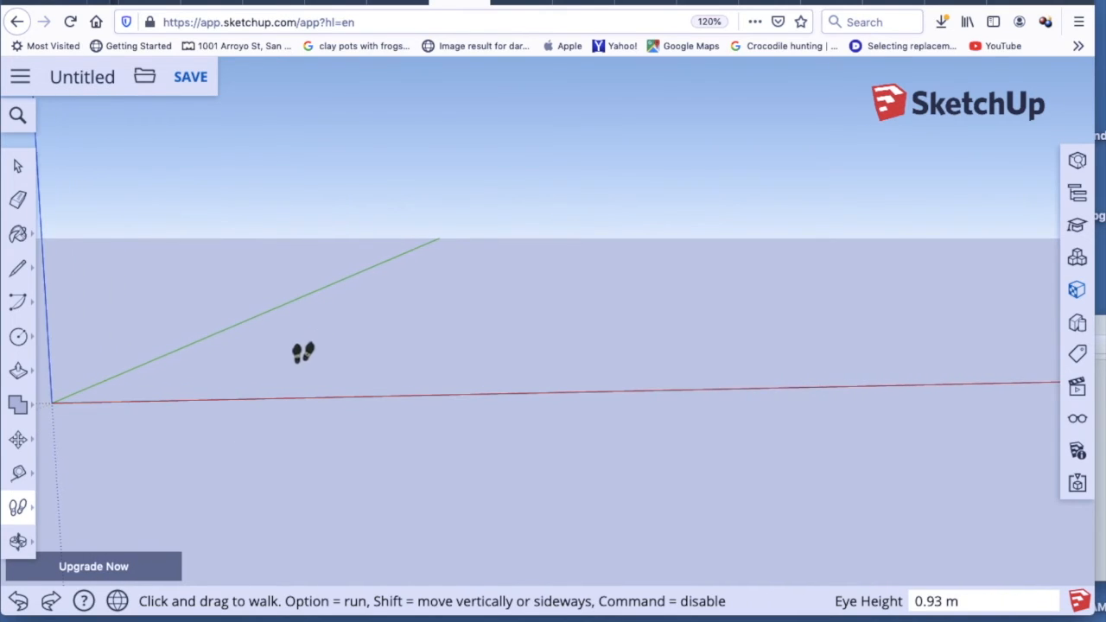
pyautogui.click(18, 541)
pyautogui.click(94, 506)
pyautogui.moveTo(217, 445); pyautogui.dragTo(272, 521)
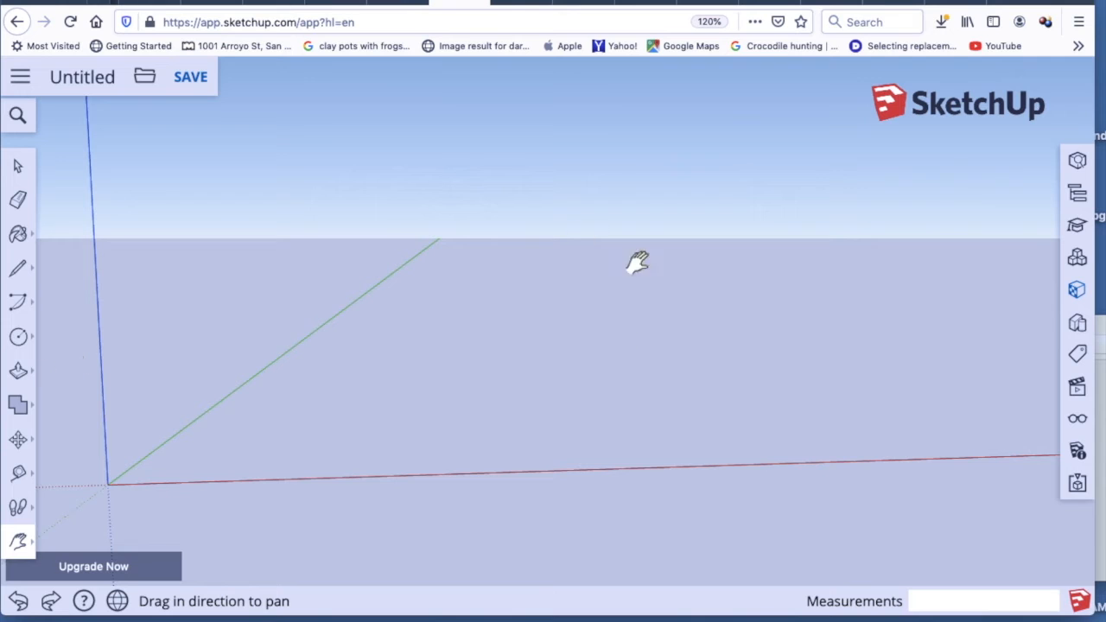
# Step: Check the emblem picture and draw an upright 24-sided circle of about 1.15 m radius facing the view as its outer disc
pyautogui.press('super+Tab')
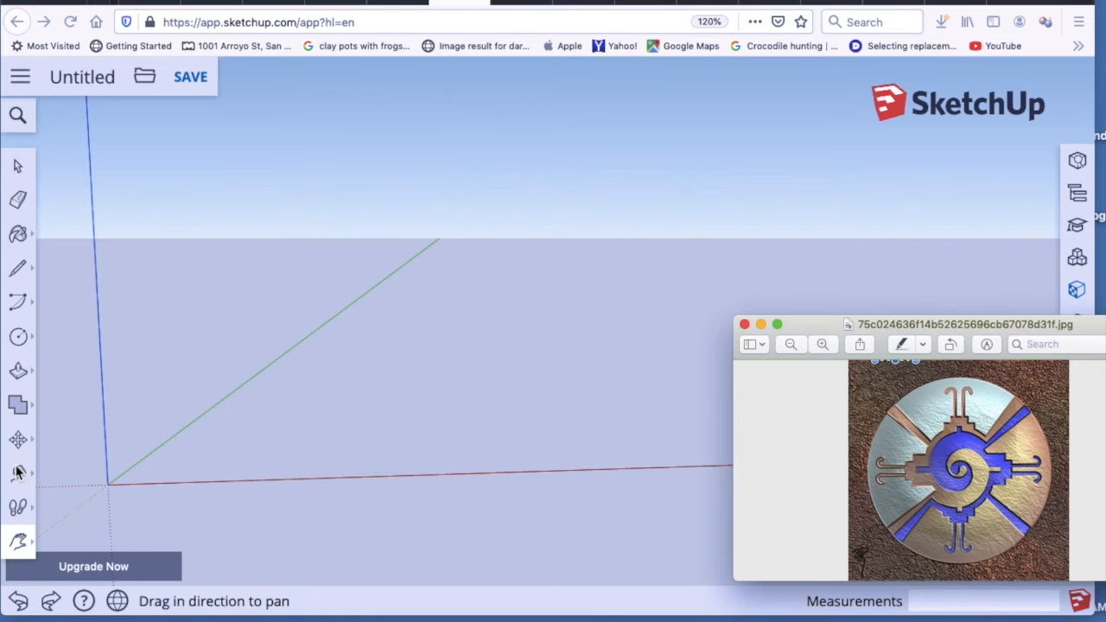
pyautogui.click(21, 344)
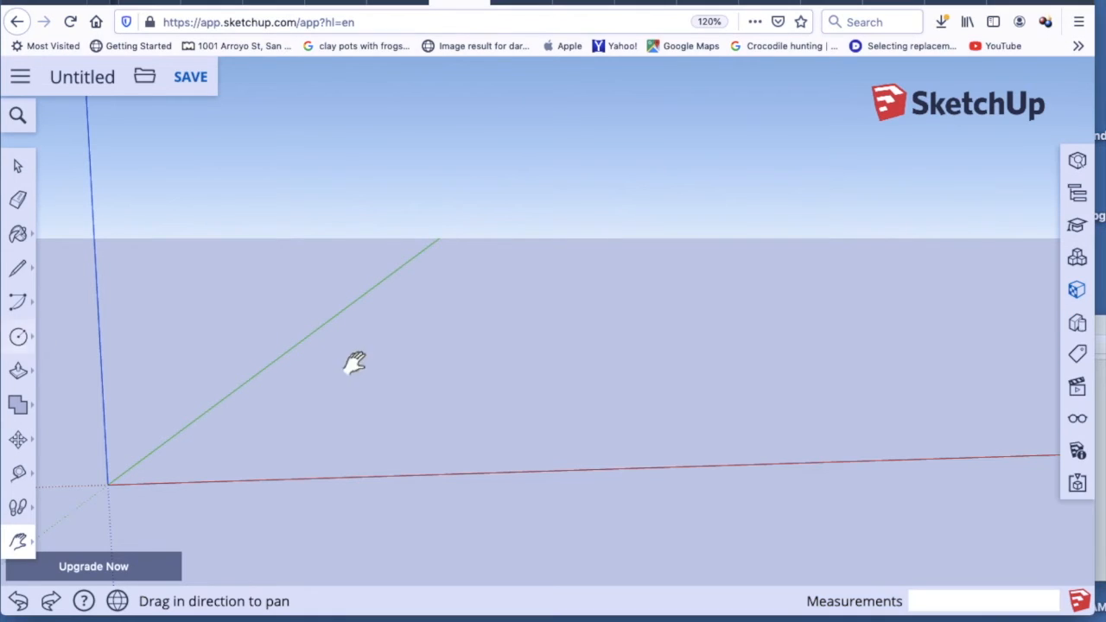
pyautogui.click(19, 337)
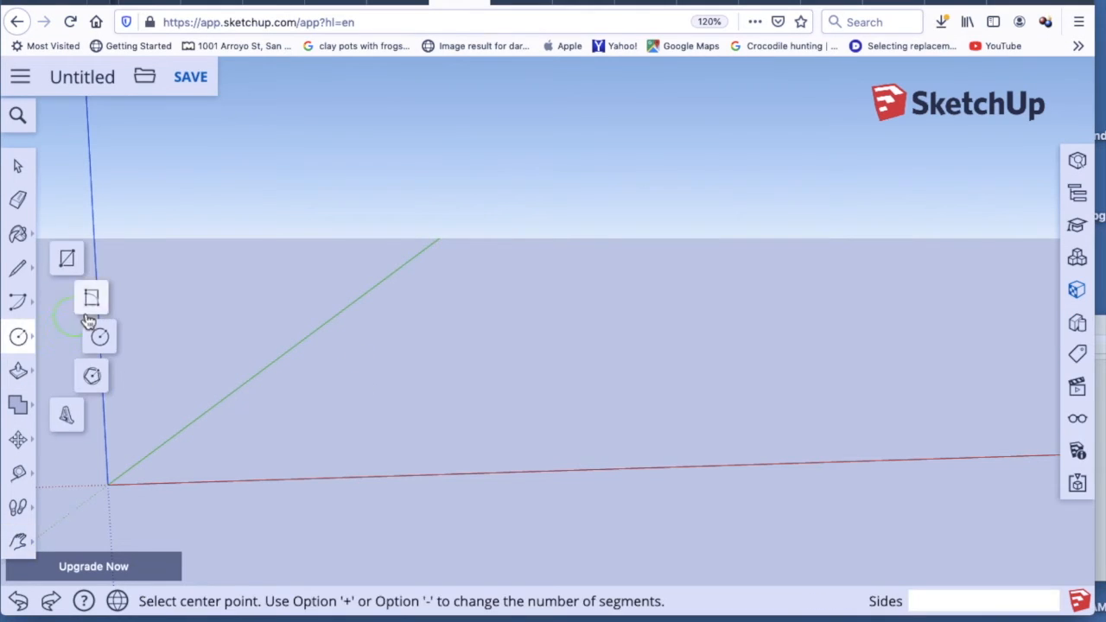
pyautogui.click(99, 336)
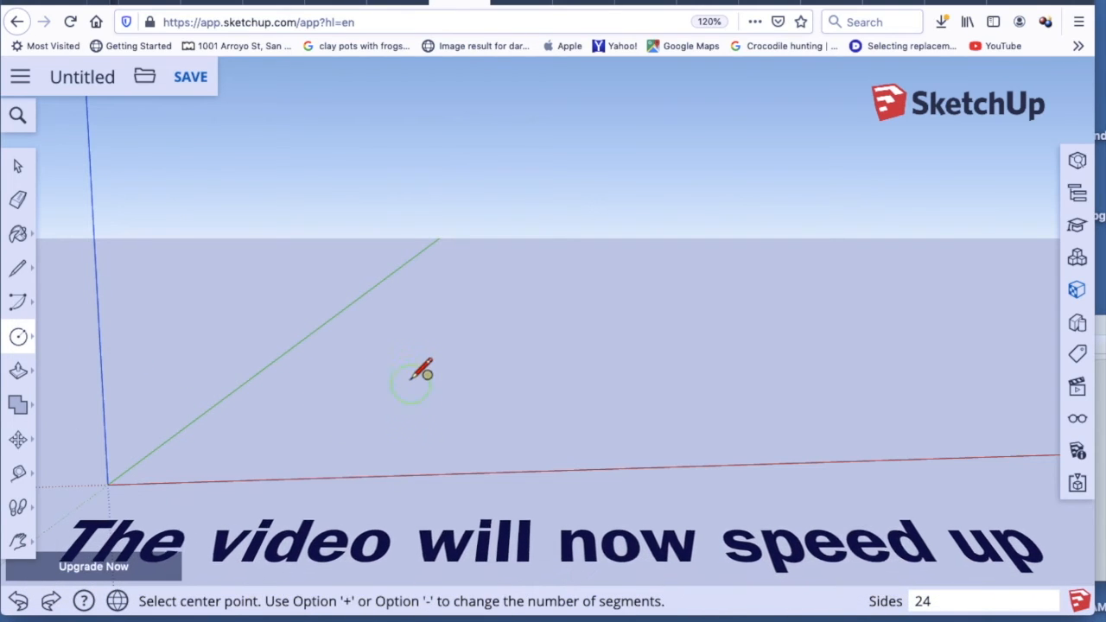
pyautogui.click(420, 317)
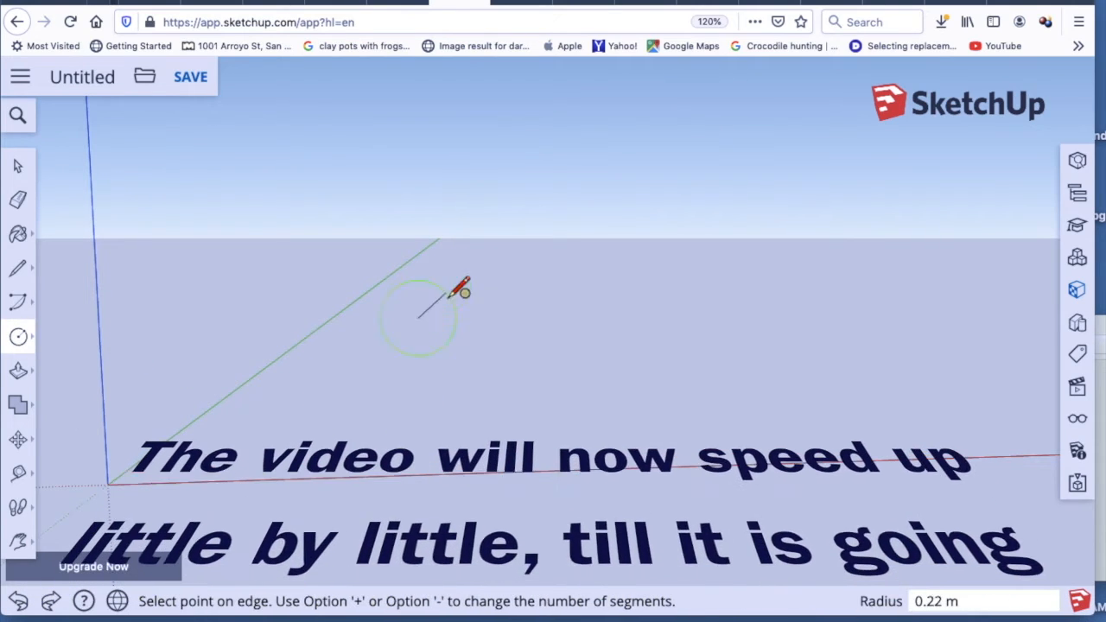
pyautogui.click(601, 199)
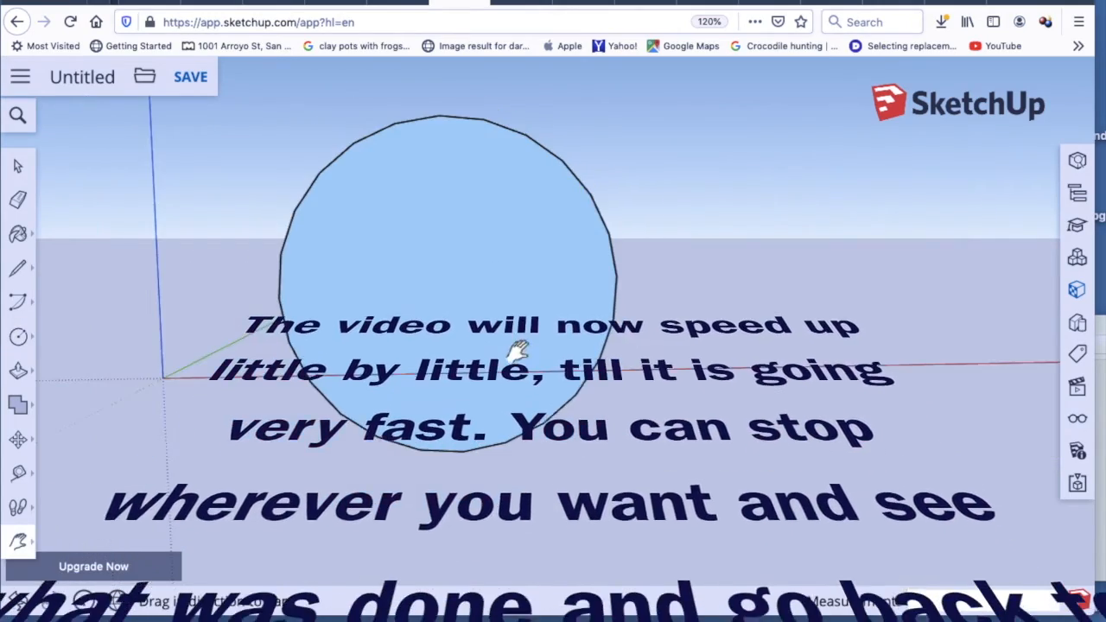
pyautogui.scroll(2, 501, 337)
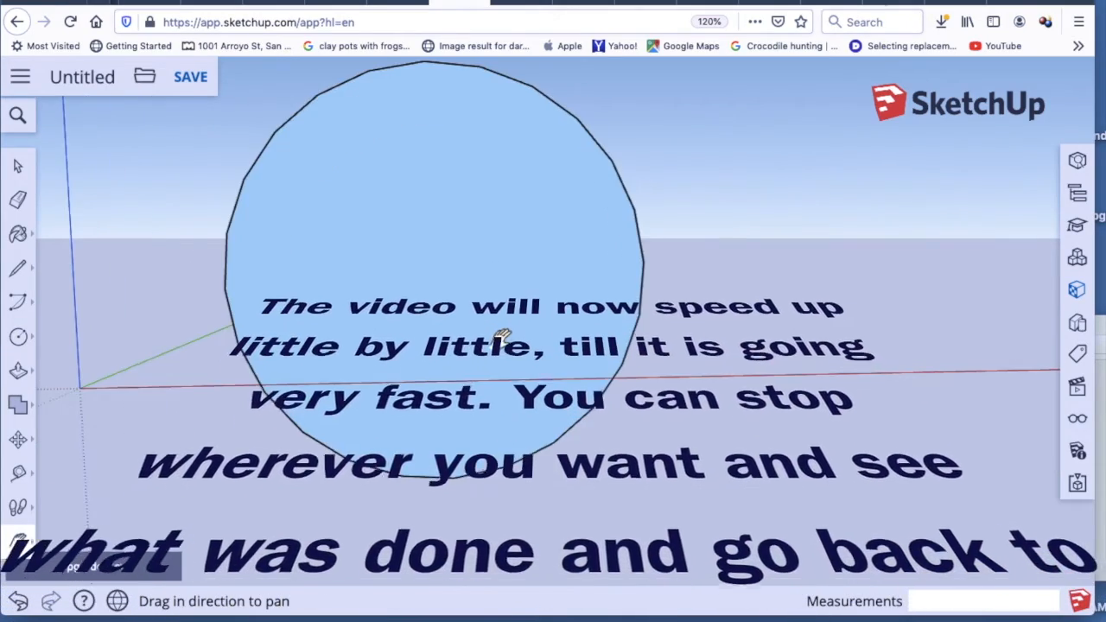
pyautogui.scroll(-1, 502, 339)
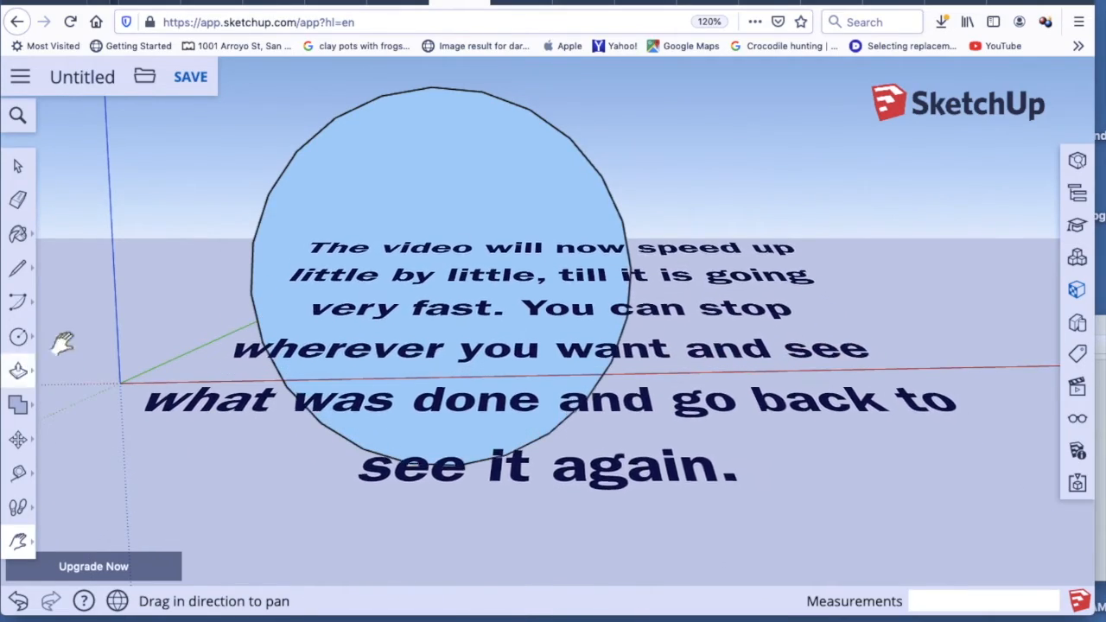
# Step: Compare with the emblem picture and draw a small concentric circle of about 0.08 m radius at the disc's centre
pyautogui.click(1100, 542)
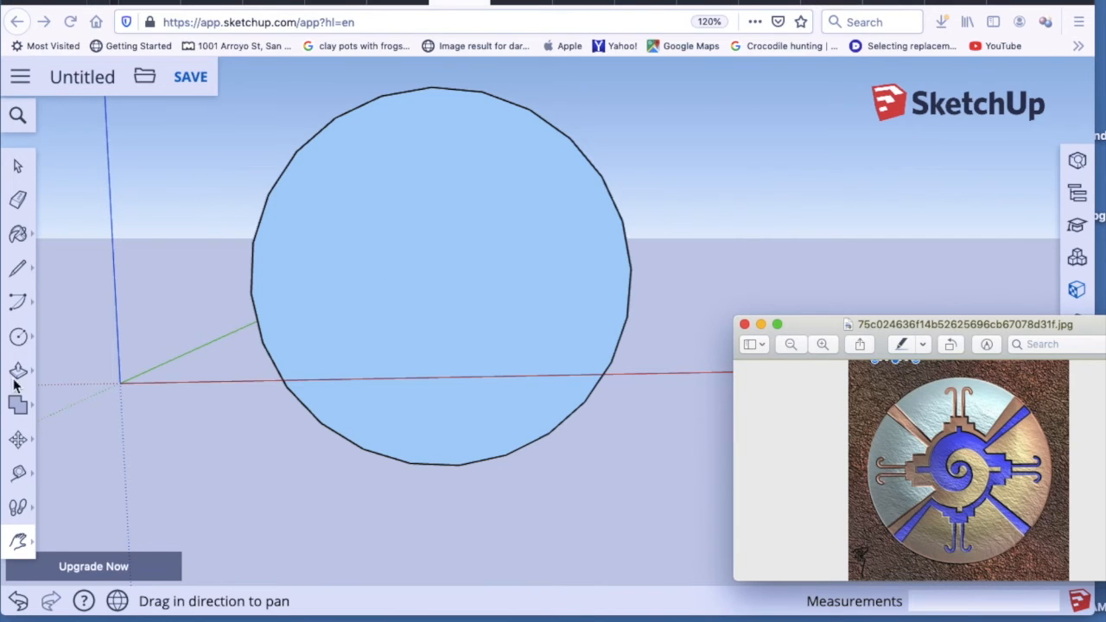
pyautogui.click(19, 345)
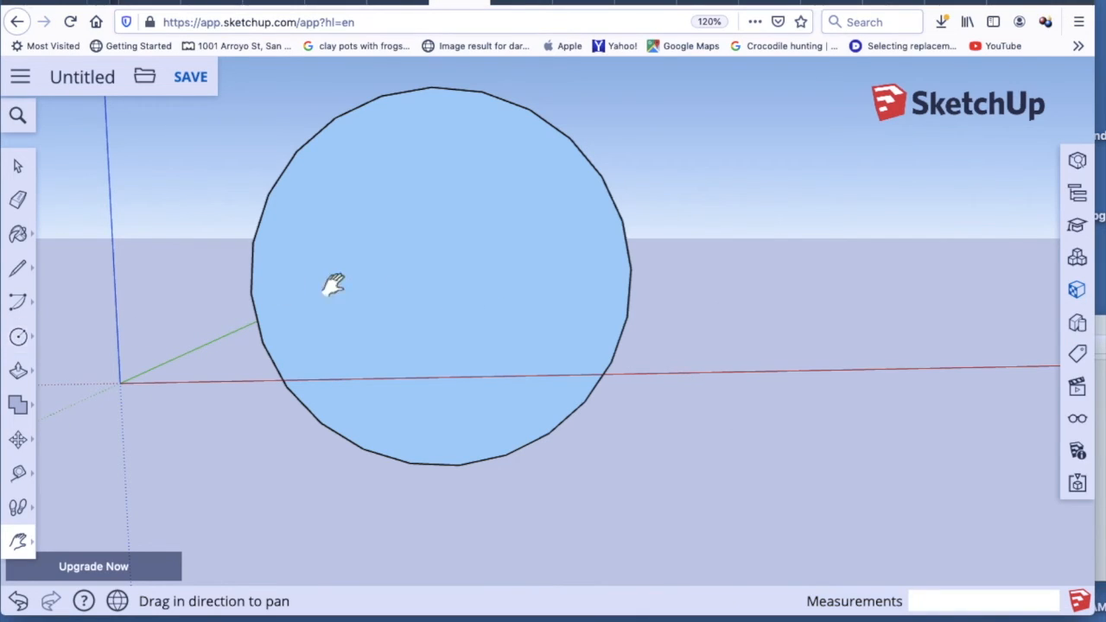
pyautogui.click(18, 336)
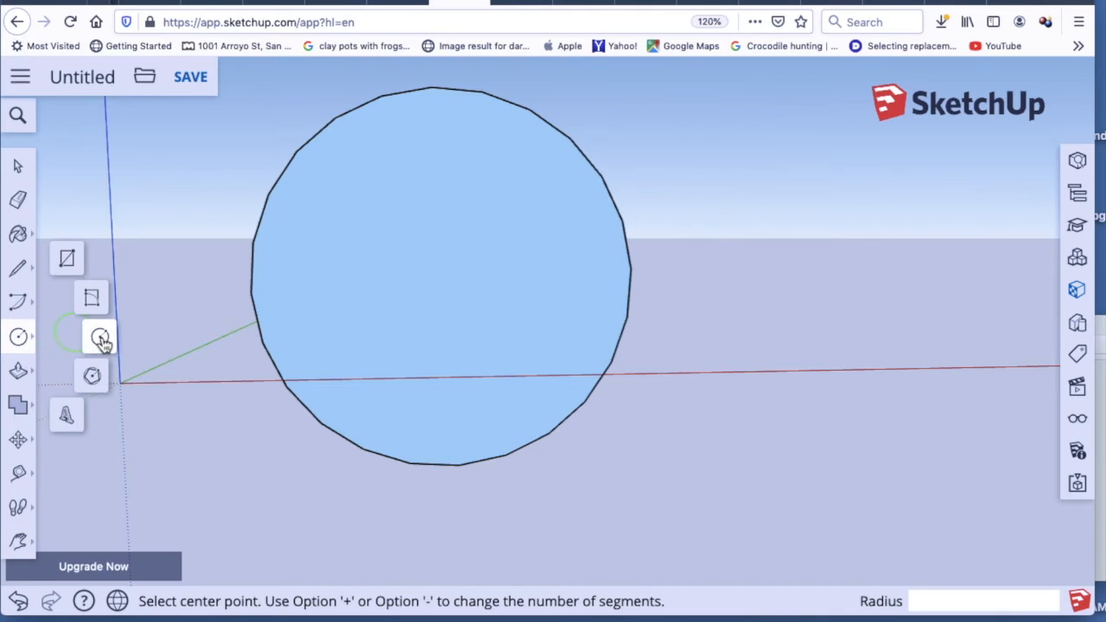
pyautogui.click(100, 337)
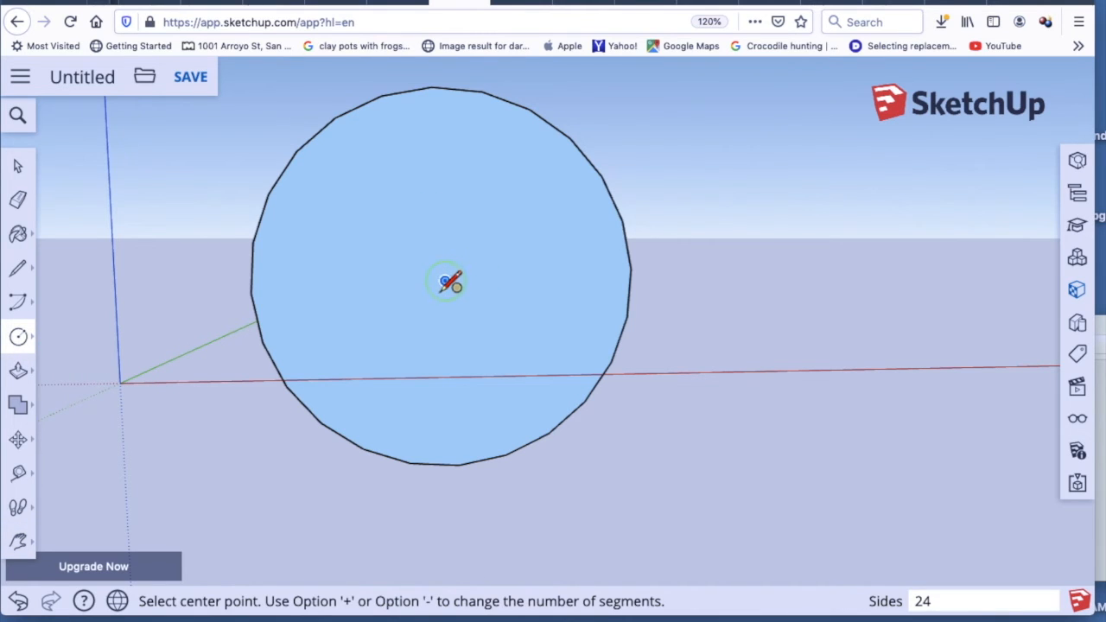
pyautogui.click(445, 280)
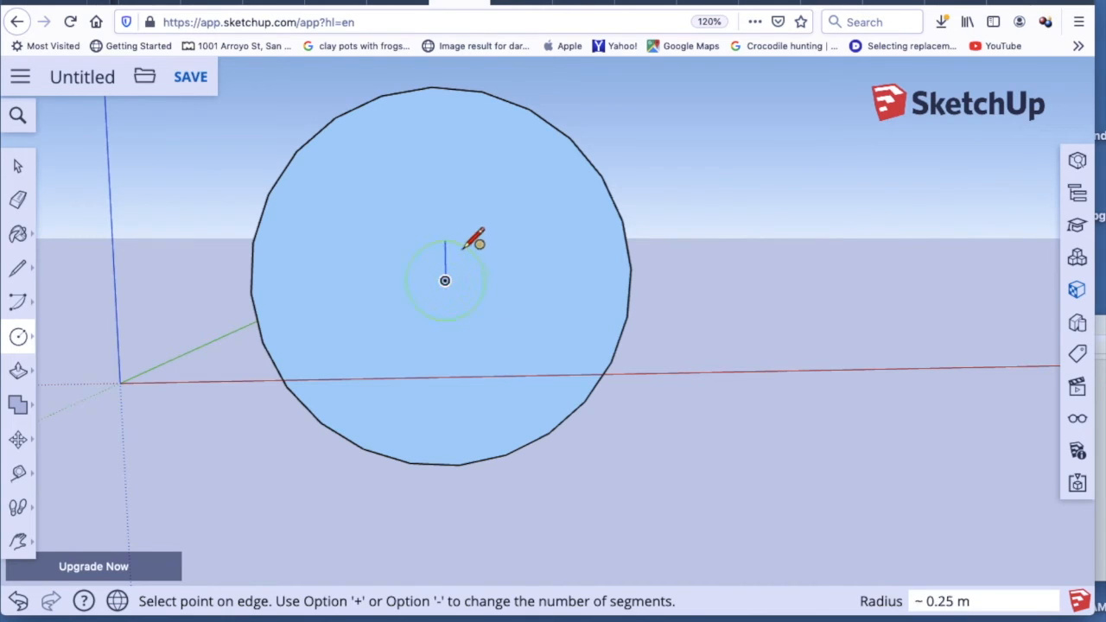
pyautogui.click(449, 275)
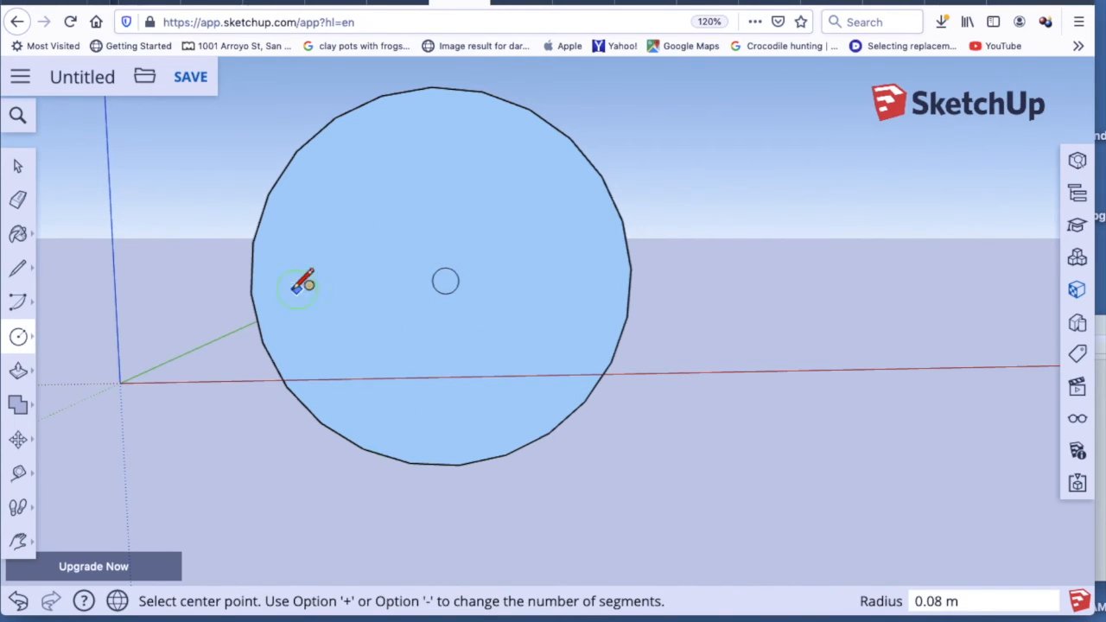
pyautogui.click(445, 280)
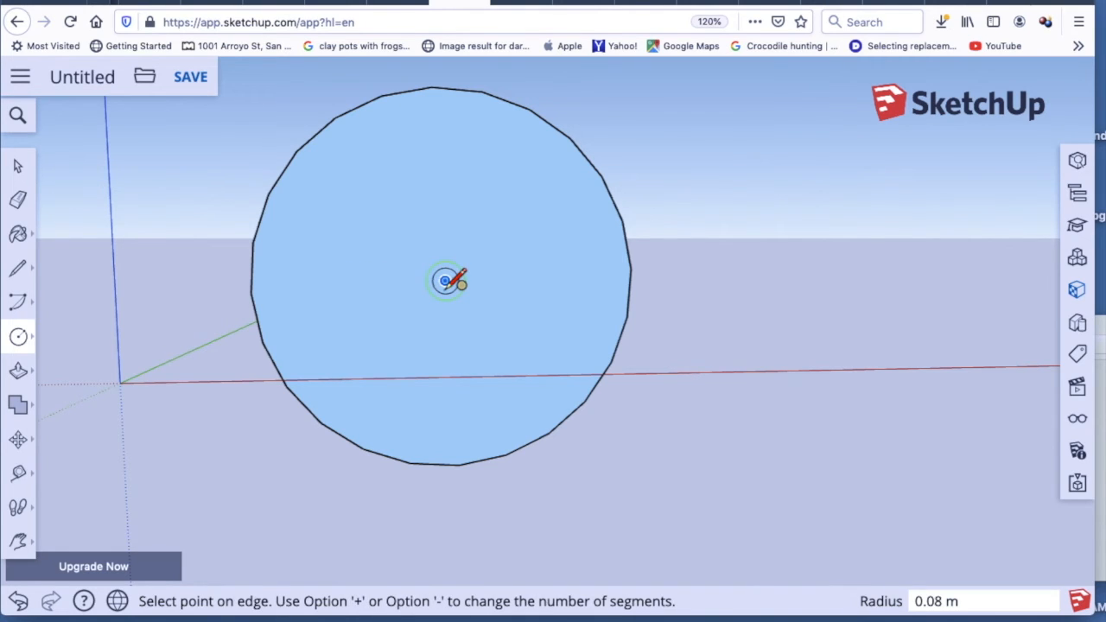
# Step: Draw a diagonal diameter across the disc as two lines of about 1.15 m from its centre to opposite points on the rim
pyautogui.click(17, 269)
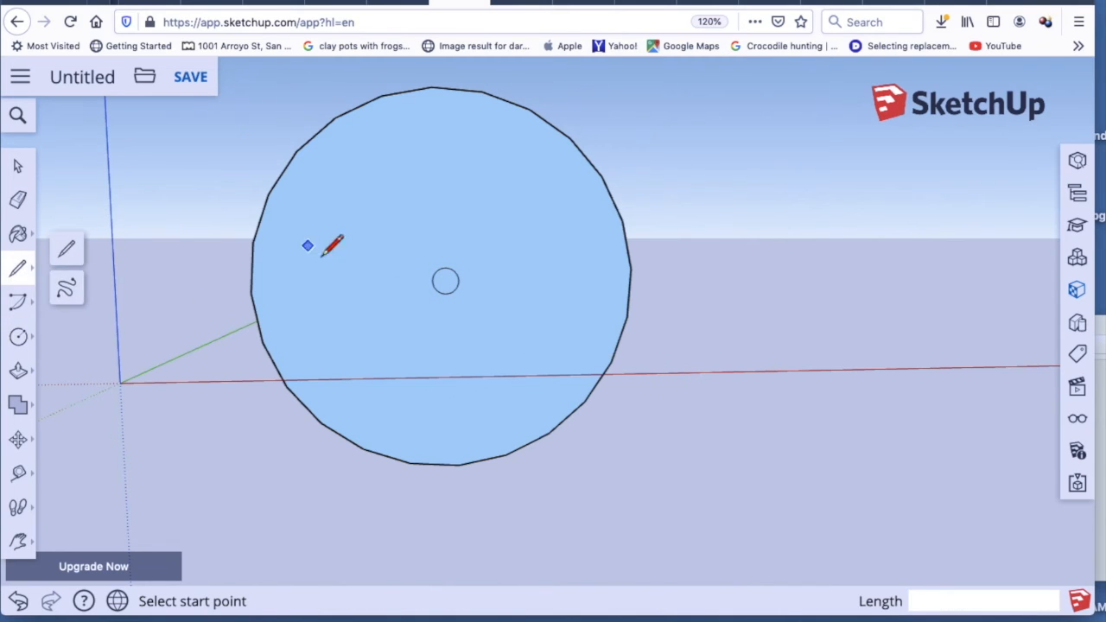
pyautogui.click(444, 280)
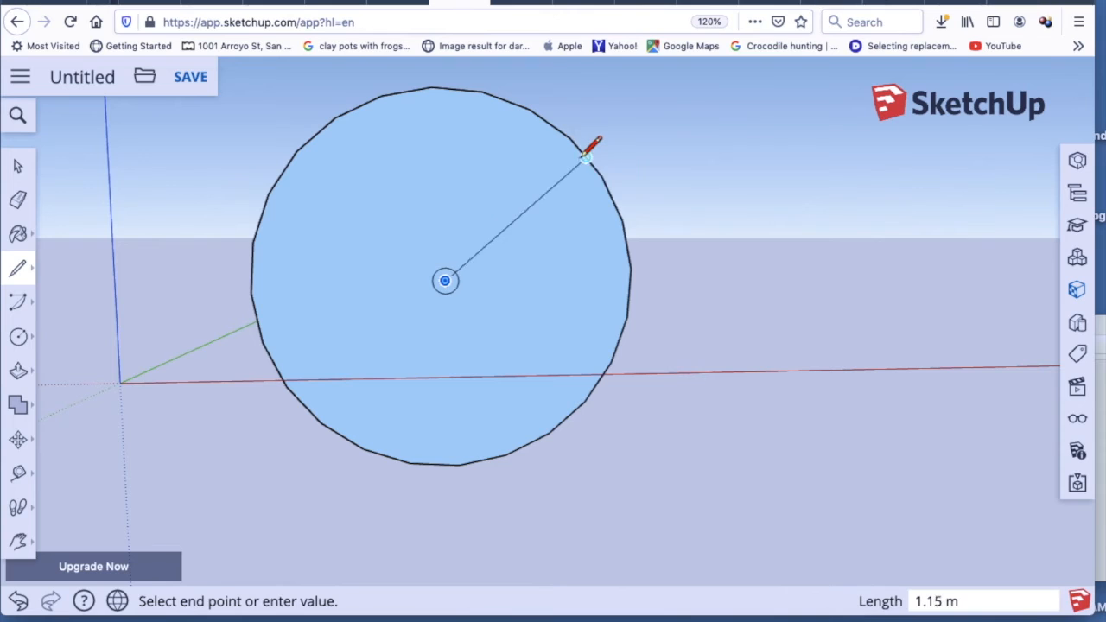
pyautogui.click(586, 156)
pyautogui.click(445, 280)
pyautogui.click(304, 403)
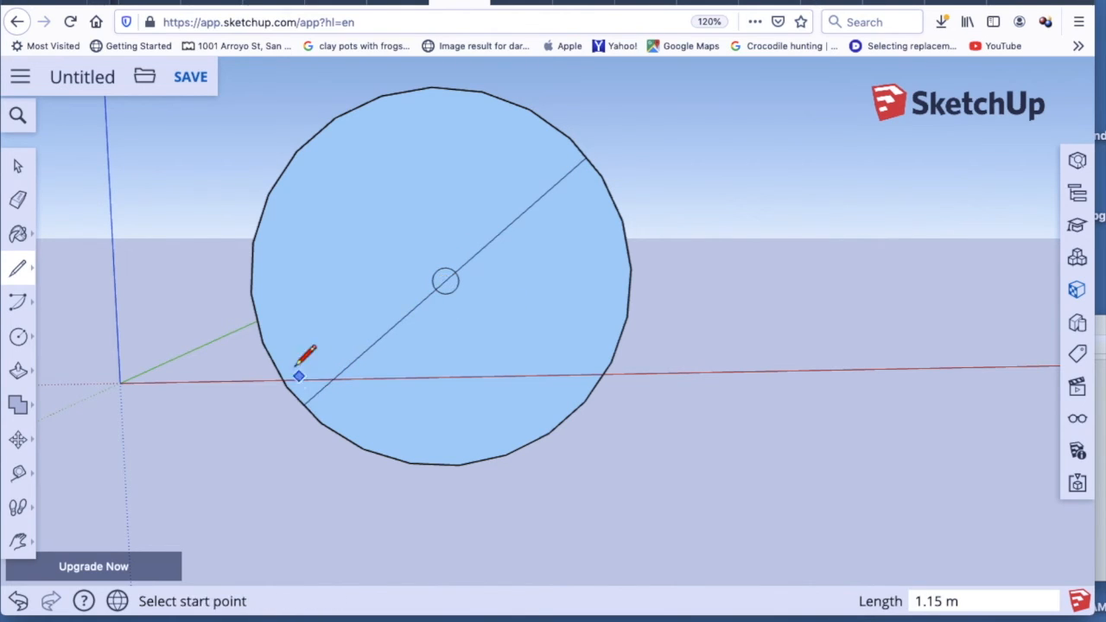
# Step: Compare with the emblem picture and draw two more diameters of about 2.30 m through the disc's centre, one on each side of the diagonal
pyautogui.click(1104, 571)
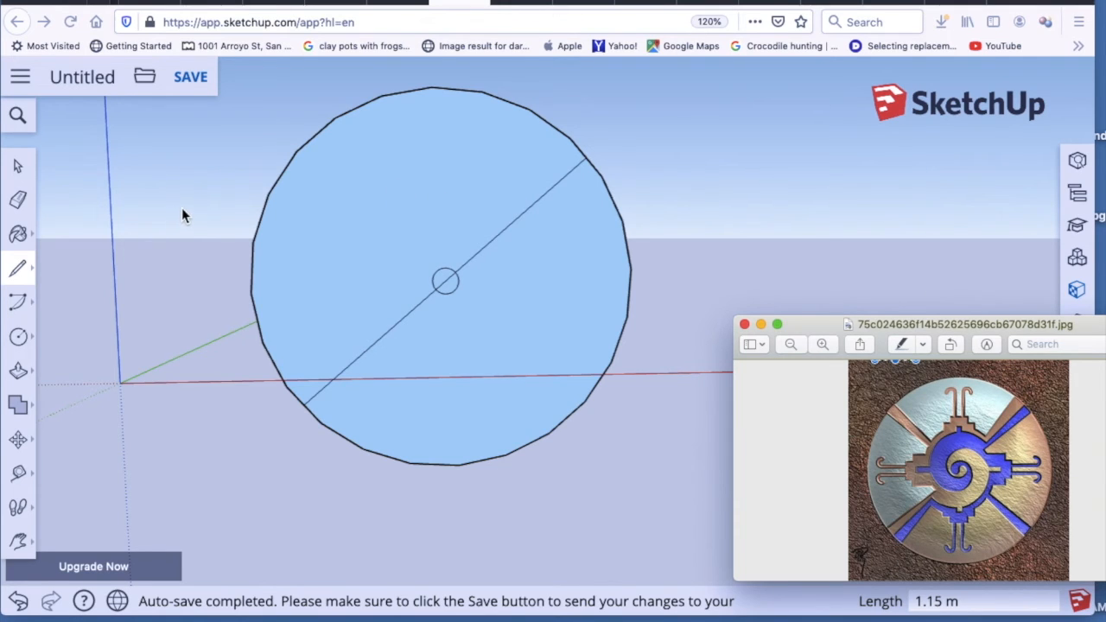
pyautogui.click(22, 272)
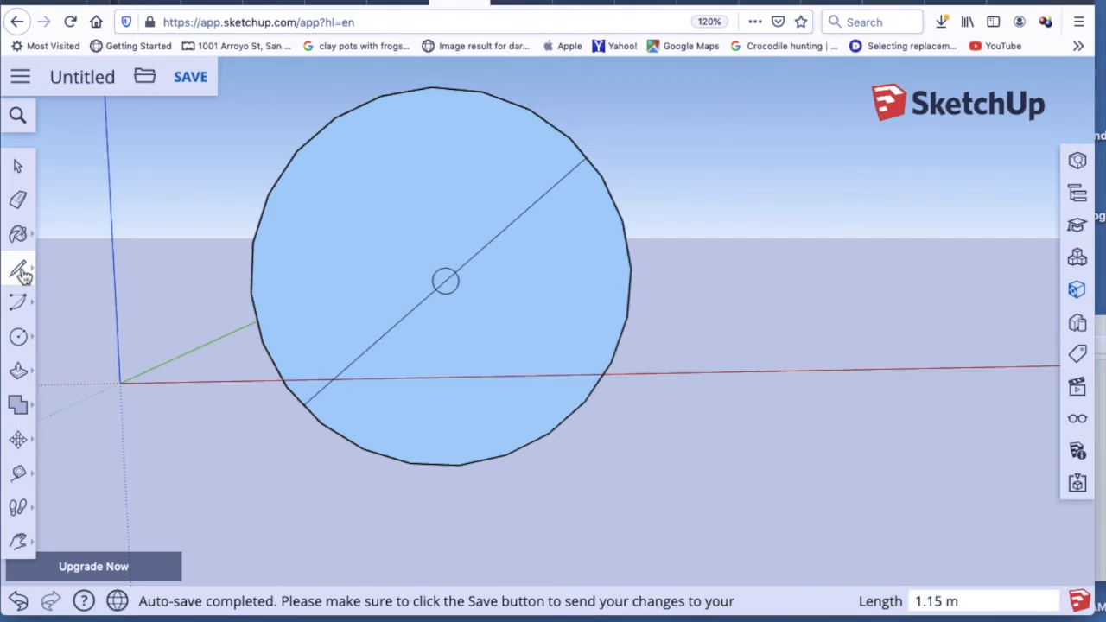
pyautogui.click(23, 272)
pyautogui.click(69, 250)
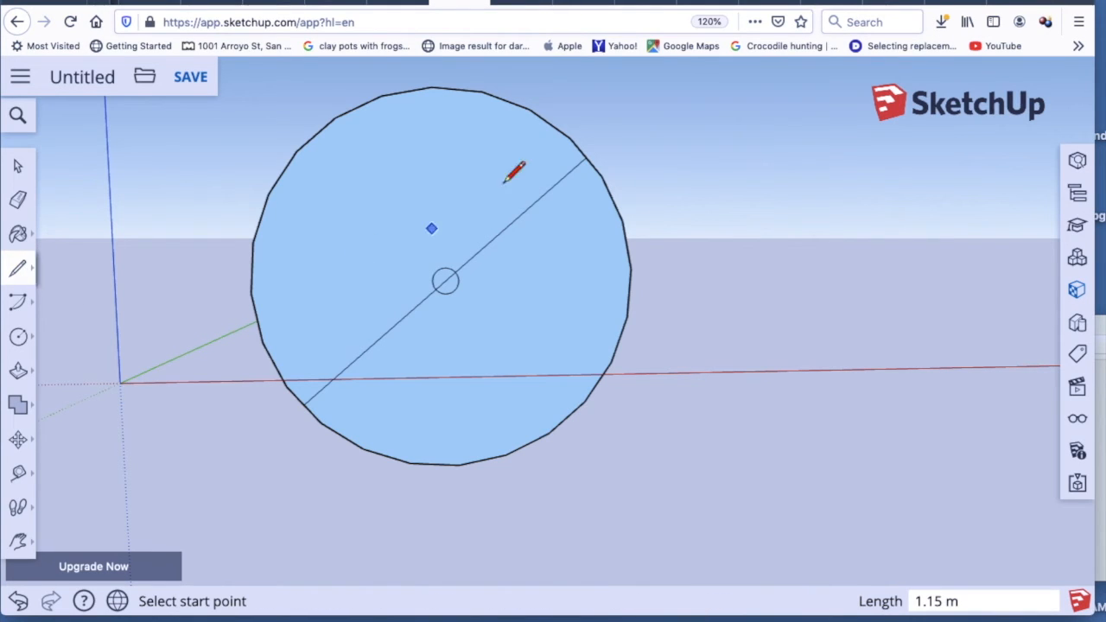
pyautogui.click(570, 138)
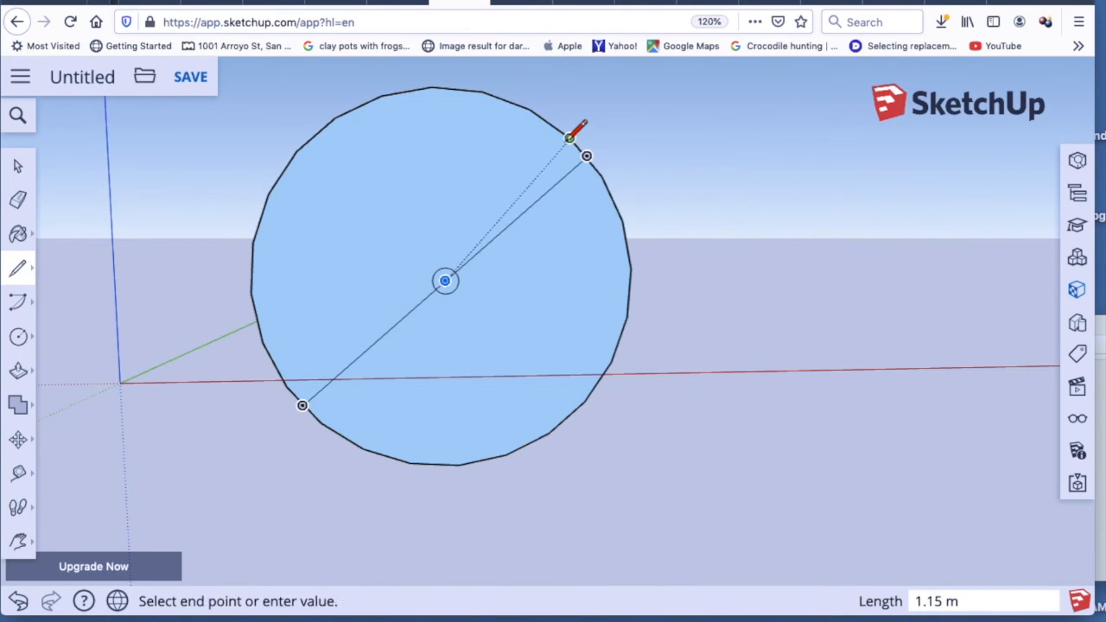
pyautogui.click(551, 125)
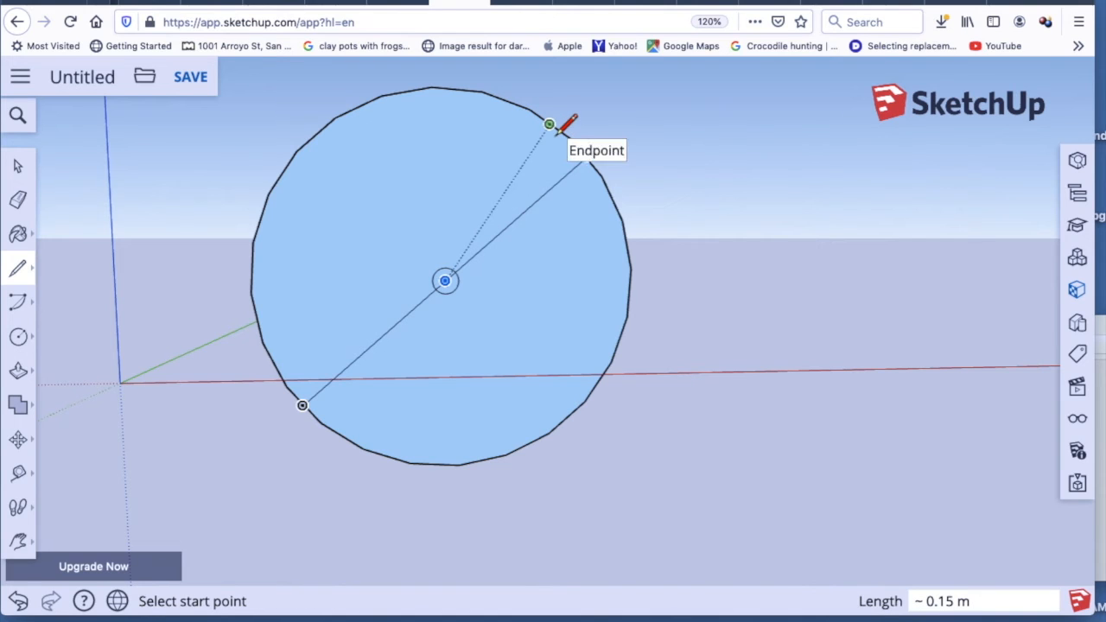
pyautogui.click(550, 126)
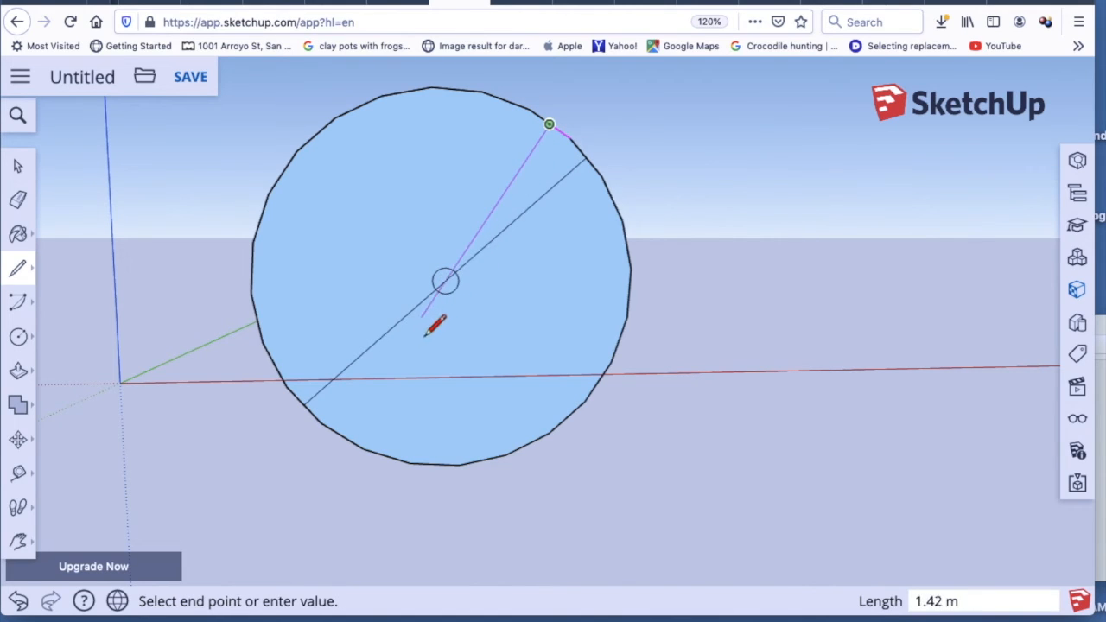
pyautogui.click(343, 436)
pyautogui.click(612, 198)
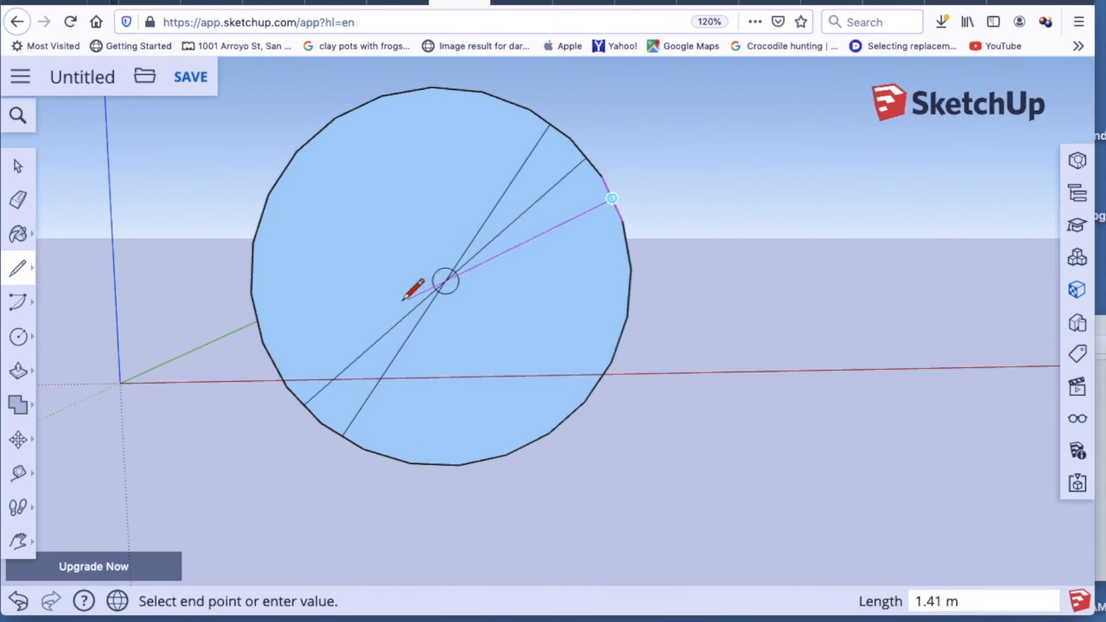
pyautogui.click(274, 363)
# Step: Check the emblem picture and draw a horizontal diameter as two lines of about 1.15 m from the disc's centre to the rim
pyautogui.click(1103, 550)
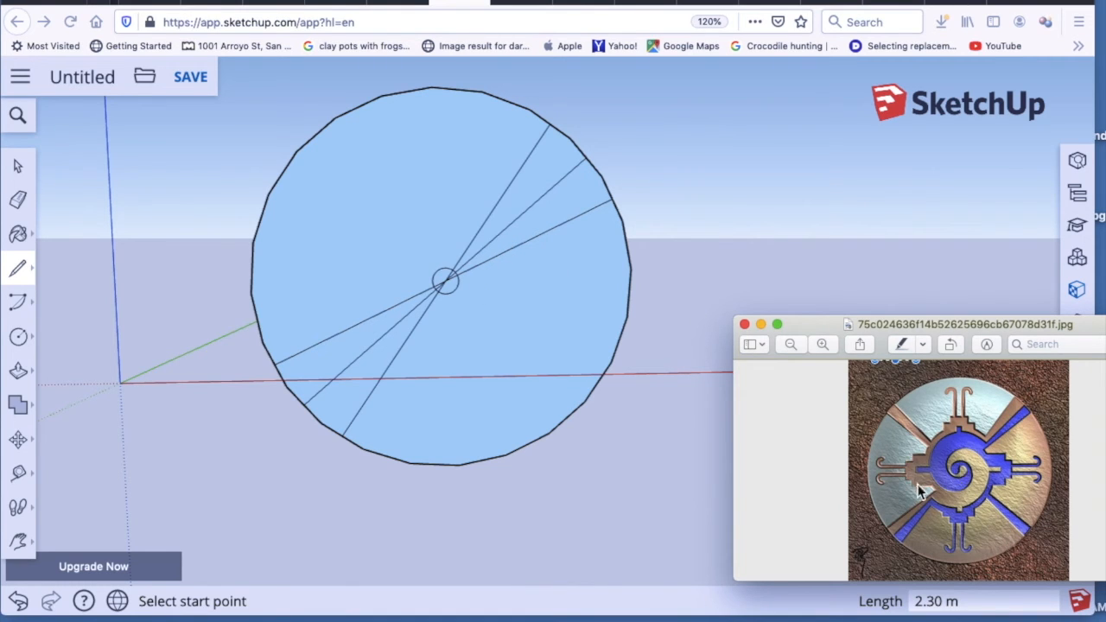
pyautogui.moveTo(866, 325)
pyautogui.mouseDown()
pyautogui.moveTo(757, 258)
pyautogui.moveTo(298, 102)
pyautogui.mouseUp()
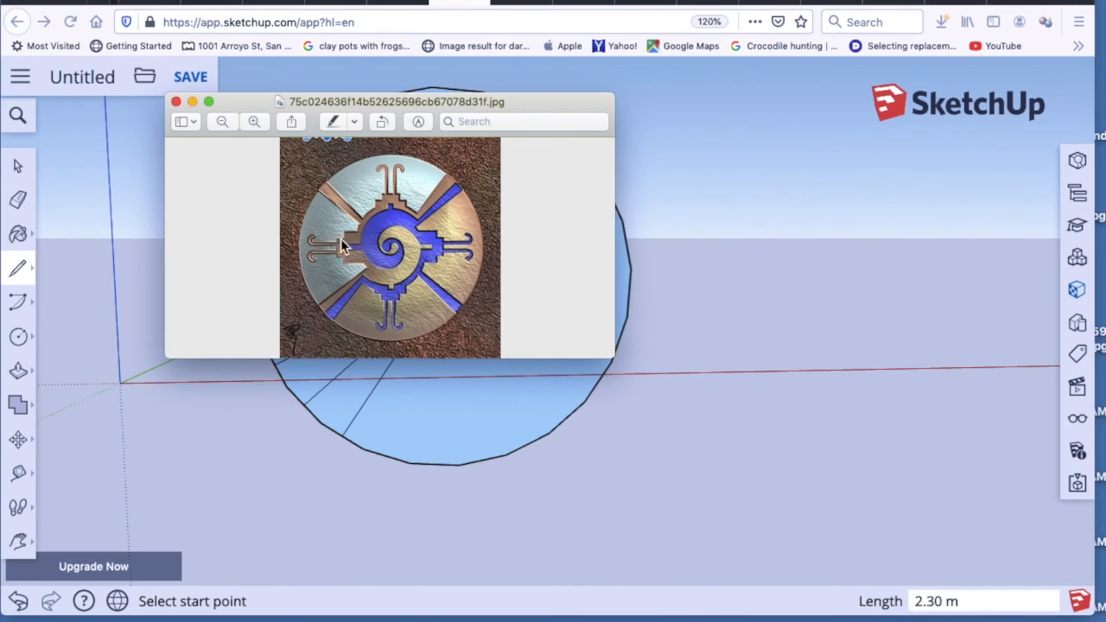
pyautogui.moveTo(251, 110); pyautogui.dragTo(796, 322)
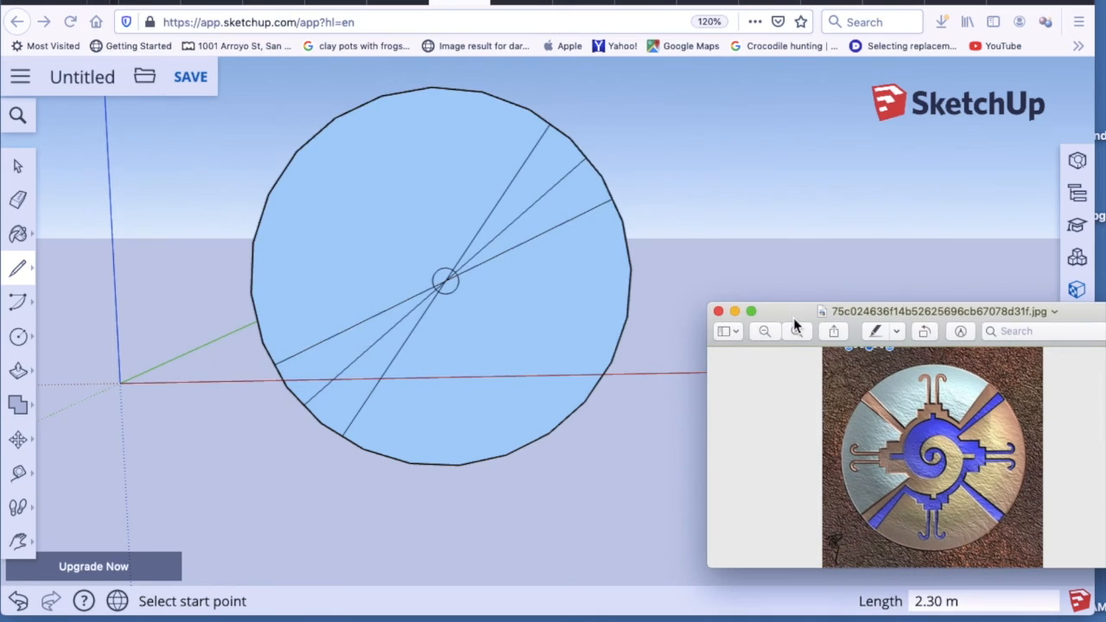
pyautogui.click(17, 273)
pyautogui.click(445, 282)
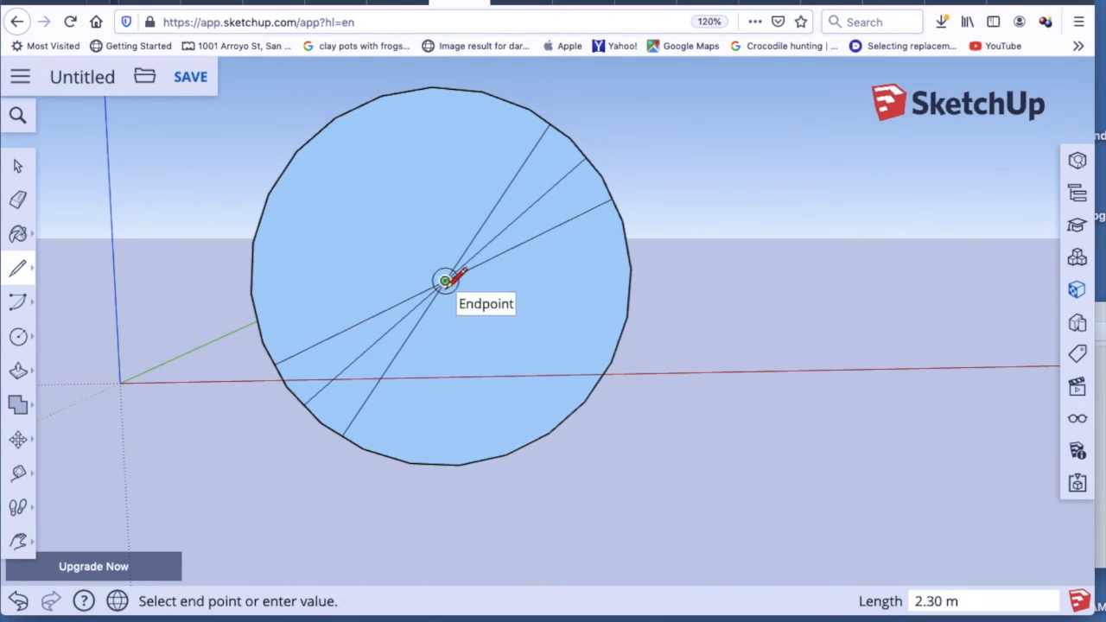
pyautogui.click(250, 282)
pyautogui.click(445, 280)
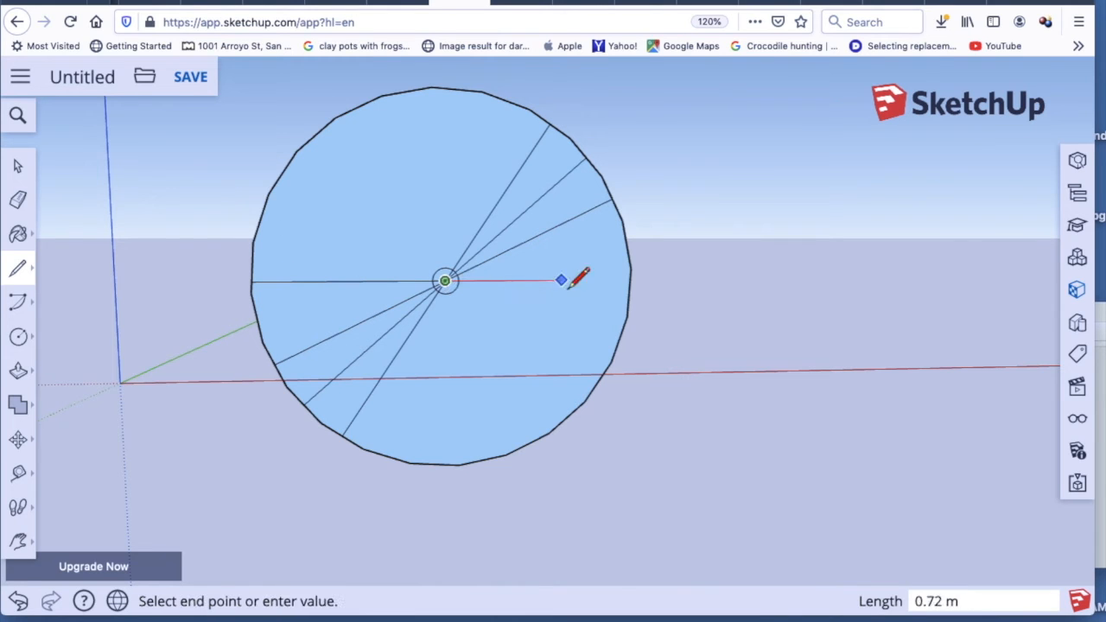
pyautogui.click(631, 280)
# Step: Check the emblem picture and draw two horizontal chords of about 2.26 m, one above and one below the horizontal diameter
pyautogui.click(1101, 499)
pyautogui.moveTo(1074, 318); pyautogui.dragTo(1027, 184)
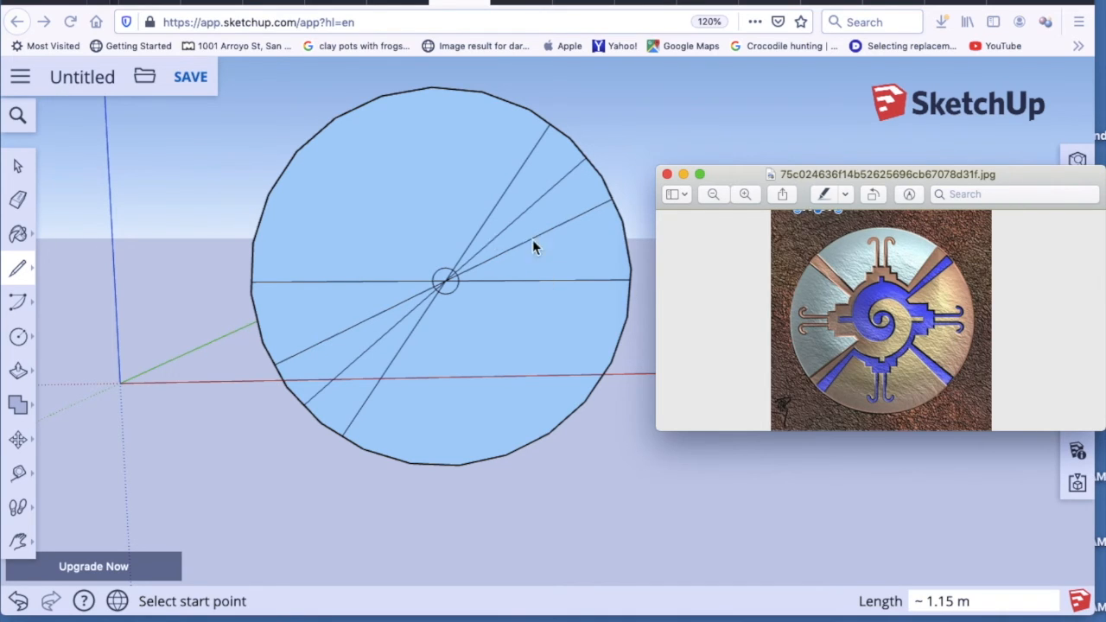
pyautogui.click(53, 279)
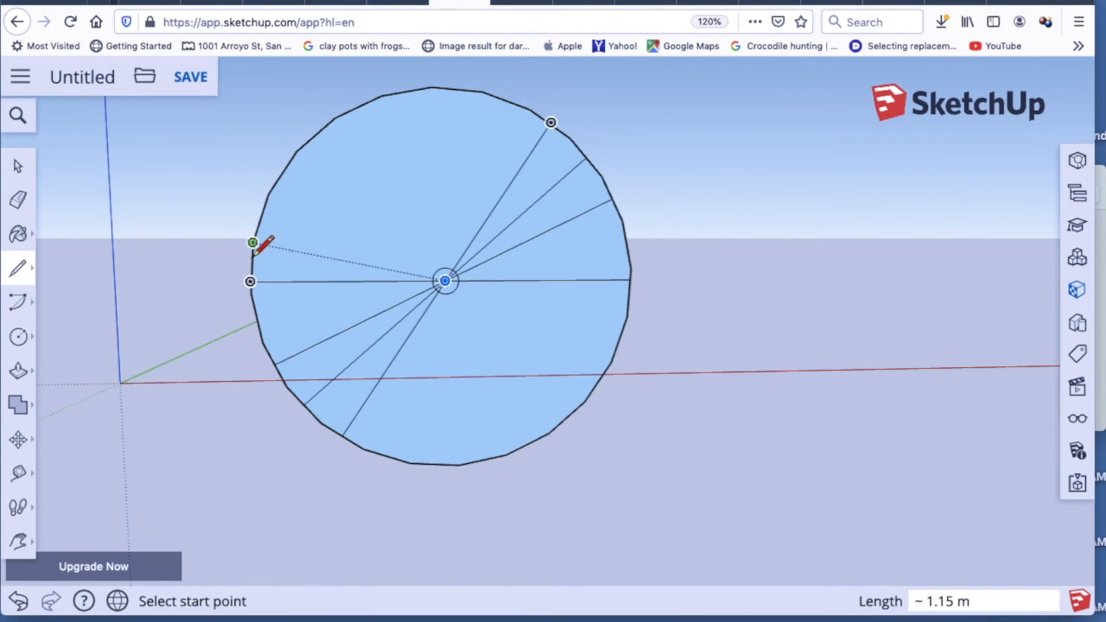
pyautogui.click(252, 242)
pyautogui.click(631, 242)
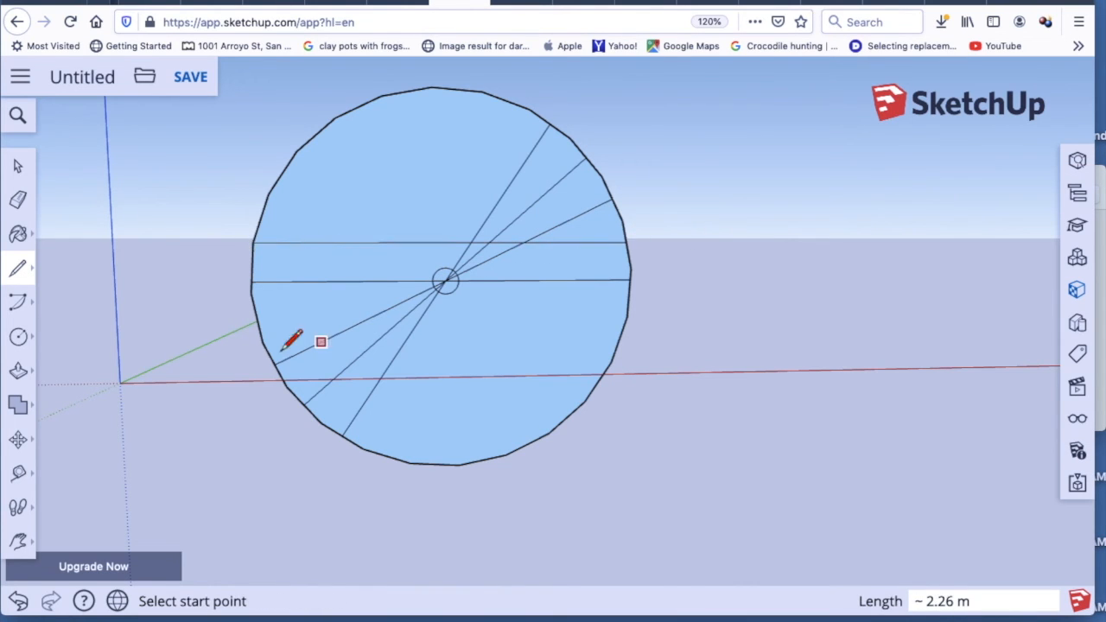
pyautogui.click(259, 325)
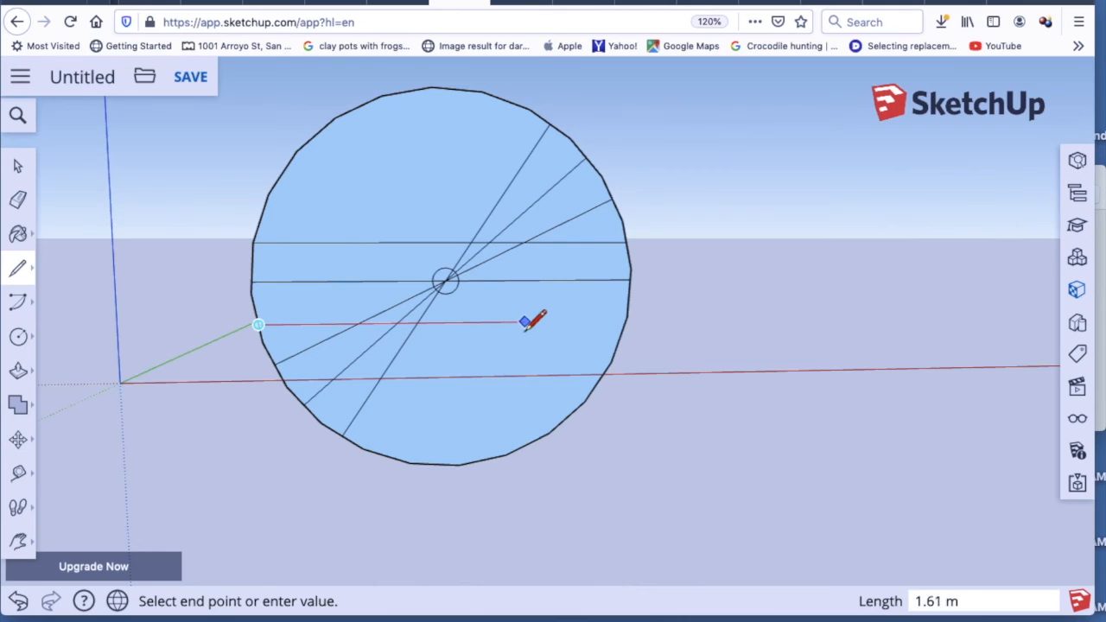
pyautogui.click(627, 317)
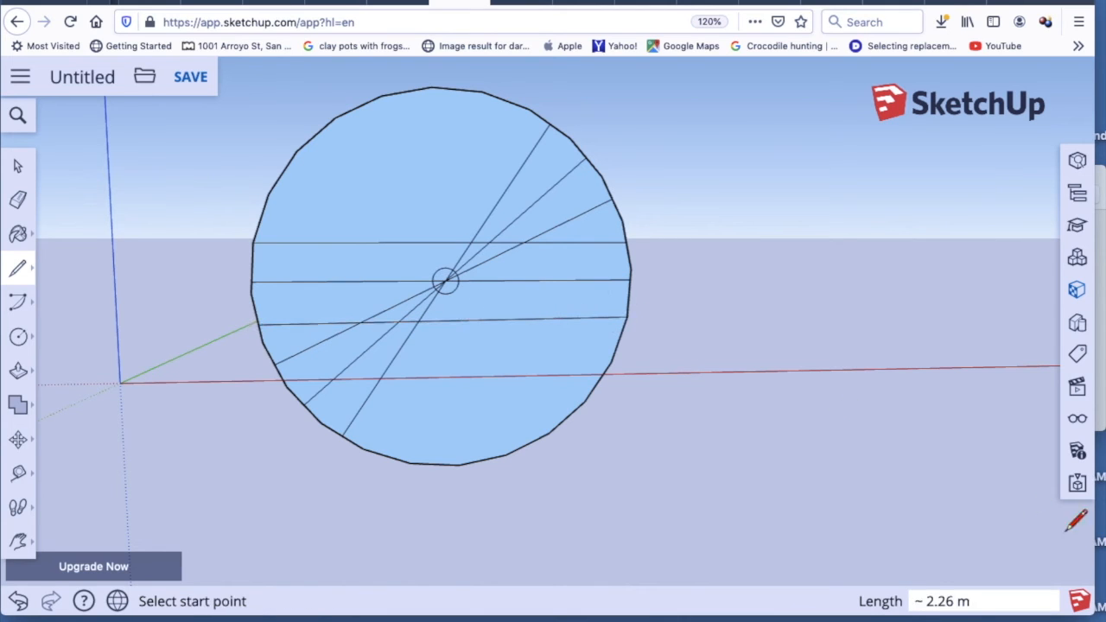
# Step: Compare with the emblem picture and draw a vertical line of about 0.47 m between the two chords, right of the centre circle
pyautogui.click(1102, 415)
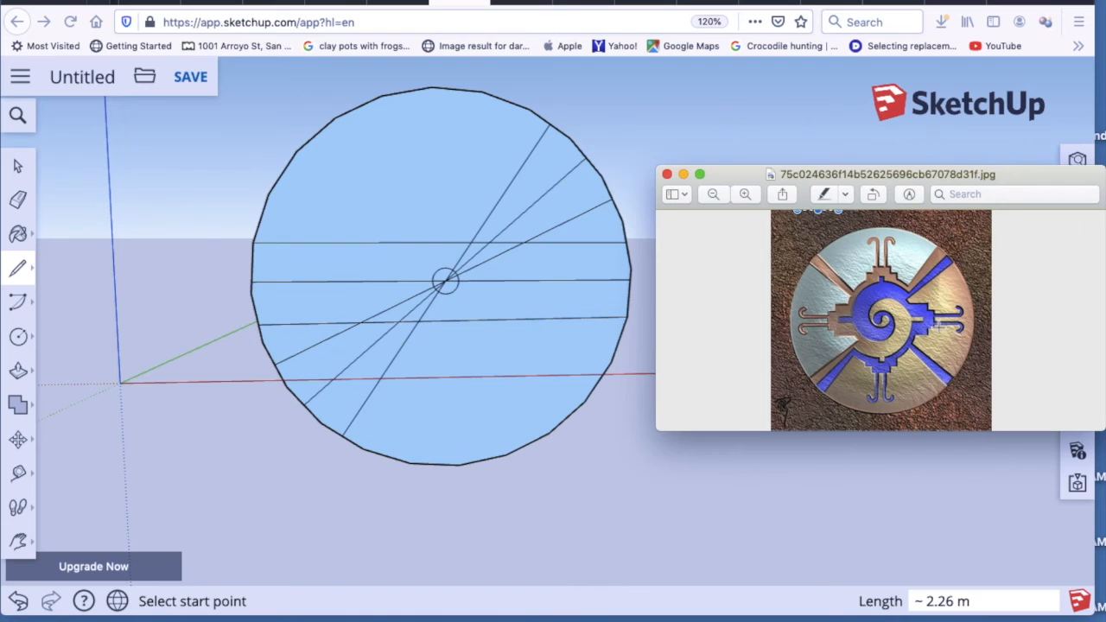
pyautogui.click(552, 244)
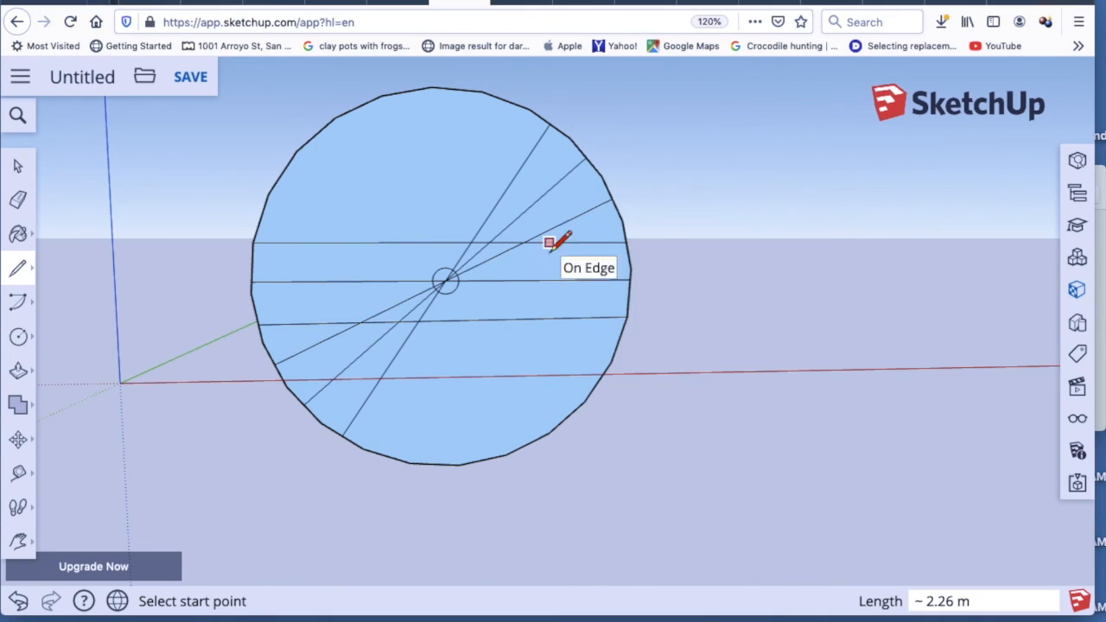
pyautogui.click(557, 318)
pyautogui.click(557, 244)
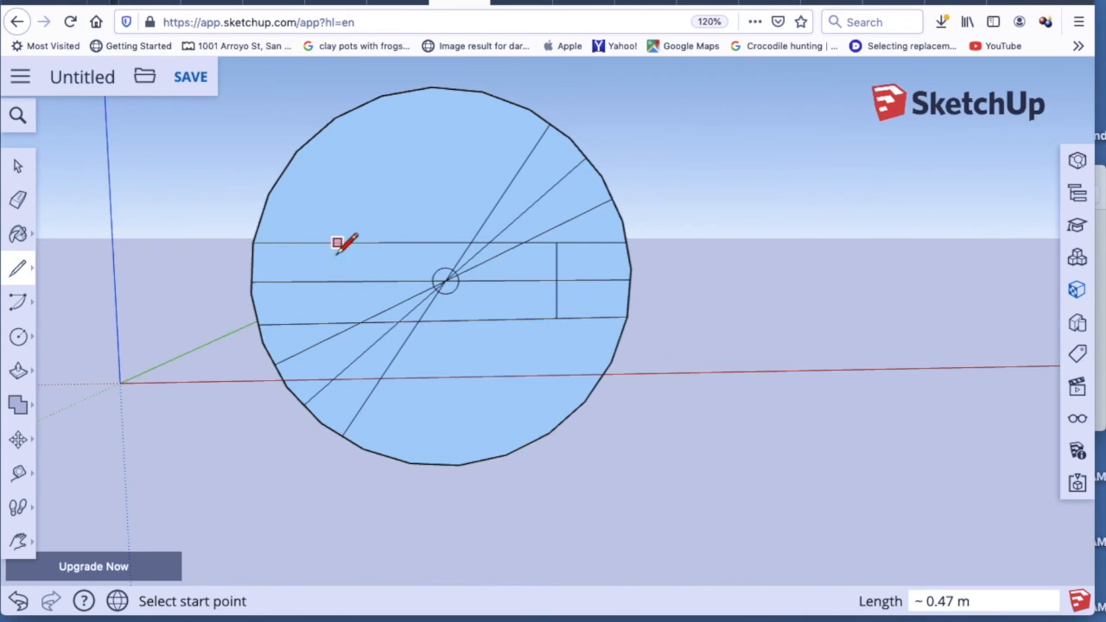
pyautogui.click(310, 323)
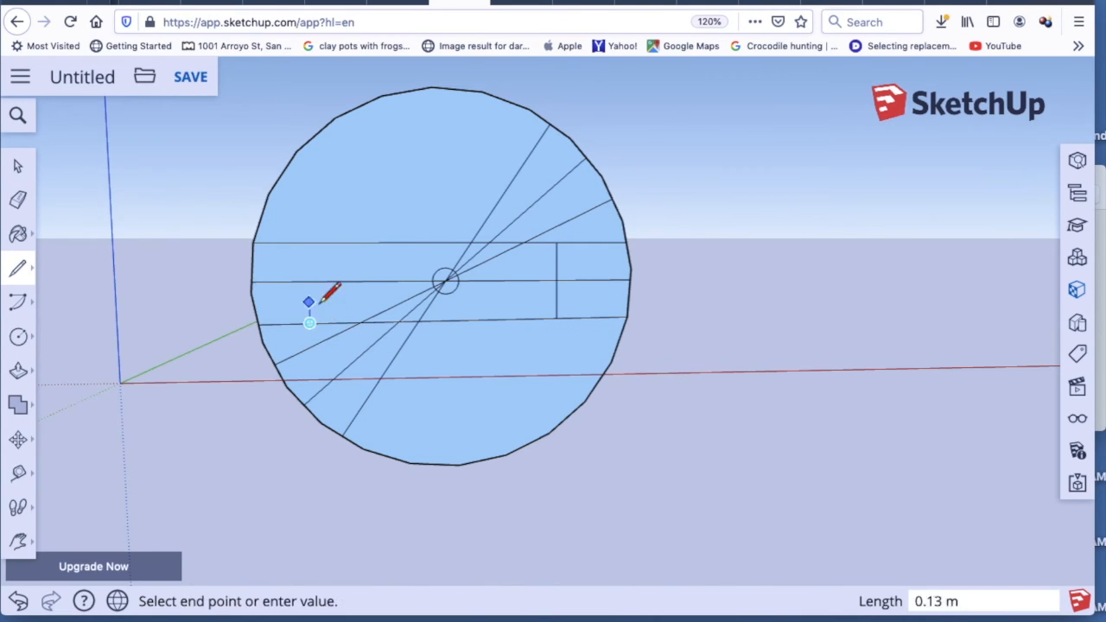
pyautogui.click(310, 244)
pyautogui.hotkey('ctrl', 'z')
# Step: Draw two vertical lines of about 0.49 m between the chords, one left of the centre circle and one just inside the right vertical line
pyautogui.click(334, 243)
pyautogui.click(335, 322)
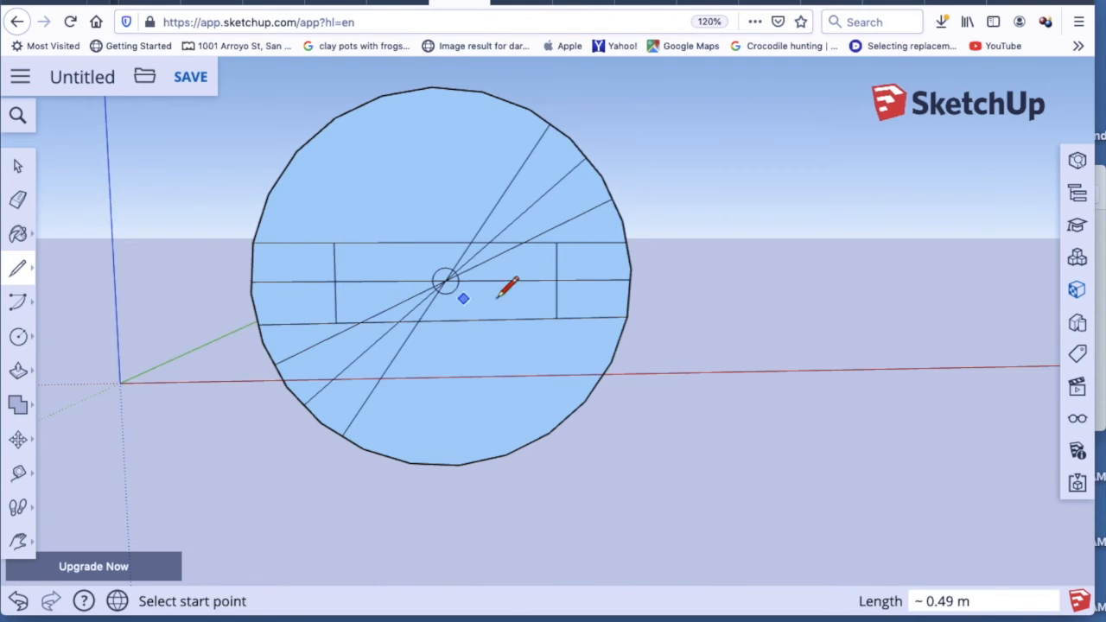
pyautogui.click(539, 242)
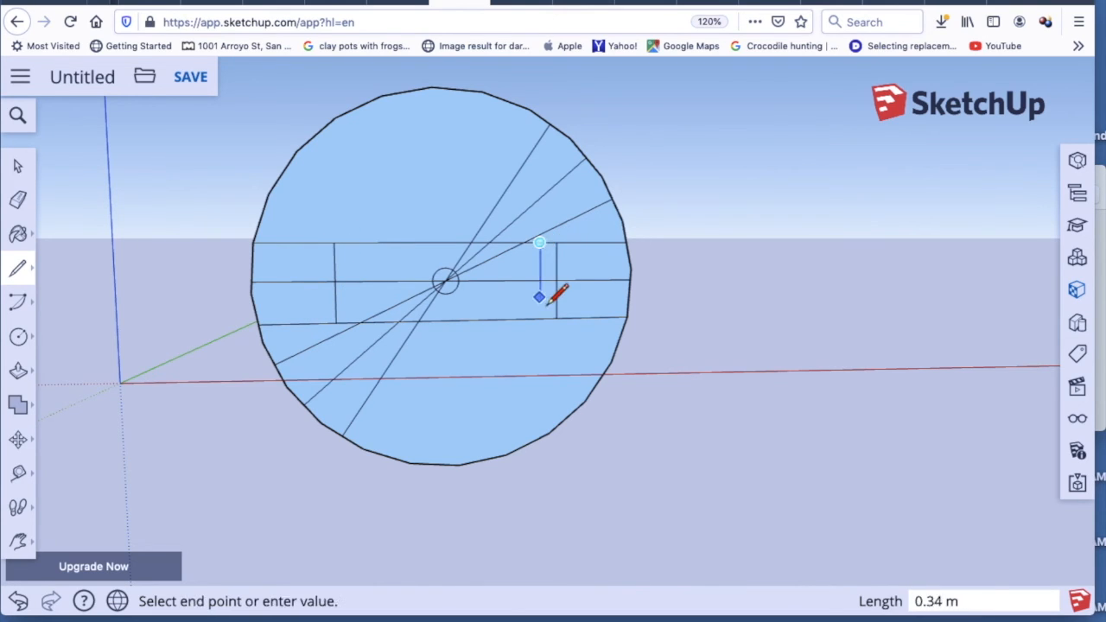
pyautogui.click(541, 319)
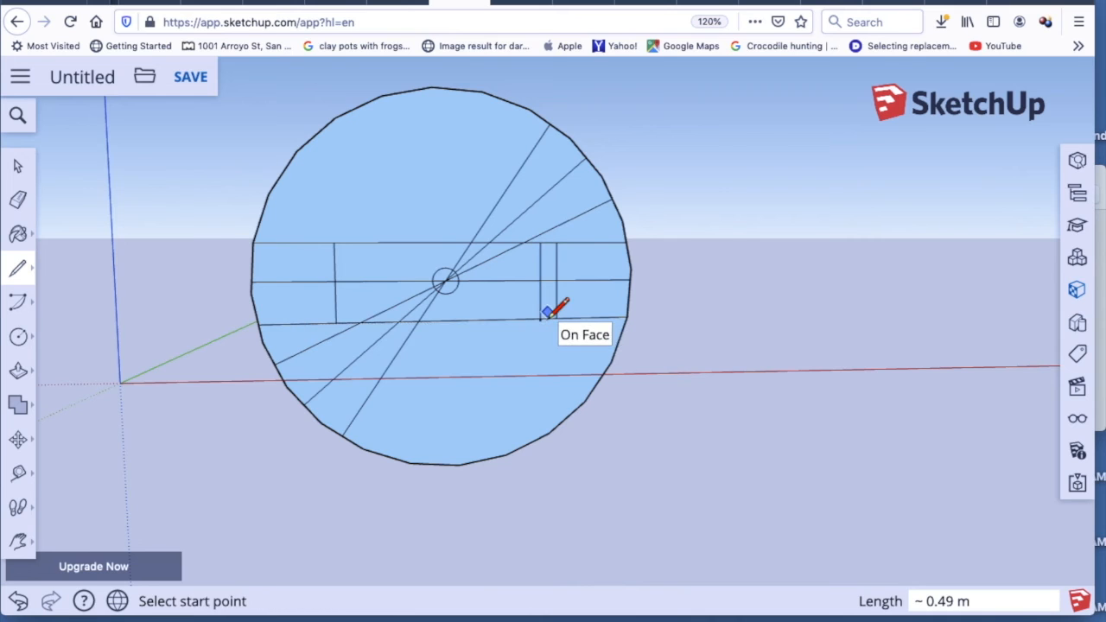
# Step: Redraw the inner right vertical line between the two chords and erase the outer vertical line beside it
pyautogui.scroll(3, 554, 234)
pyautogui.click(544, 218)
pyautogui.click(545, 411)
pyautogui.press('e')
pyautogui.click(574, 264)
pyautogui.click(575, 334)
pyautogui.scroll(-5, 563, 324)
# Step: Compare with the emblem picture and try a horizontal line of about 2.29 m midway between the upper chord and the diameter, undoing it
pyautogui.click(1103, 421)
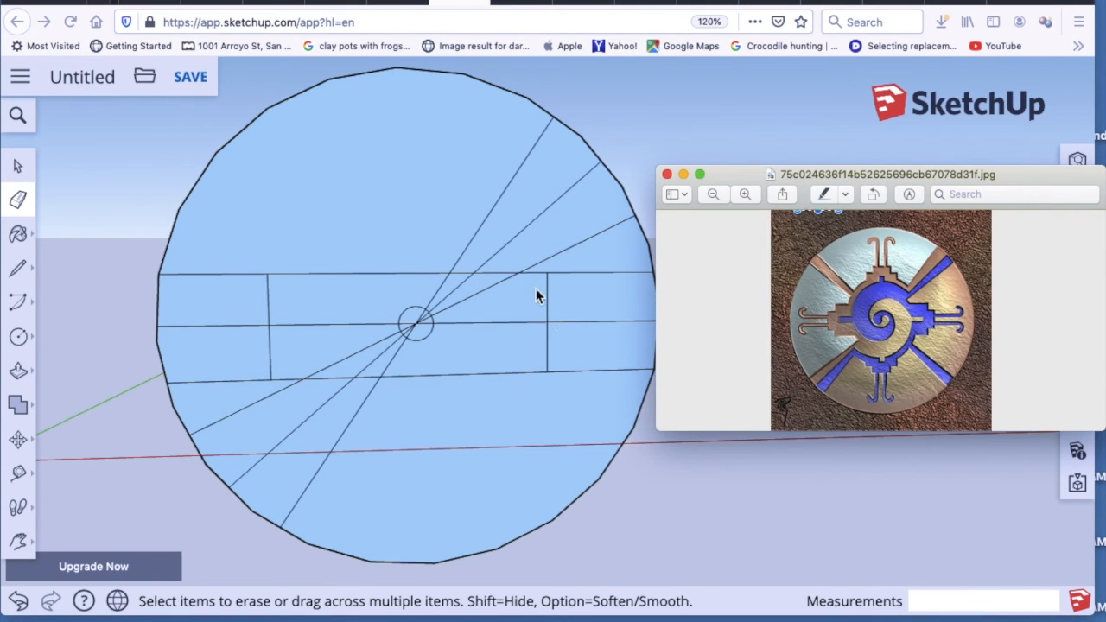
pyautogui.click(115, 295)
pyautogui.click(17, 269)
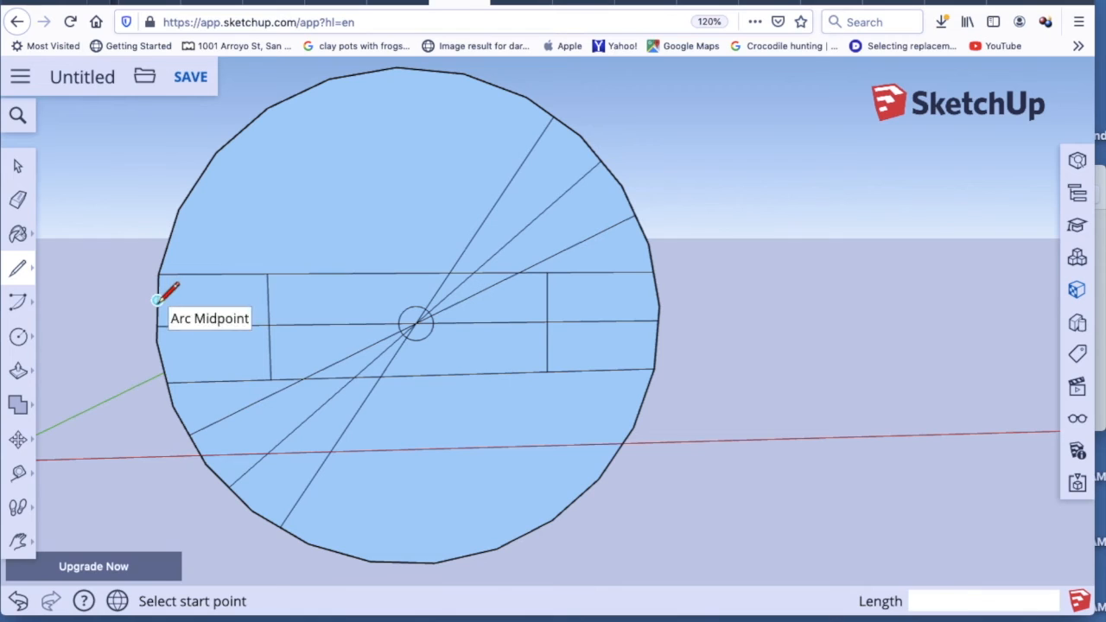
pyautogui.click(157, 300)
pyautogui.click(655, 299)
pyautogui.click(1103, 412)
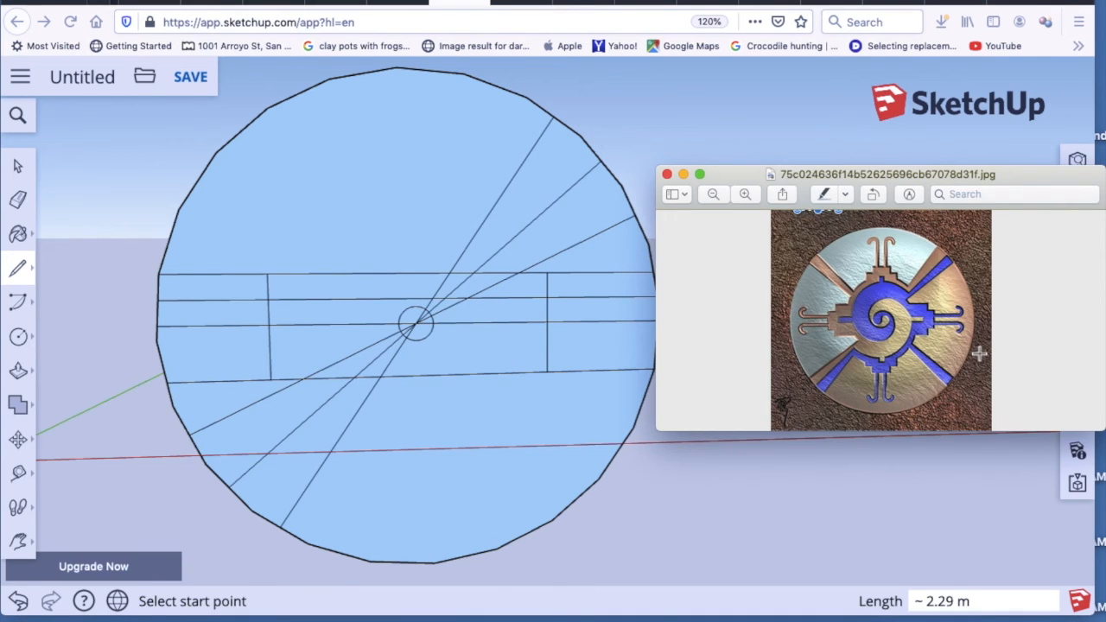
pyautogui.click(564, 439)
pyautogui.press('super+z')
pyautogui.click(158, 299)
pyautogui.press('Escape')
# Step: Draw a horizontal line from rim to rim just below the upper chord
pyautogui.click(161, 285)
pyautogui.click(654, 284)
pyautogui.click(161, 362)
pyautogui.click(270, 364)
pyautogui.scroll(3, 151, 369)
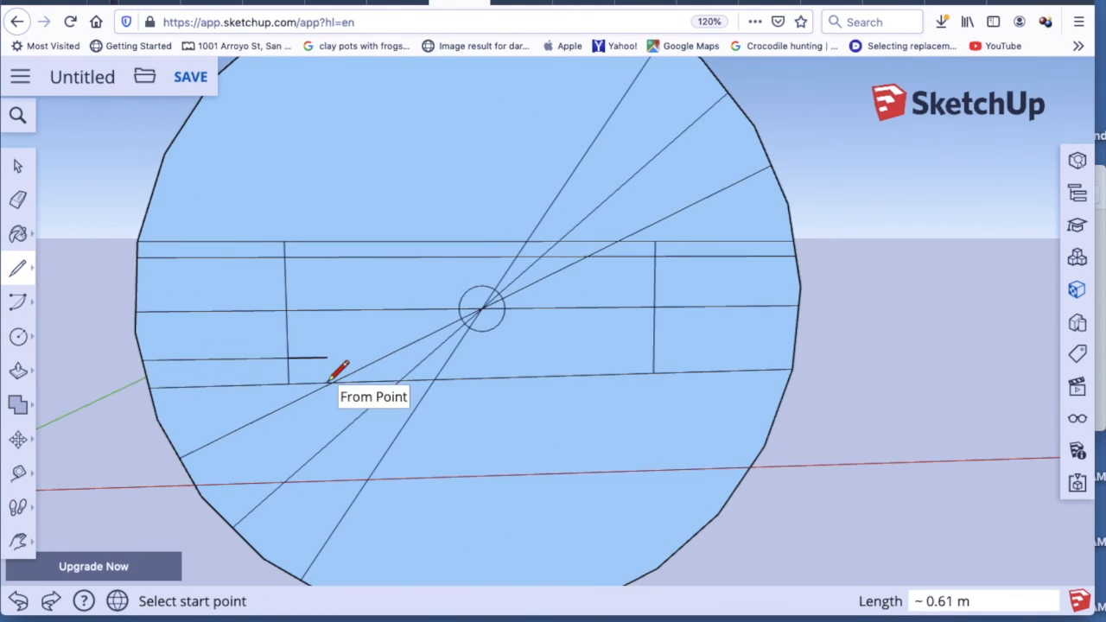
pyautogui.scroll(3, 156, 373)
pyautogui.click(144, 375)
pyautogui.press('Escape')
# Step: Draw a line across the disc just above the lower chord, completing it with a segment of about 0.53 m from the right vertical to the rim
pyautogui.click(141, 366)
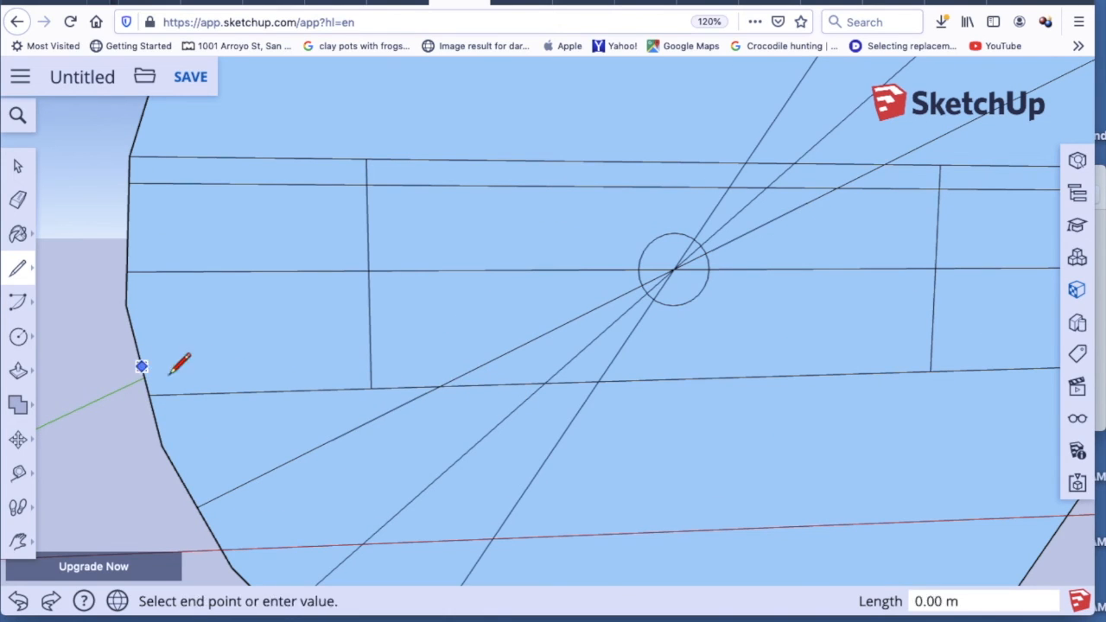
pyautogui.click(1091, 336)
pyautogui.hotkey('ctrl', 'Left')
pyautogui.hotkey('ctrl', 'Right')
pyautogui.scroll(-5, 311, 522)
pyautogui.press('e')
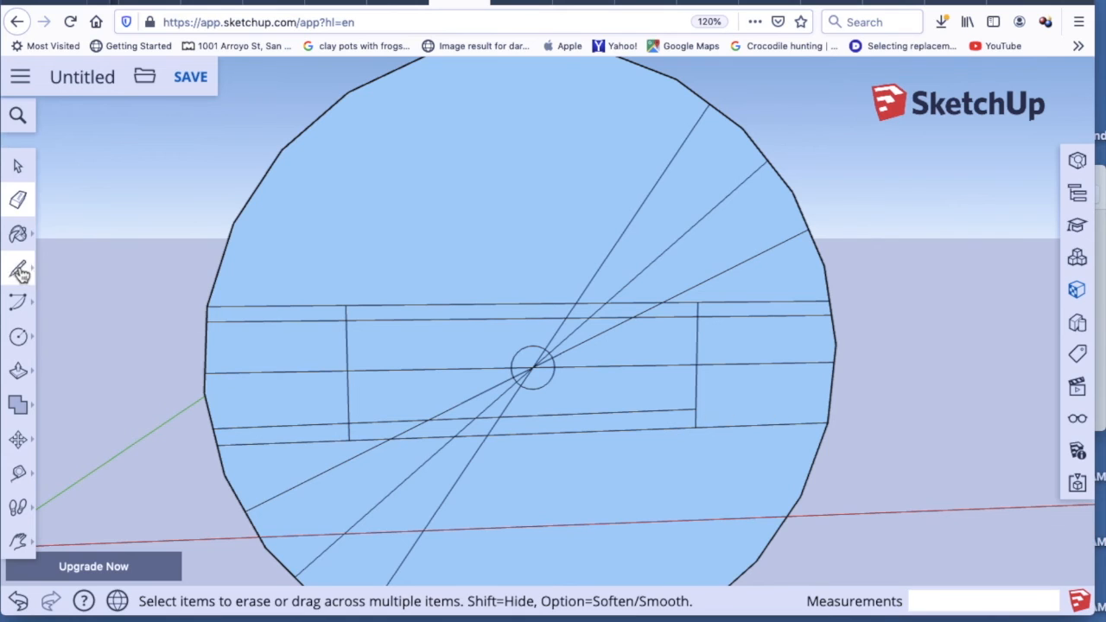
pyautogui.click(19, 270)
pyautogui.click(696, 409)
pyautogui.click(828, 404)
# Step: Check the emblem picture and draw a second inner horizontal line below the upper pair, running across the disc to the opposite rim
pyautogui.click(1099, 409)
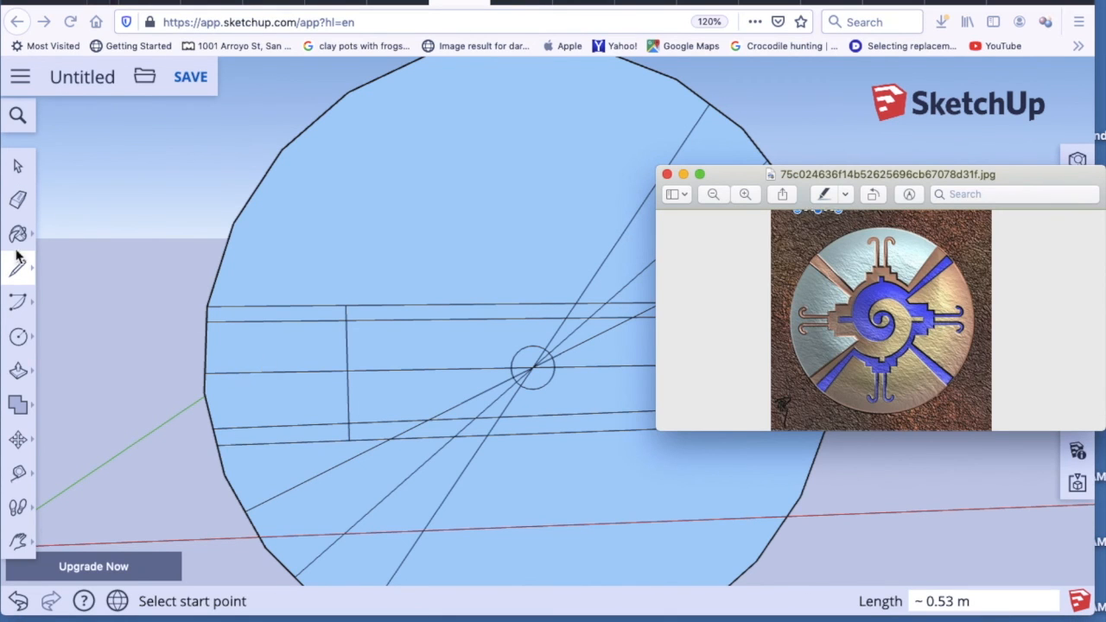
pyautogui.click(208, 342)
pyautogui.scroll(5, 242, 321)
pyautogui.click(120, 317)
pyautogui.click(1054, 292)
pyautogui.scroll(-5, 921, 481)
pyautogui.click(17, 541)
pyautogui.moveTo(605, 418); pyautogui.dragTo(167, 281)
pyautogui.click(18, 268)
pyautogui.click(524, 279)
pyautogui.click(787, 276)
# Step: Try to draw a matching horizontal line above the lower pair in two segments, undoing the second segment
pyautogui.scroll(3, 795, 333)
pyautogui.scroll(2, 861, 346)
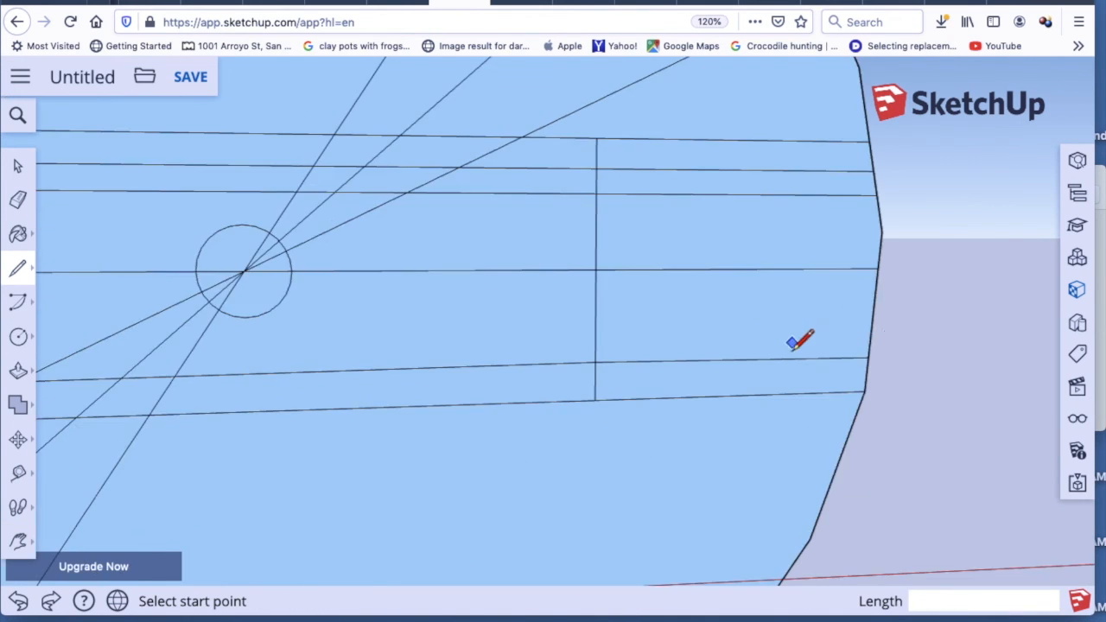
pyautogui.scroll(3, 874, 338)
pyautogui.click(873, 343)
pyautogui.click(221, 347)
pyautogui.scroll(-1, 225, 341)
pyautogui.scroll(-6, 553, 443)
pyautogui.click(507, 431)
pyautogui.click(217, 437)
pyautogui.press('super+z')
# Step: Try to continue the partial line above the lower pair to the opposite rim, and erase its remaining piece beside the right rim
pyautogui.scroll(2, 217, 436)
pyautogui.click(727, 430)
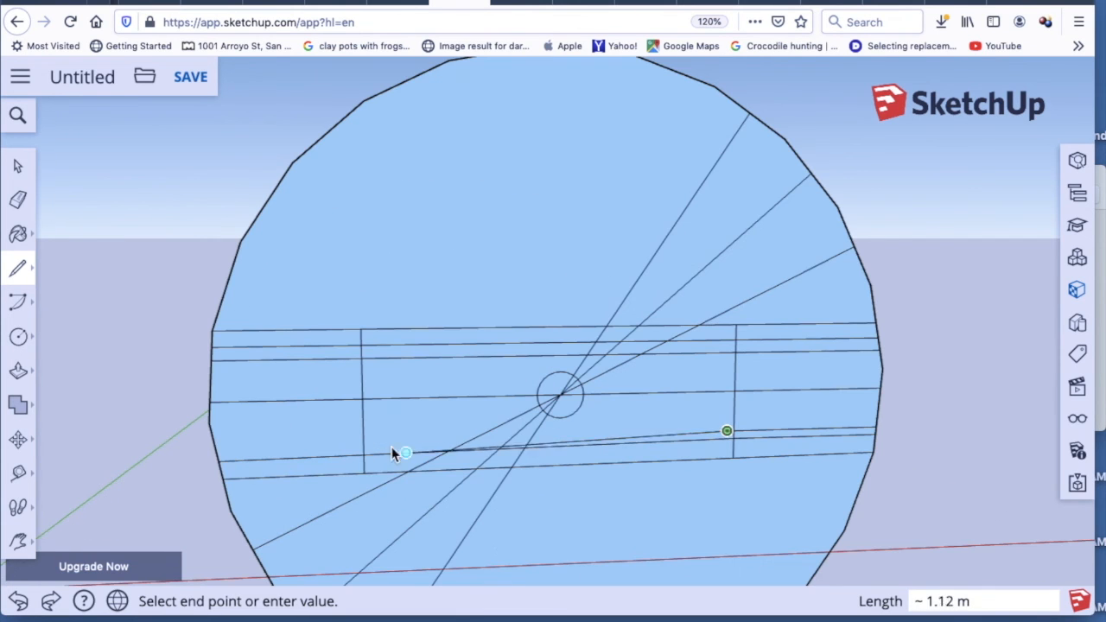
pyautogui.click(213, 446)
pyautogui.scroll(-2, 336, 389)
pyautogui.scroll(3, 623, 430)
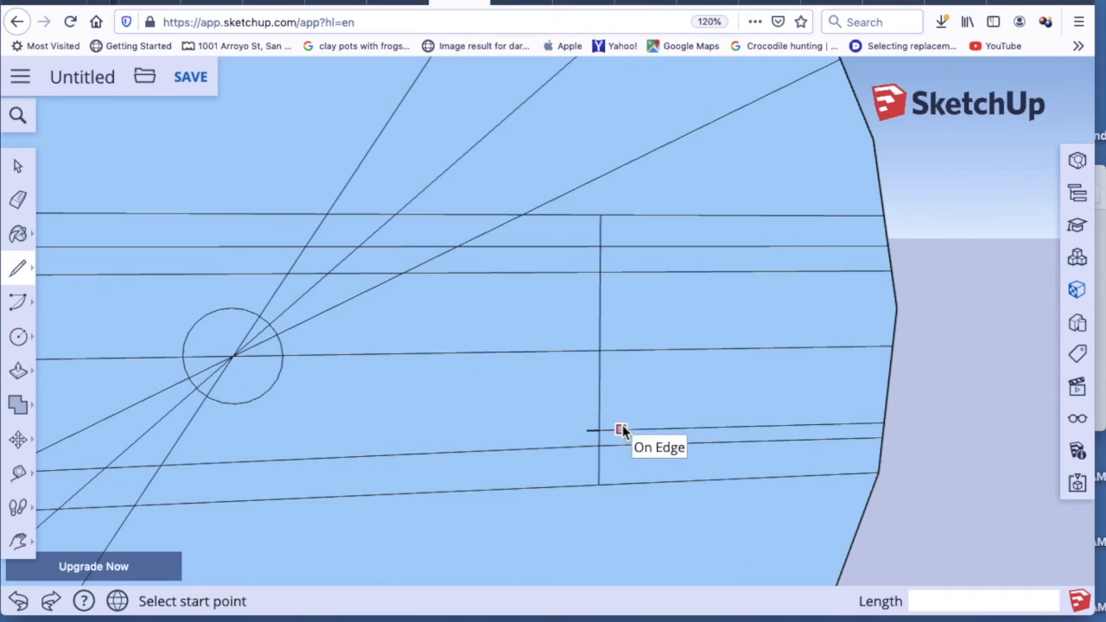
pyautogui.press('e')
pyautogui.click(803, 430)
# Step: Draw a horizontal line above the lower pair across the disc to the opposite rim, finishing with a segment about 0.85 m long
pyautogui.press('l')
pyautogui.click(884, 409)
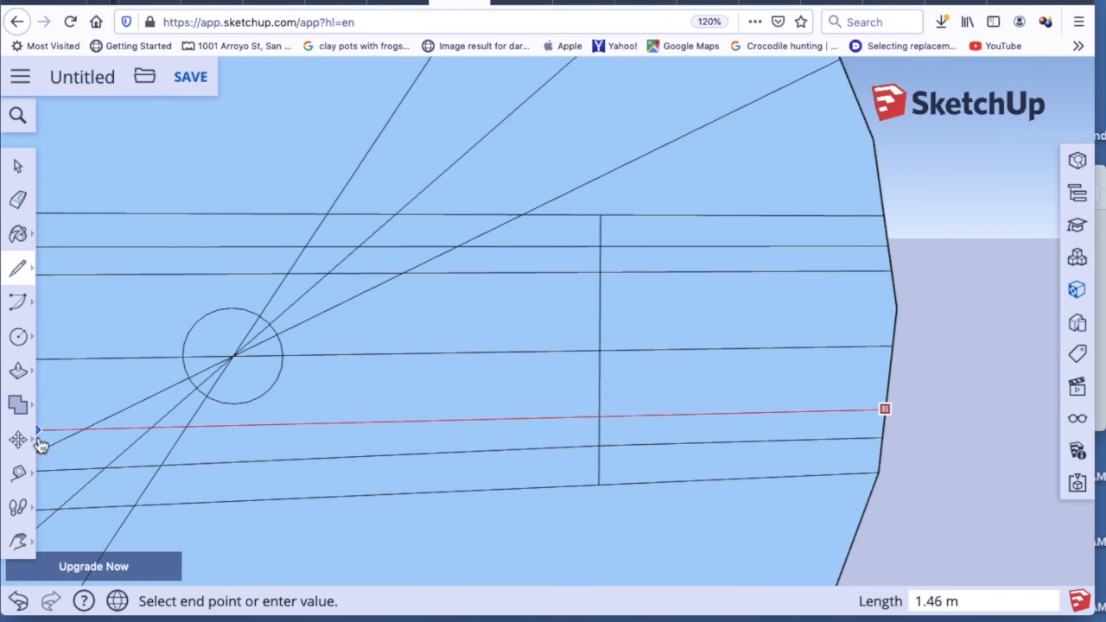
pyautogui.click(49, 444)
pyautogui.scroll(-4, 59, 444)
pyautogui.click(18, 541)
pyautogui.moveTo(145, 476); pyautogui.dragTo(607, 484)
pyautogui.click(18, 268)
pyautogui.click(526, 452)
pyautogui.click(309, 457)
# Step: Check the emblem picture and erase the outer ends of the top and bottom horizontal lines beyond the two verticals
pyautogui.click(1099, 421)
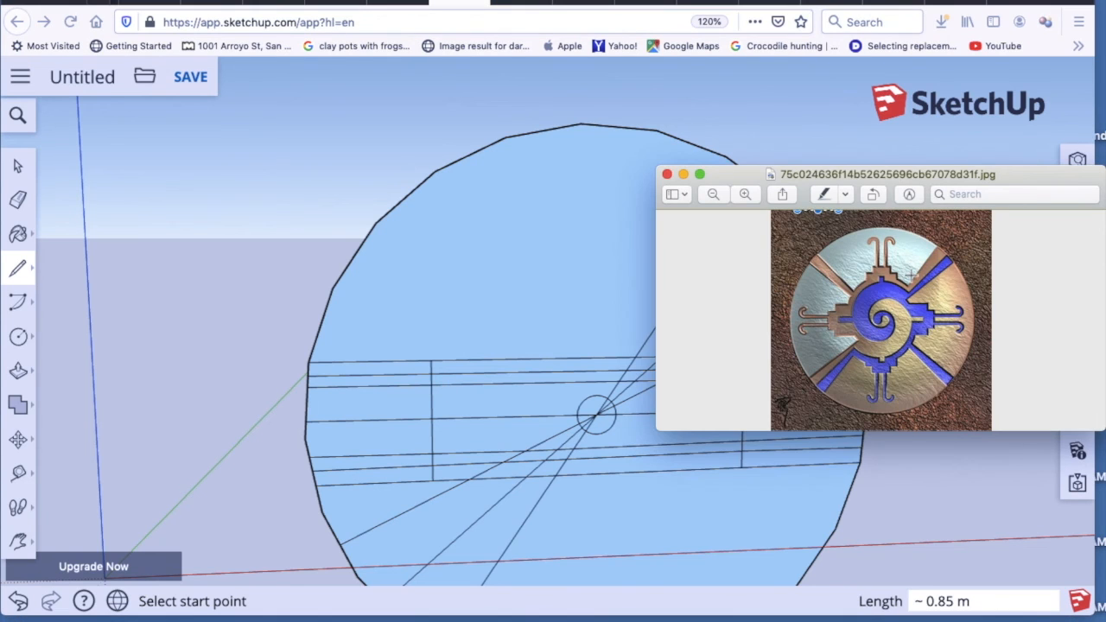
pyautogui.scroll(2, 607, 436)
pyautogui.click(376, 351)
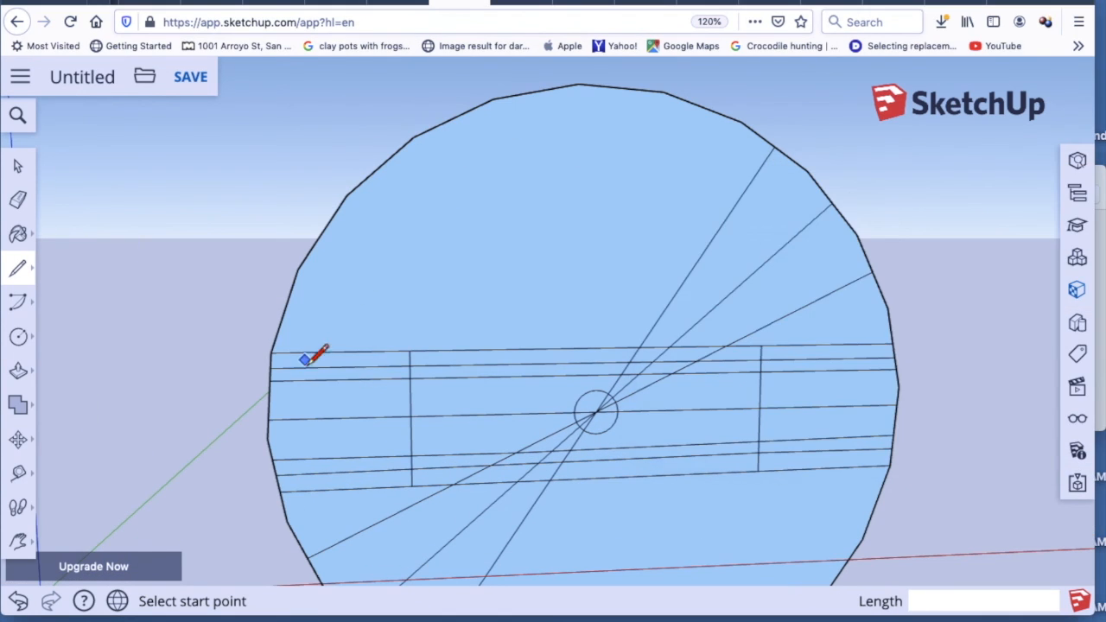
pyautogui.press('e')
pyautogui.click(342, 353)
pyautogui.click(826, 344)
pyautogui.click(346, 489)
pyautogui.click(825, 468)
# Step: Draw a short vertical about 0.26 m long just outside each existing vertical, between the innermost upper and lower lines
pyautogui.press('super+Tab')
pyautogui.click(344, 367)
pyautogui.press('l')
pyautogui.press('super+Tab')
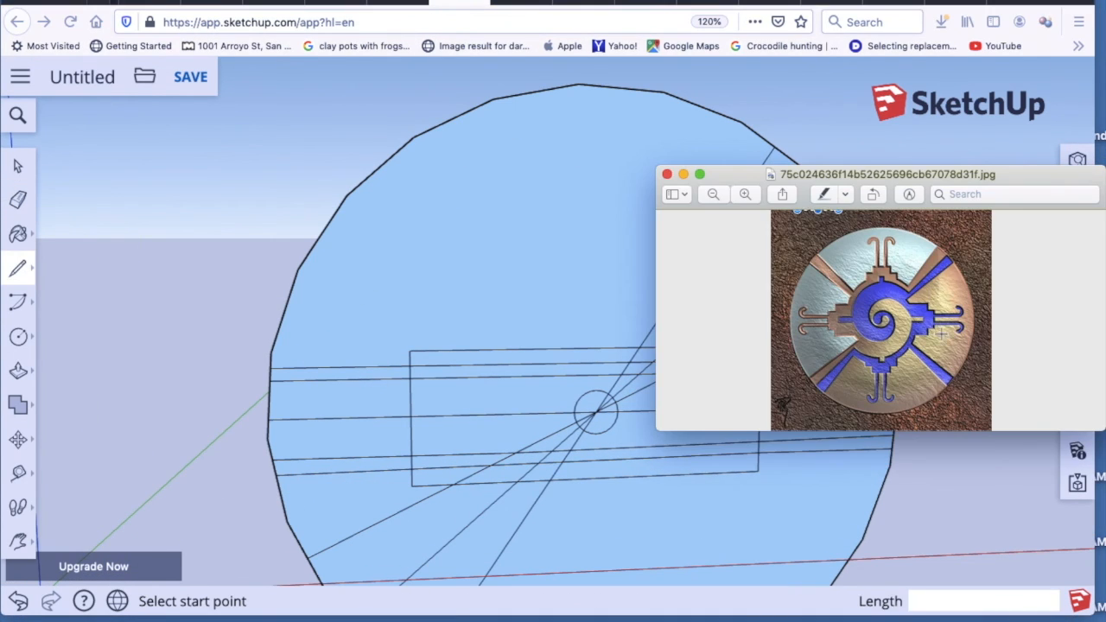
pyautogui.click(388, 379)
pyautogui.click(389, 456)
pyautogui.click(784, 372)
pyautogui.click(783, 441)
pyautogui.press('super+z')
pyautogui.click(779, 372)
pyautogui.click(778, 441)
pyautogui.click(1100, 259)
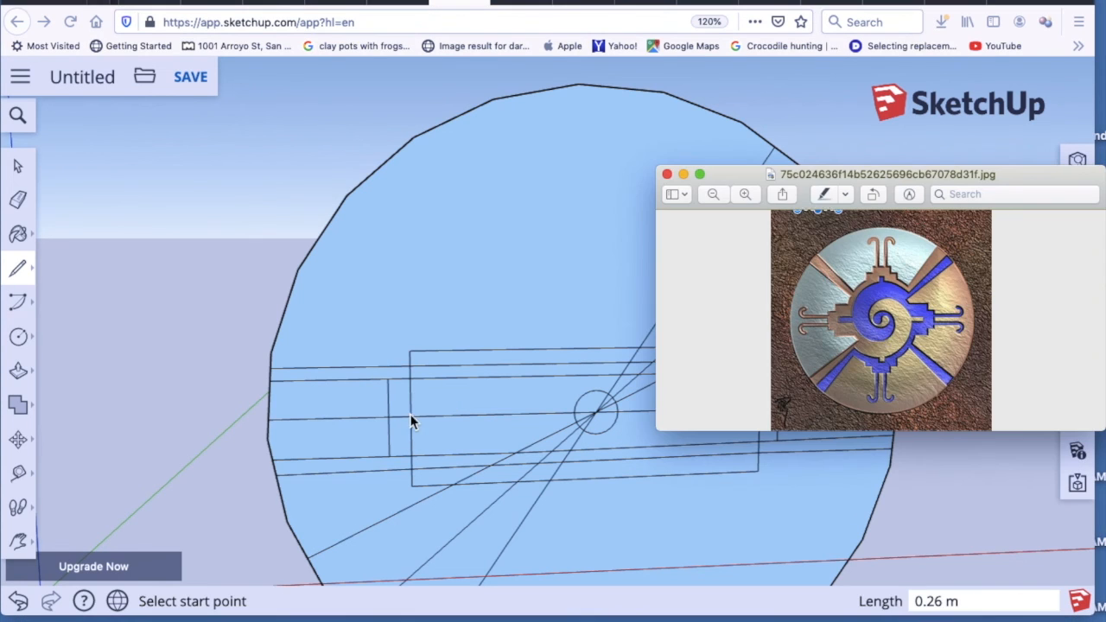
# Step: Erase the middle pieces of the two original verticals and the second upper and lower horizontal lines between them
pyautogui.click(412, 421)
pyautogui.press('e')
pyautogui.moveTo(418, 433); pyautogui.dragTo(405, 407)
pyautogui.moveTo(769, 415); pyautogui.dragTo(756, 395)
pyautogui.press('super+Tab')
pyautogui.press('super+Tab')
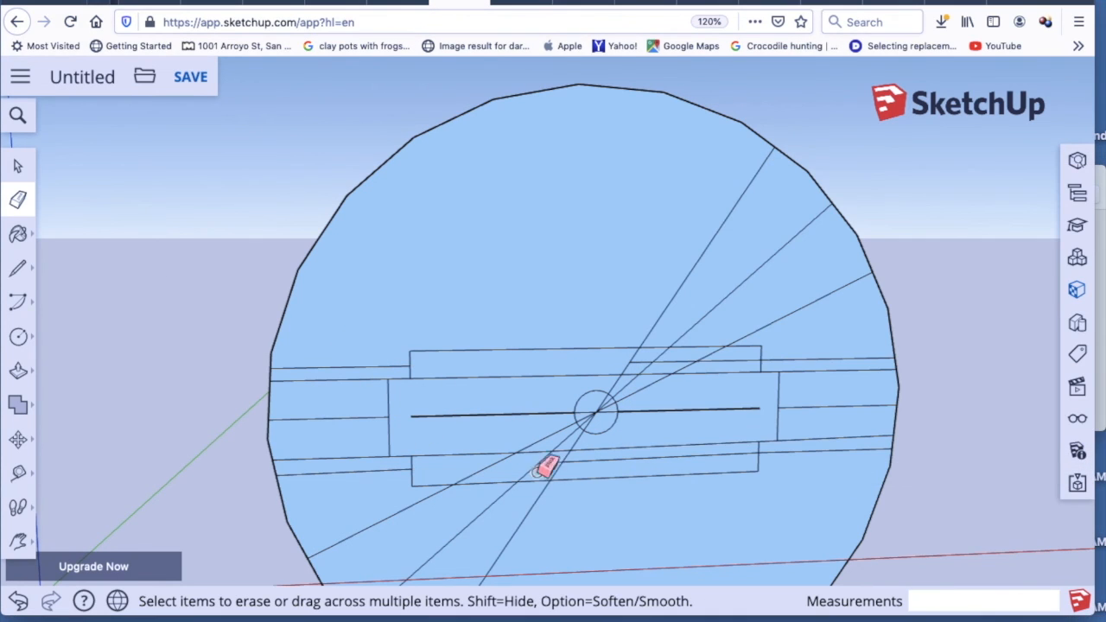
pyautogui.press('super+Tab')
pyautogui.press('super+Tab')
pyautogui.press('super+Tab')
# Step: Erase the horizontal line ends between the outer short verticals and the rim on both sides of the disc
pyautogui.moveTo(329, 354); pyautogui.dragTo(333, 484)
pyautogui.moveTo(826, 462); pyautogui.dragTo(843, 350)
pyautogui.click(1100, 225)
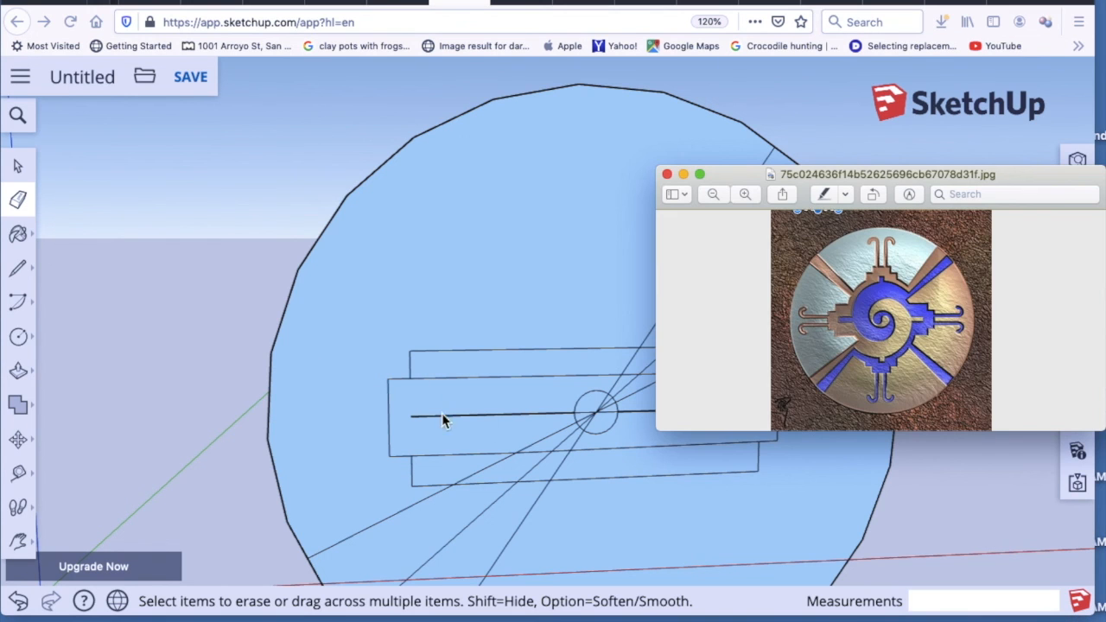
# Step: Draw two verticals just inside the ends of the wide central box, between its upper and lower edges
pyautogui.click(17, 268)
pyautogui.press('super+Tab')
pyautogui.click(423, 379)
pyautogui.click(422, 454)
pyautogui.click(744, 372)
pyautogui.click(743, 441)
pyautogui.press('super+Tab')
# Step: Erase the centre line's stubs outside the two new inner verticals and move the emblem picture clear of the disc
pyautogui.moveTo(886, 174); pyautogui.dragTo(248, 59)
pyautogui.click(14, 199)
pyautogui.click(417, 415)
pyautogui.click(752, 409)
pyautogui.press('super+Tab')
pyautogui.moveTo(704, 172); pyautogui.dragTo(828, 56)
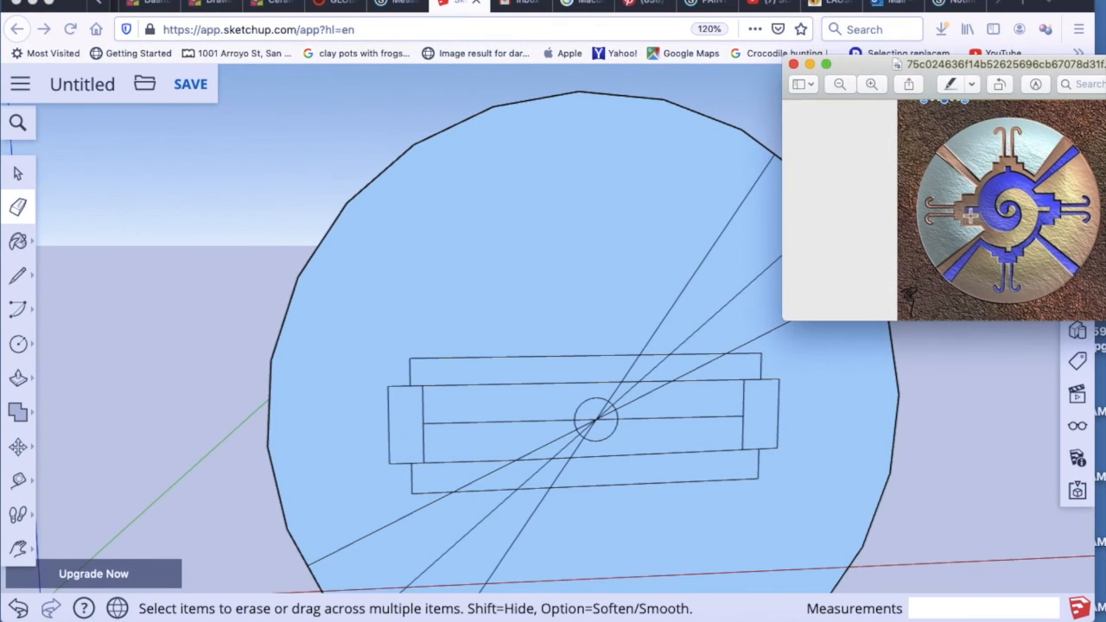
# Step: Draw two lines between the inner verticals, one just above and one just below the centre line
pyautogui.click(17, 275)
pyautogui.click(423, 412)
pyautogui.scroll(3, 430, 414)
pyautogui.click(743, 406)
pyautogui.scroll(2, 422, 432)
pyautogui.click(423, 433)
pyautogui.scroll(-4, 585, 441)
pyautogui.click(743, 425)
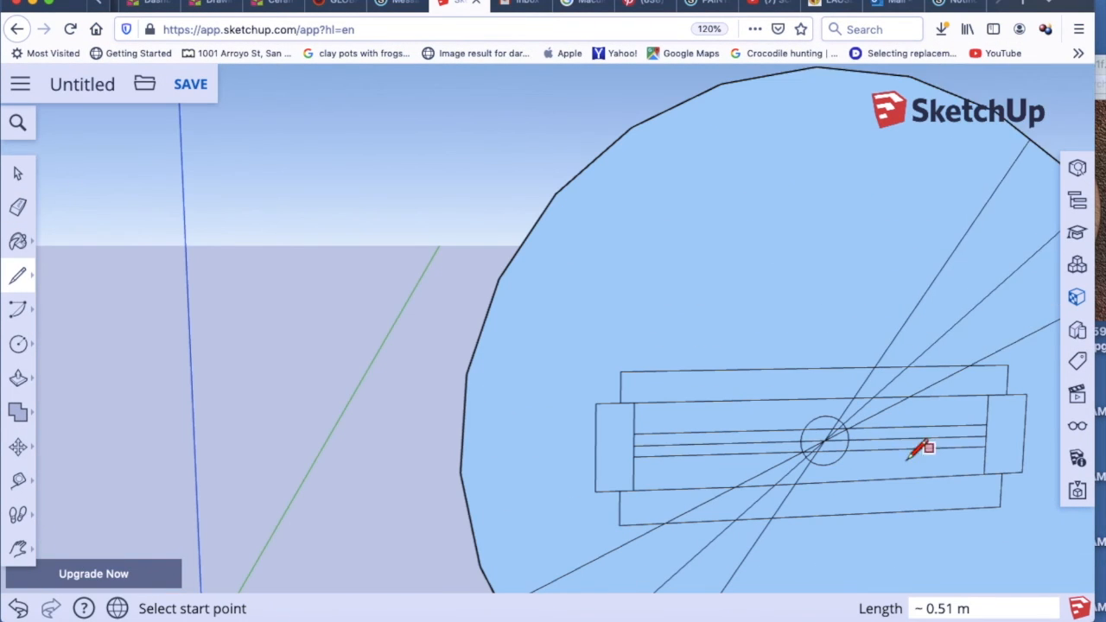
# Step: Check the emblem picture and draw a short slanted segment across the narrow central band, left of the small circle
pyautogui.press('super+Tab')
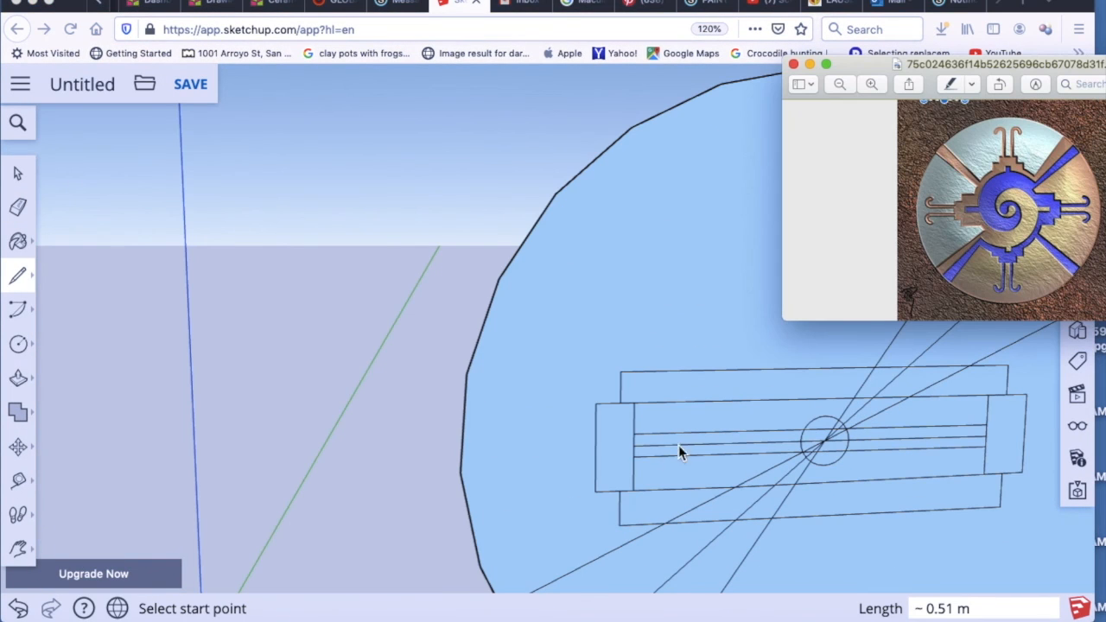
pyautogui.click(690, 370)
pyautogui.scroll(4, 710, 458)
pyautogui.click(696, 402)
pyautogui.click(726, 471)
# Step: Draw a short slanted segment linking the bottom edge of the stepped box to the lowest diagonal
pyautogui.scroll(-3, 683, 372)
pyautogui.press('super+Tab')
pyautogui.click(556, 522)
pyautogui.click(581, 527)
pyautogui.click(588, 541)
# Step: Erase the bottom edge piece beside the short connector and the lowest diagonal's piece crossing the lower box
pyautogui.click(1102, 278)
pyautogui.click(17, 207)
pyautogui.moveTo(600, 522); pyautogui.dragTo(606, 536)
pyautogui.press('super+Tab')
pyautogui.scroll(-2, 810, 453)
pyautogui.click(718, 481)
pyautogui.click(1101, 260)
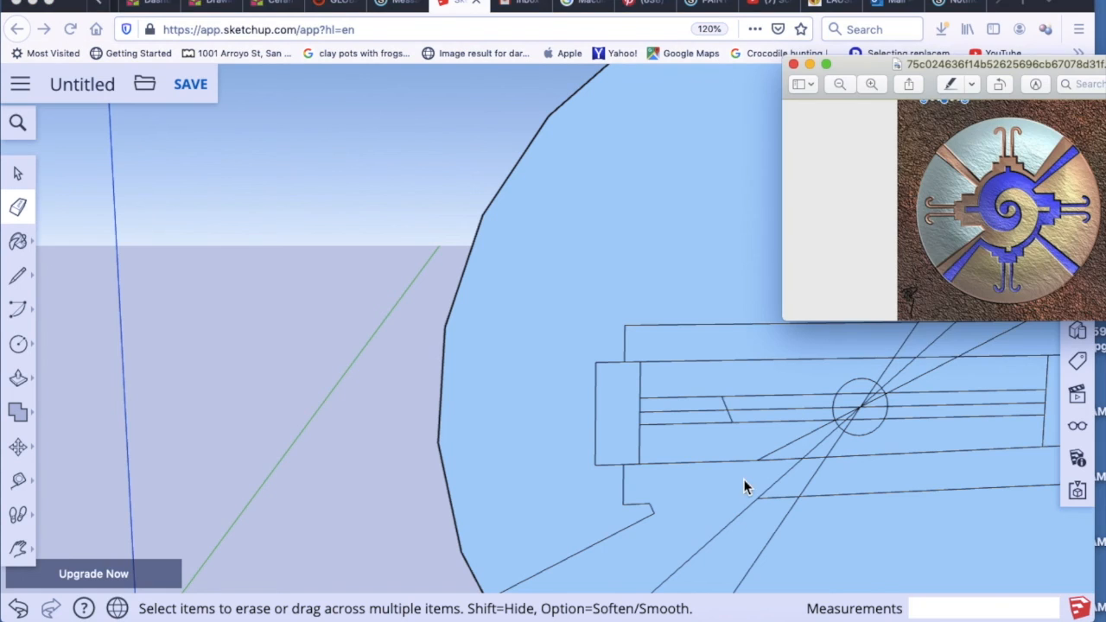
# Step: Draw a cross segment about 0.17 m long between the two steeper diagonals below the box, plus a short stub beneath it
pyautogui.scroll(-5, 710, 526)
pyautogui.click(709, 529)
pyautogui.click(17, 549)
pyautogui.moveTo(696, 535); pyautogui.dragTo(453, 334)
pyautogui.press('super+Tab')
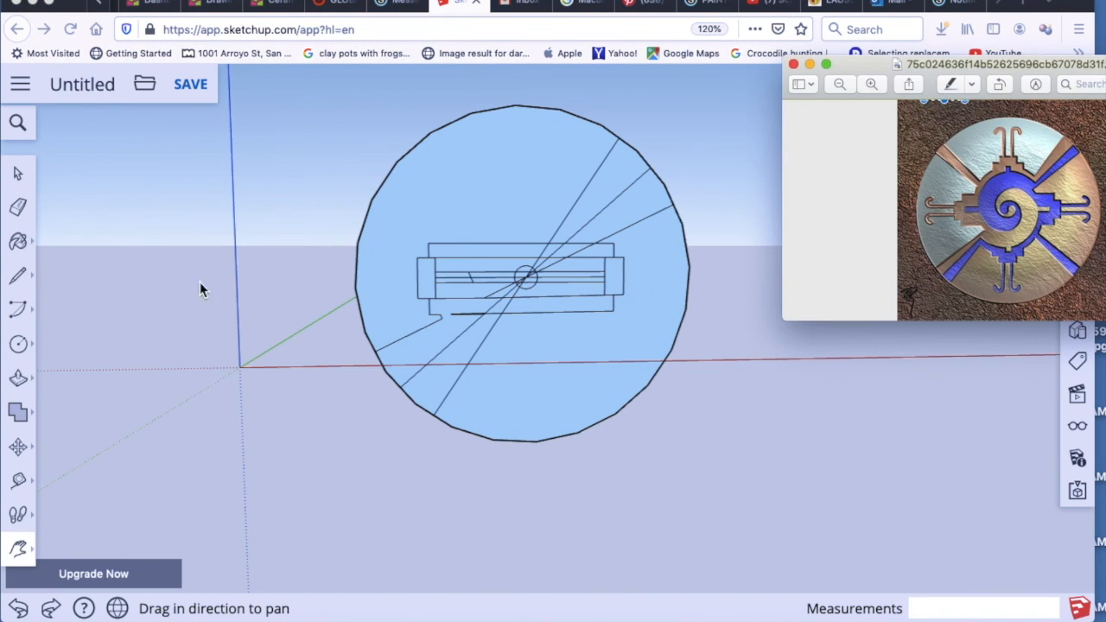
pyautogui.click(18, 275)
pyautogui.click(456, 339)
pyautogui.click(477, 351)
pyautogui.click(1101, 294)
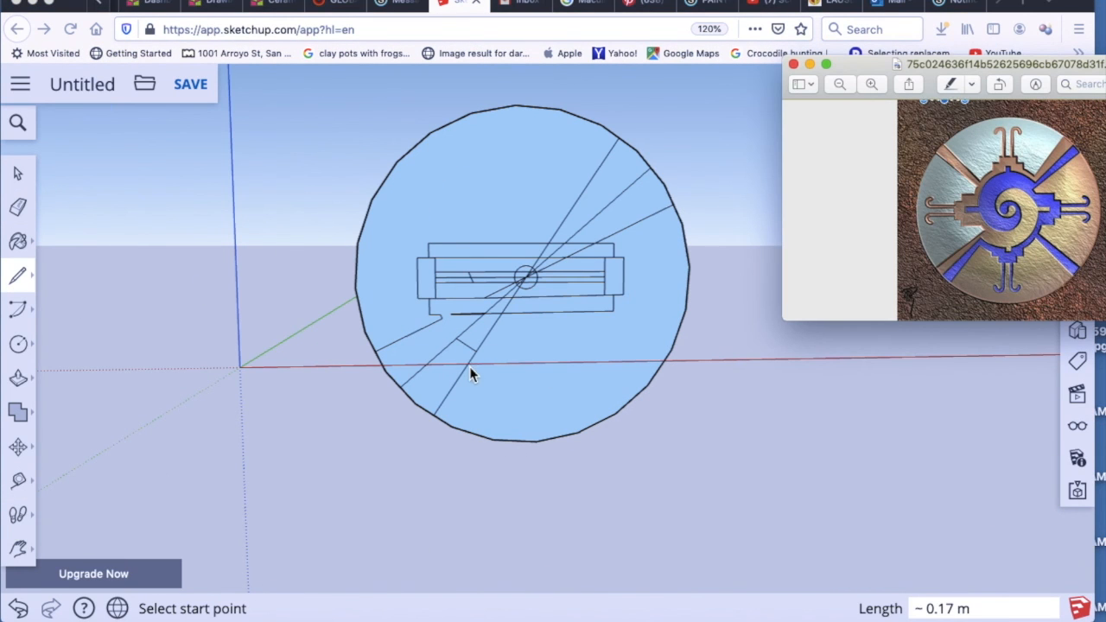
pyautogui.moveTo(472, 360); pyautogui.dragTo(492, 367)
pyautogui.scroll(4, 516, 437)
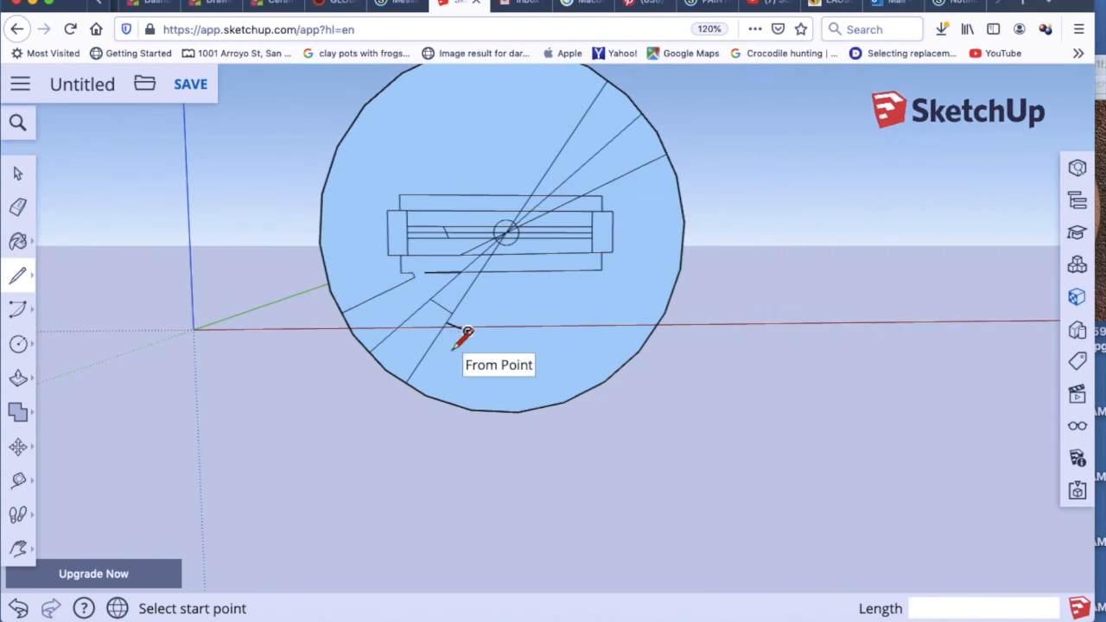
# Step: Erase the left inner vertical above and below the narrow band, and the centre line left of the small circle
pyautogui.scroll(-3, 453, 347)
pyautogui.click(1101, 207)
pyautogui.scroll(4, 417, 242)
pyautogui.press('e')
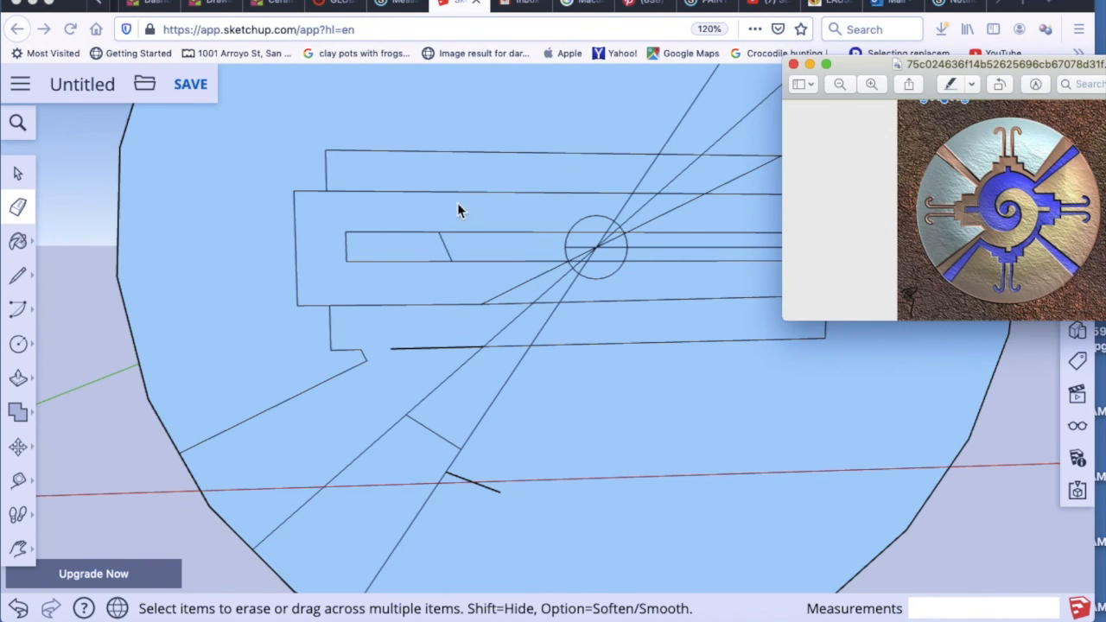
# Step: Extend the slanted segment upward with two pieces about 0.10 m each, reaching the wide box's upper line and the top edge
pyautogui.scroll(2, 544, 249)
pyautogui.click(21, 281)
pyautogui.click(415, 229)
pyautogui.scroll(5, 428, 190)
pyautogui.click(399, 131)
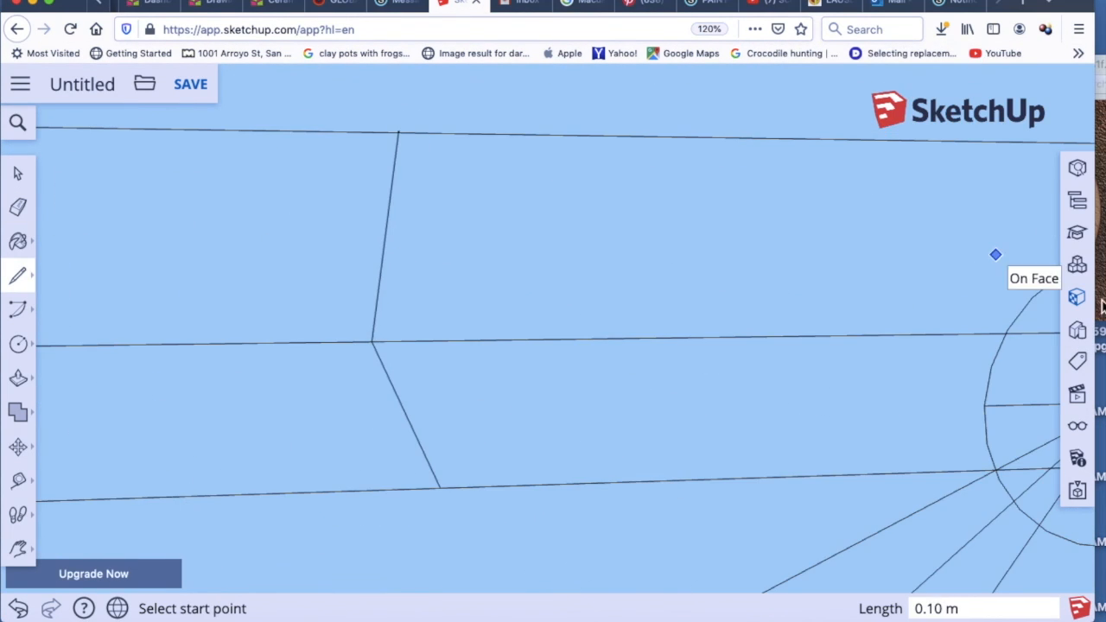
pyautogui.click(1102, 254)
pyautogui.scroll(-5, 383, 379)
pyautogui.click(388, 311)
pyautogui.click(406, 255)
pyautogui.click(962, 188)
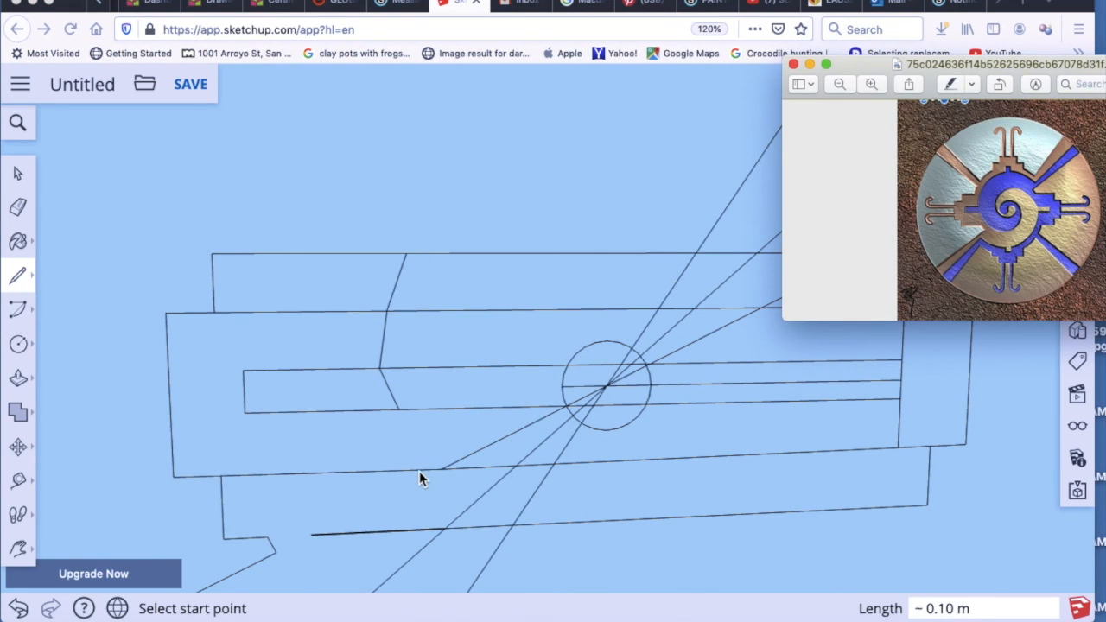
# Step: Erase the wide box's upper line left of the slanted segments and close the gap in the stepped box's bottom edge
pyautogui.scroll(-4, 444, 432)
pyautogui.press('e')
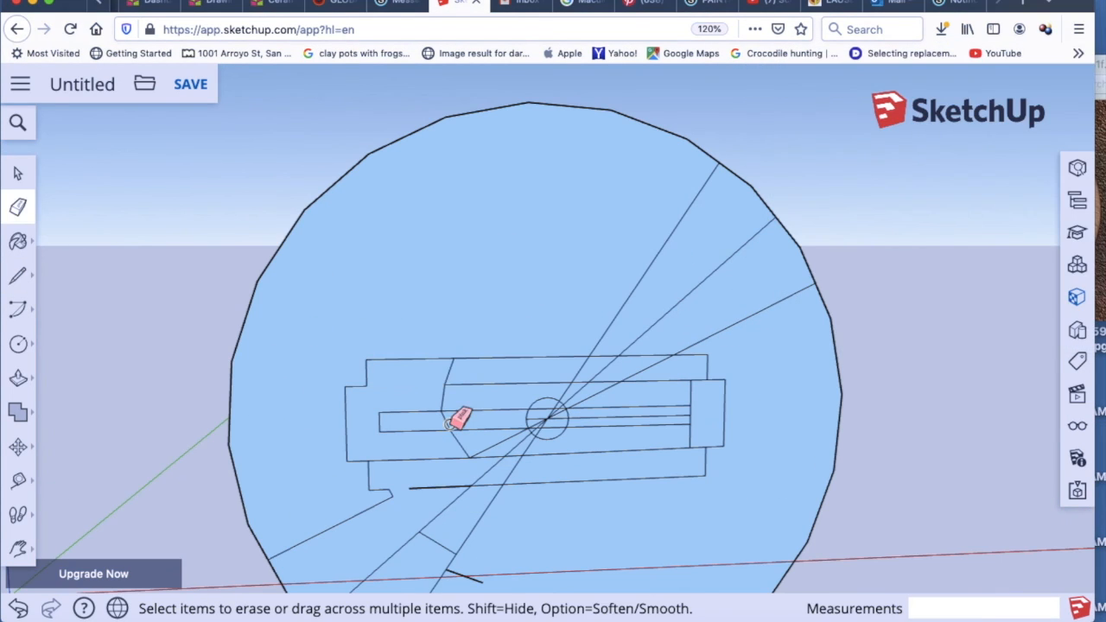
pyautogui.click(18, 276)
pyautogui.click(390, 490)
pyautogui.click(409, 489)
pyautogui.click(1042, 263)
# Step: Draw two short segments to the middle diagonal, one from the bottom edge and one from the lower end of the slanted outline
pyautogui.click(440, 487)
pyautogui.scroll(5, 453, 499)
pyautogui.click(455, 507)
pyautogui.click(1048, 277)
pyautogui.click(499, 383)
pyautogui.click(553, 413)
pyautogui.scroll(-5, 482, 415)
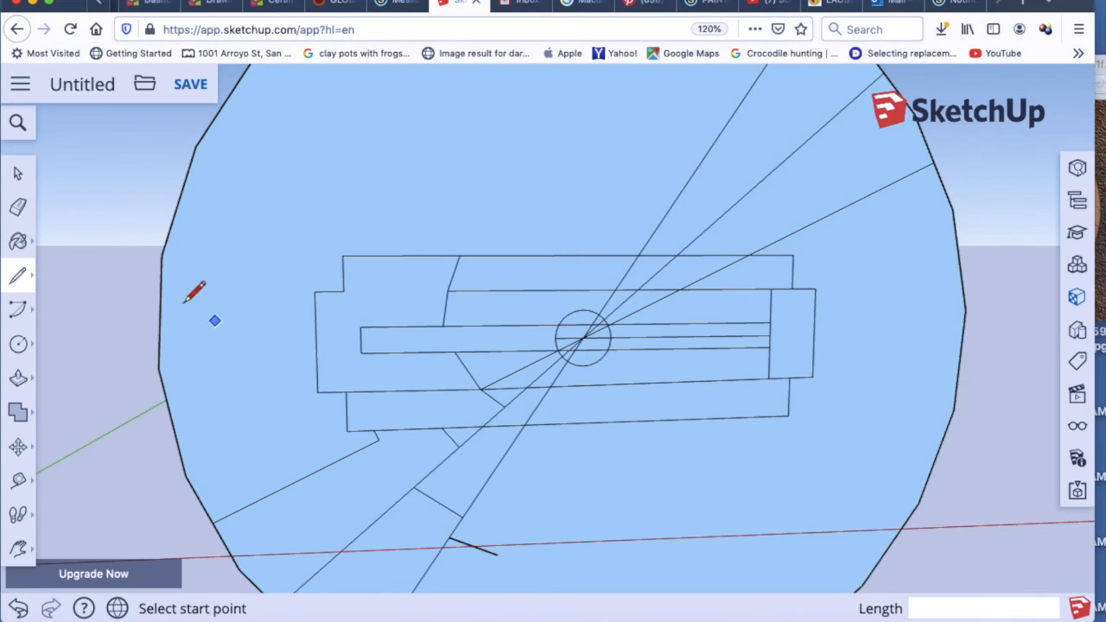
# Step: Erase the leftover band lines, lower box line and diagonal pieces between the slanted outline and the small circle
pyautogui.press('e')
pyautogui.moveTo(445, 345); pyautogui.dragTo(551, 374)
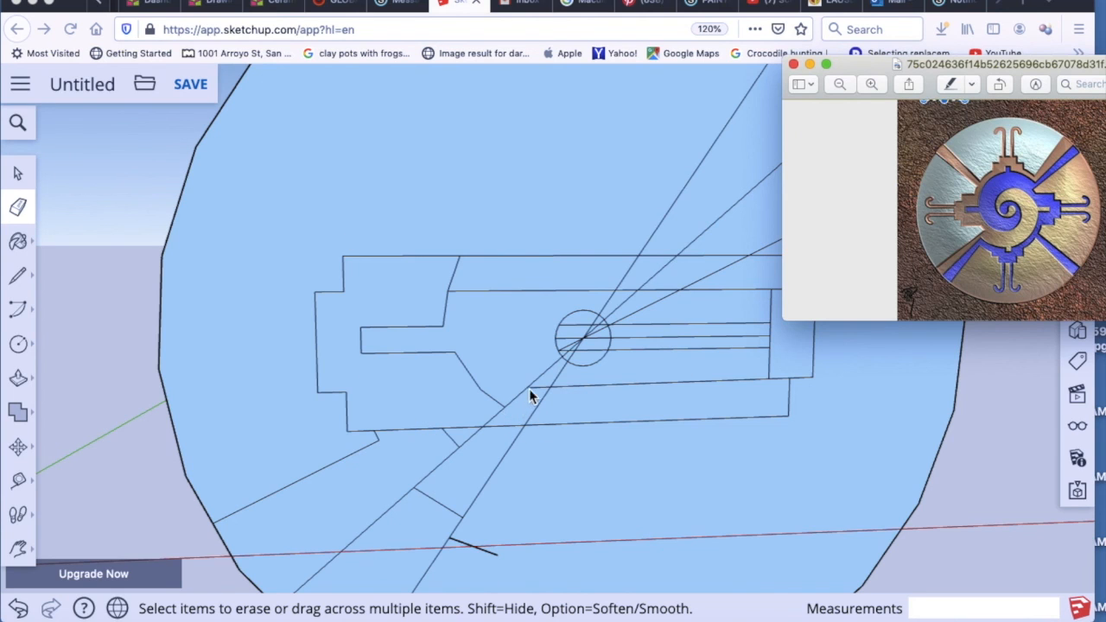
pyautogui.click(536, 389)
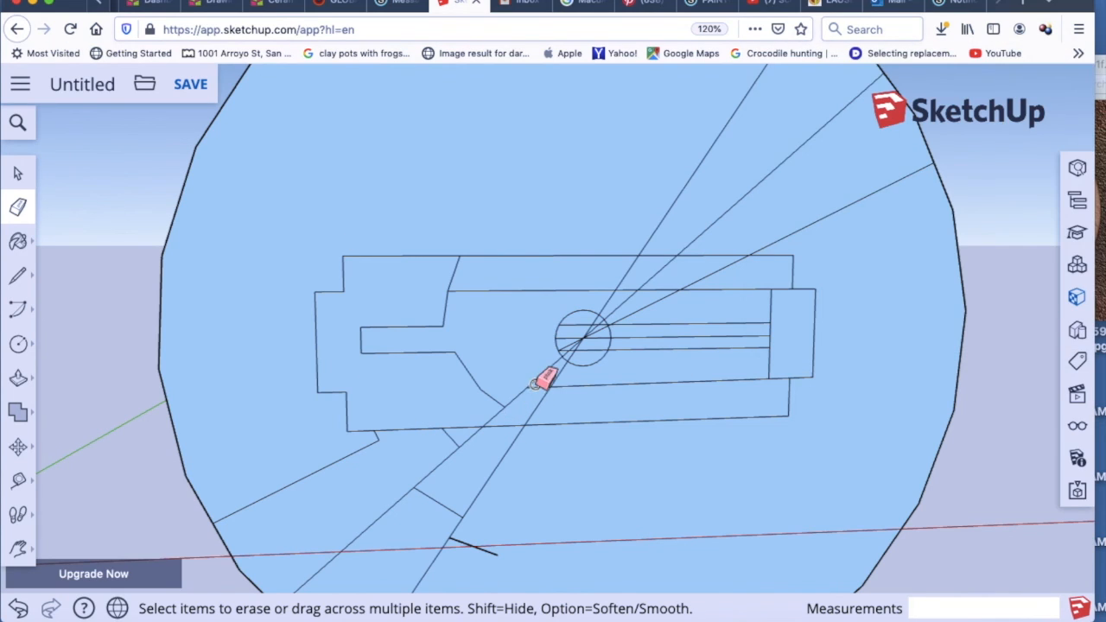
pyautogui.moveTo(538, 391)
pyautogui.mouseDown()
pyautogui.moveTo(524, 400)
pyautogui.moveTo(538, 418)
pyautogui.moveTo(500, 459)
pyautogui.mouseUp()
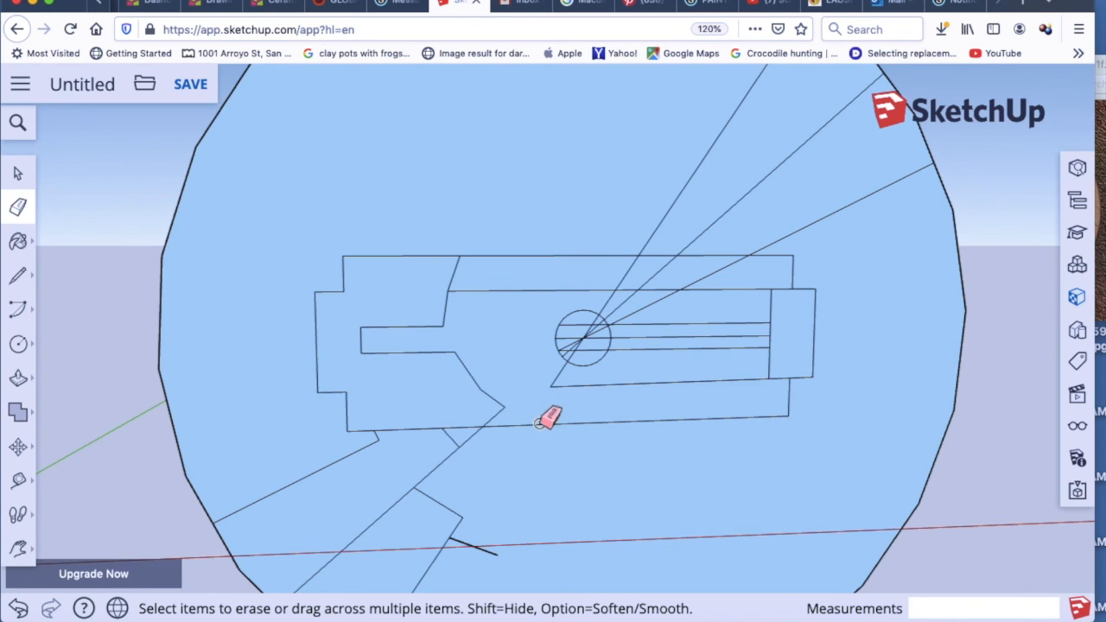
# Step: Compare the stepped outline and diagonals on the disc with the emblem reference picture
pyautogui.scroll(-5, 605, 376)
pyautogui.scroll(-2, 605, 373)
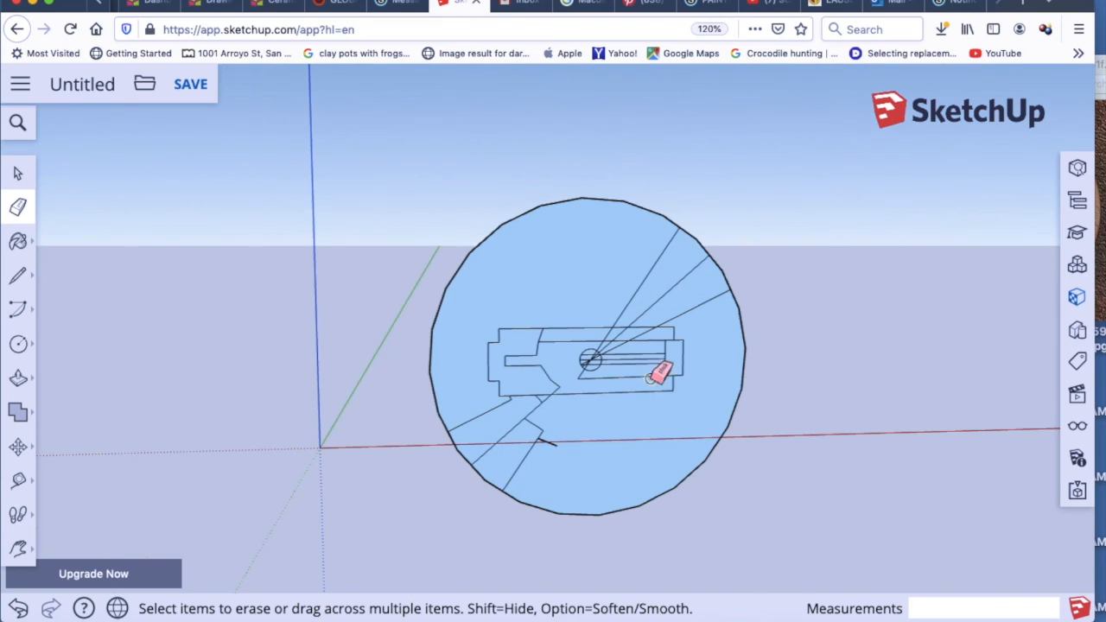
pyautogui.click(1099, 311)
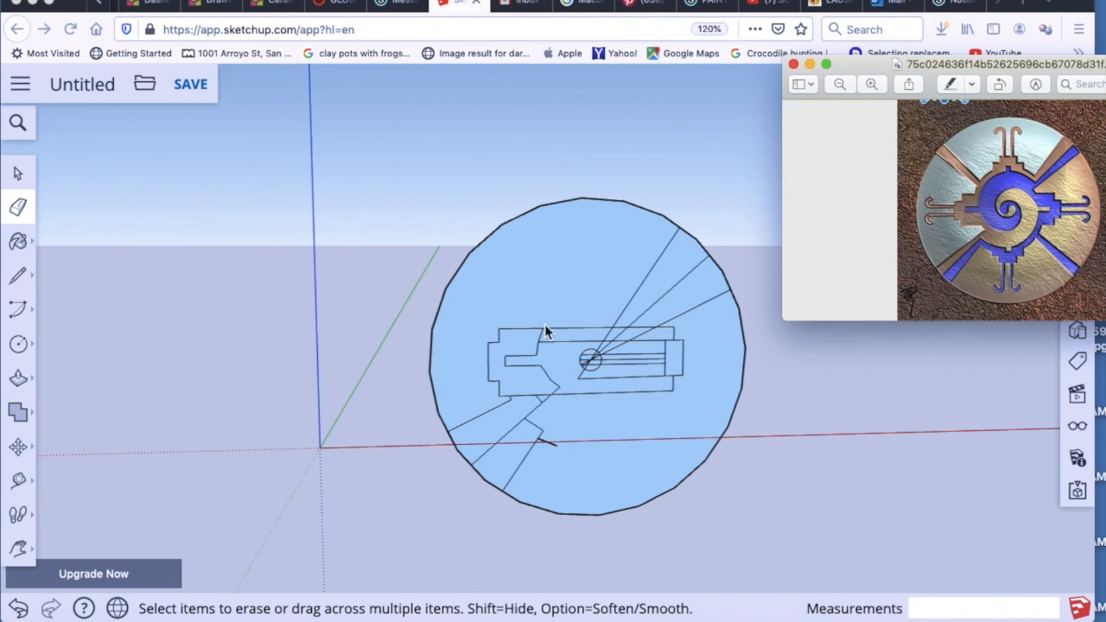
pyautogui.scroll(5, 561, 372)
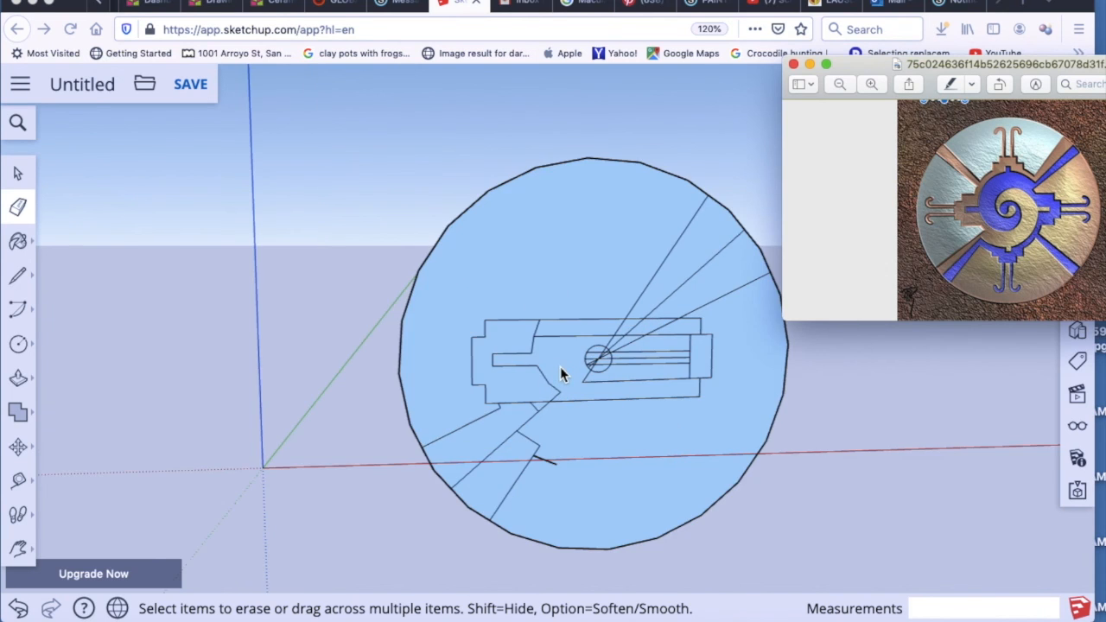
pyautogui.scroll(-2, 562, 371)
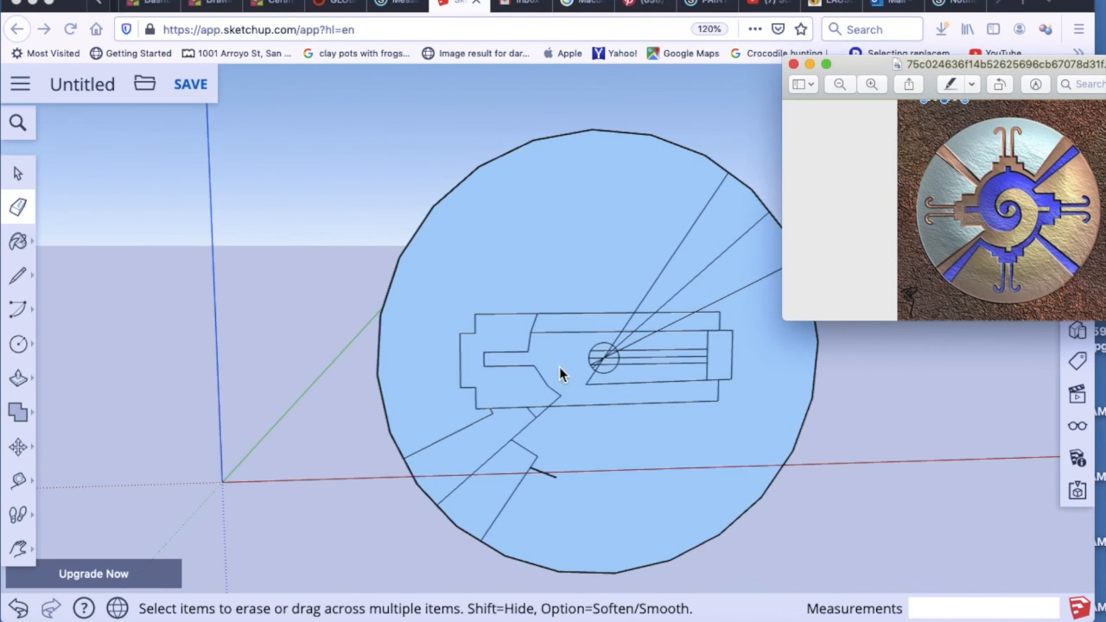
pyautogui.click(194, 93)
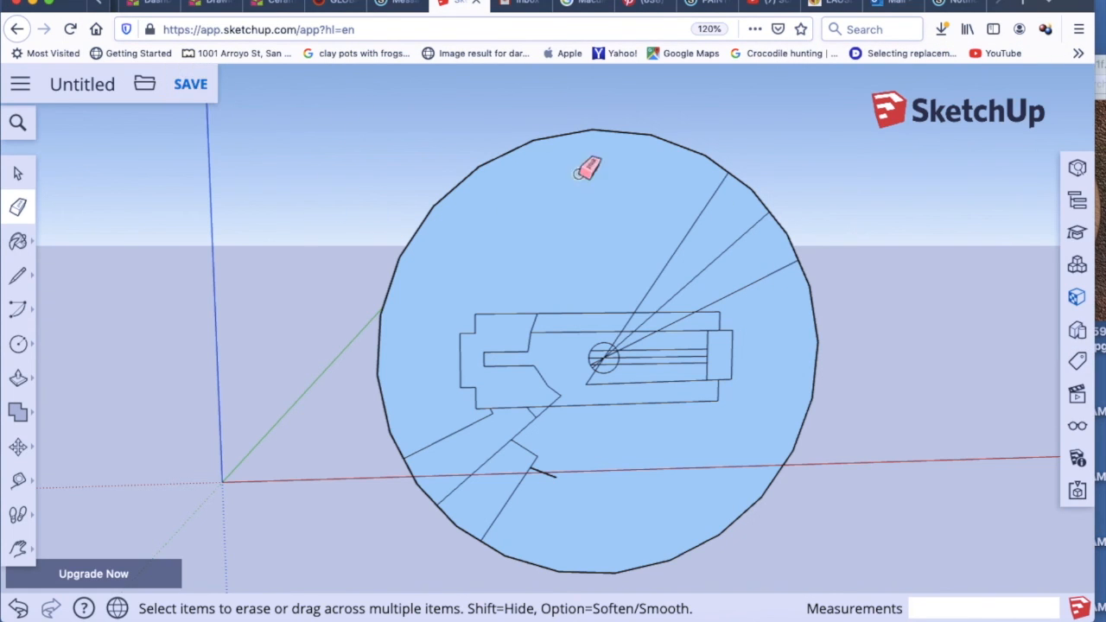
pyautogui.click(1102, 316)
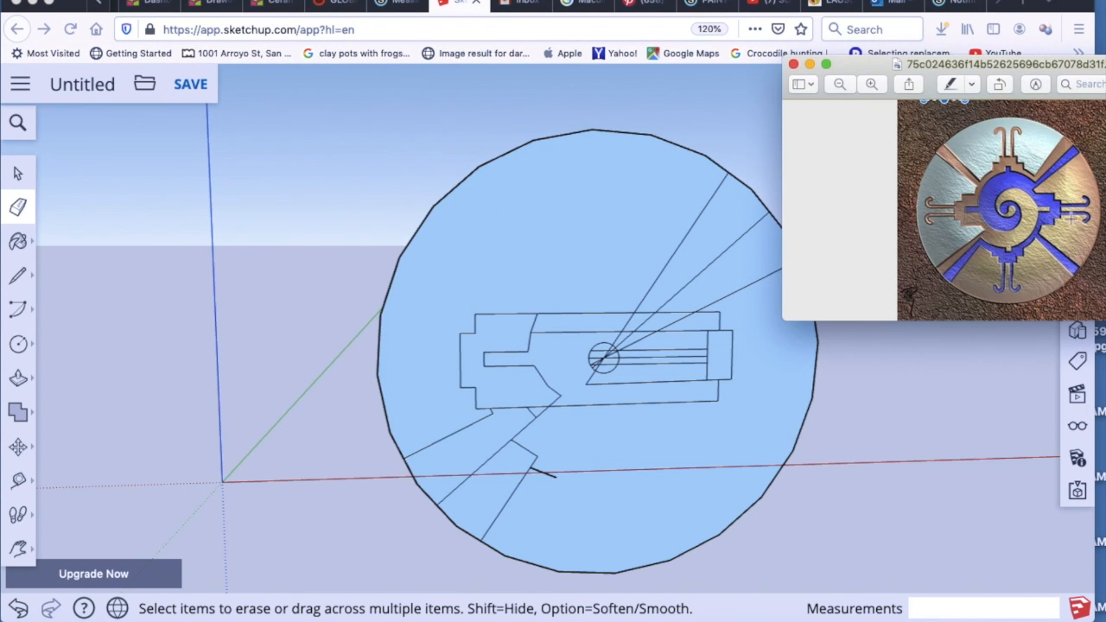